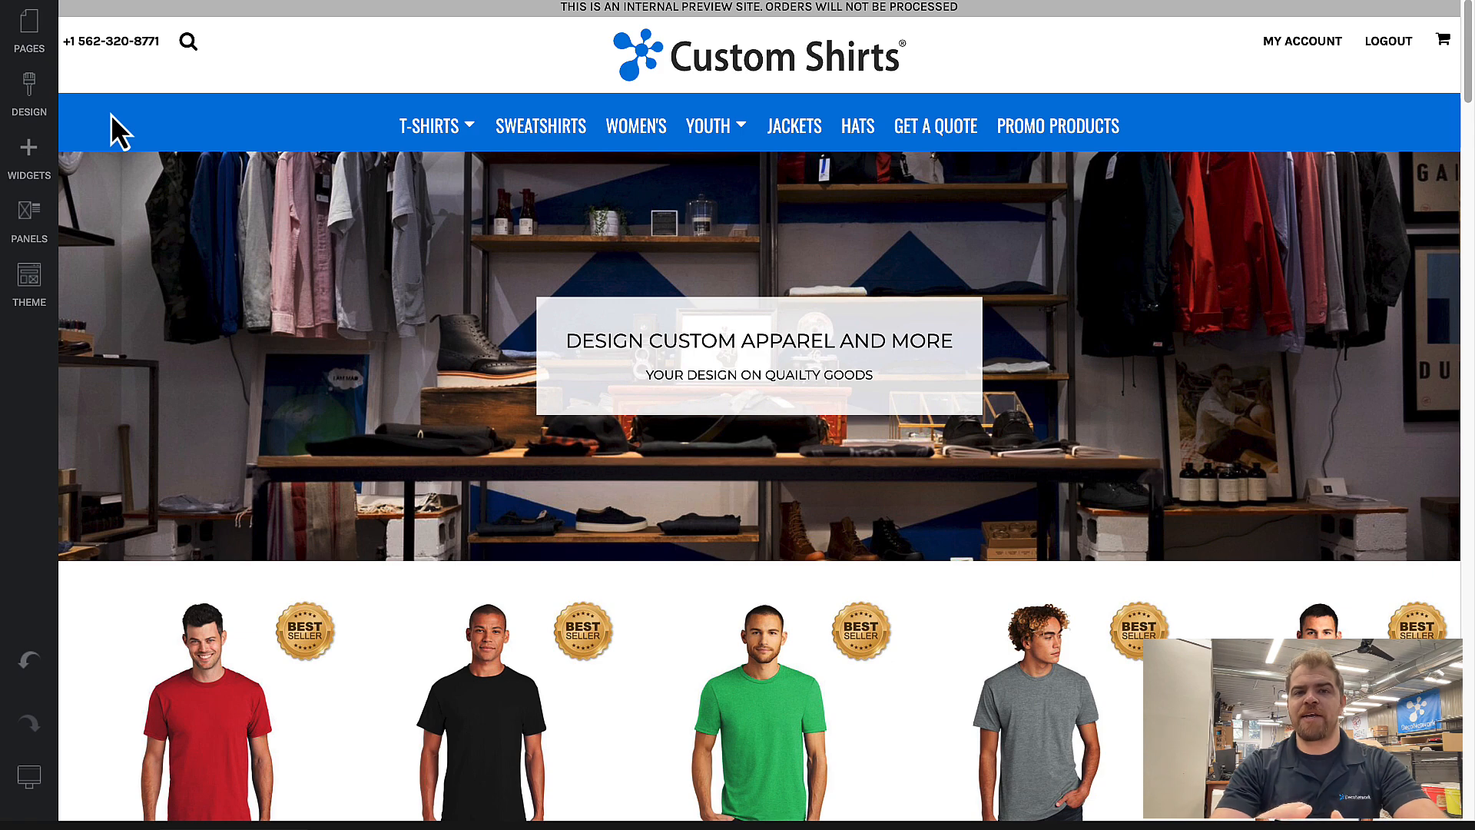
Step: Look over the site's page list and the available list widgets, including Blank Product Filter
{"action": "left_click", "coordinate": [18, 38]}
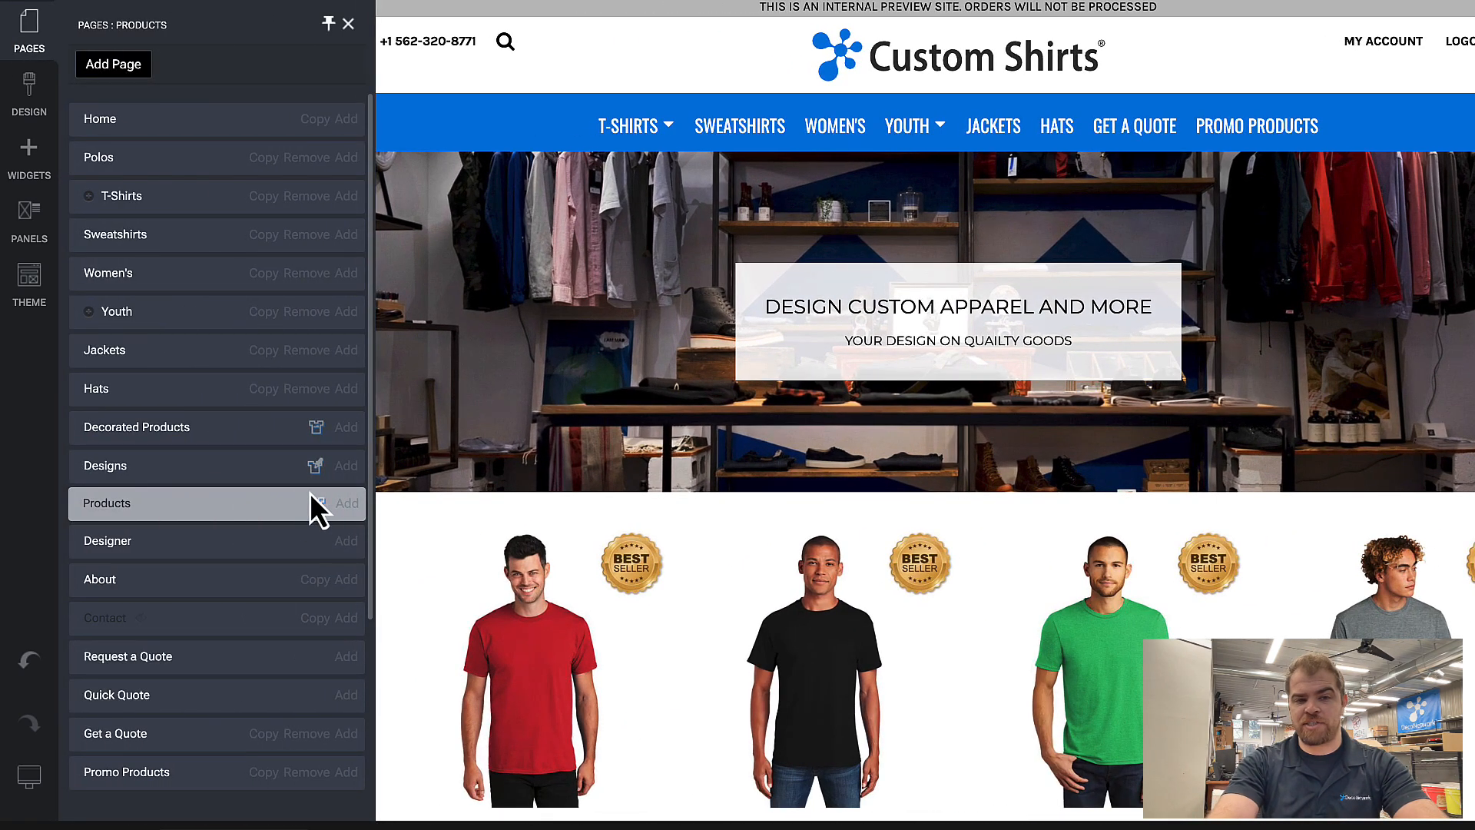
{"action": "mouse_move", "coordinate": [322, 512]}
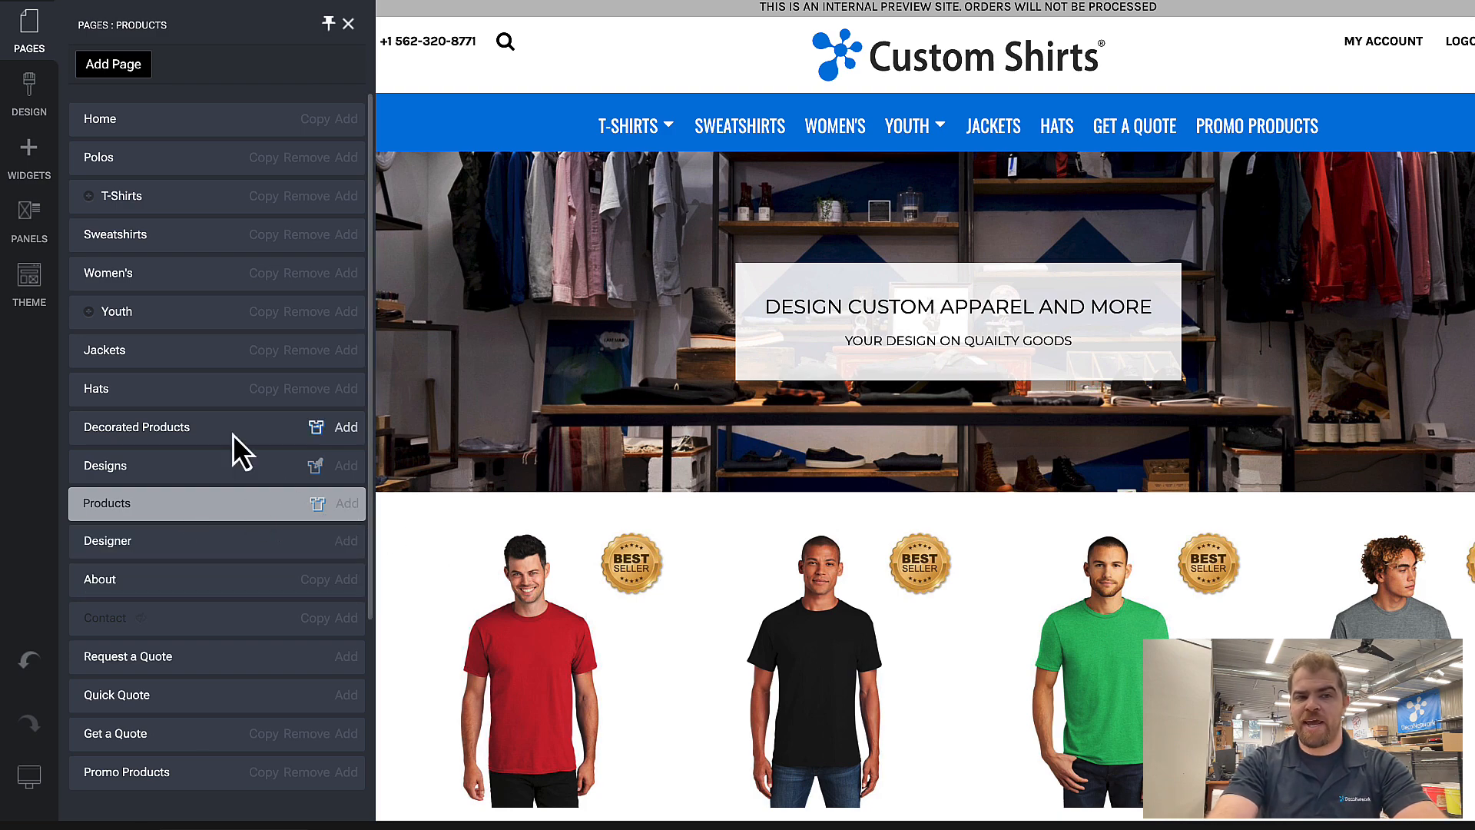
{"action": "left_click", "coordinate": [30, 158]}
{"action": "scroll", "coordinate": [100, 430], "scroll_direction": "down", "scroll_amount": 2}
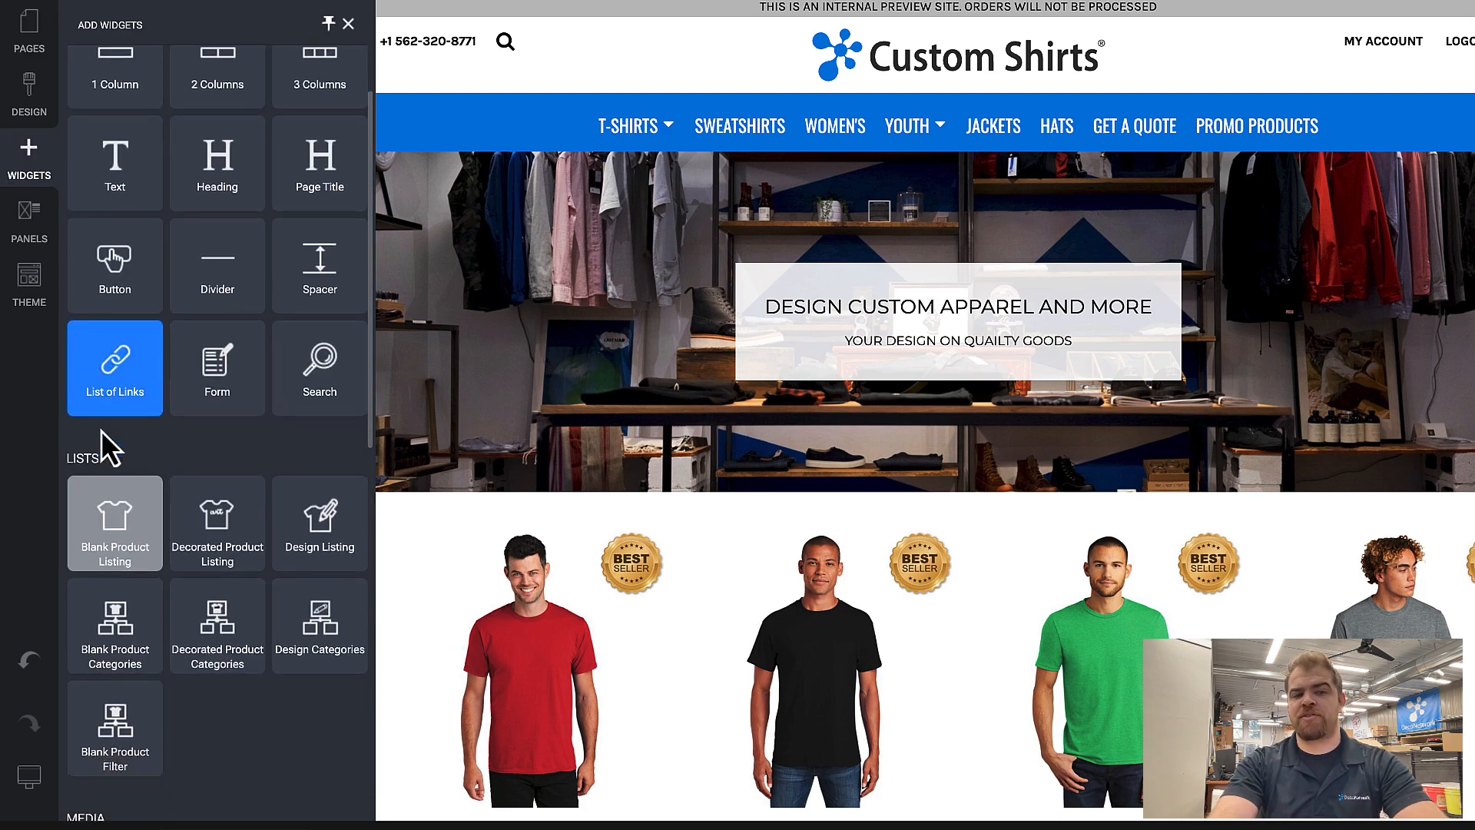
{"action": "left_click", "coordinate": [159, 612]}
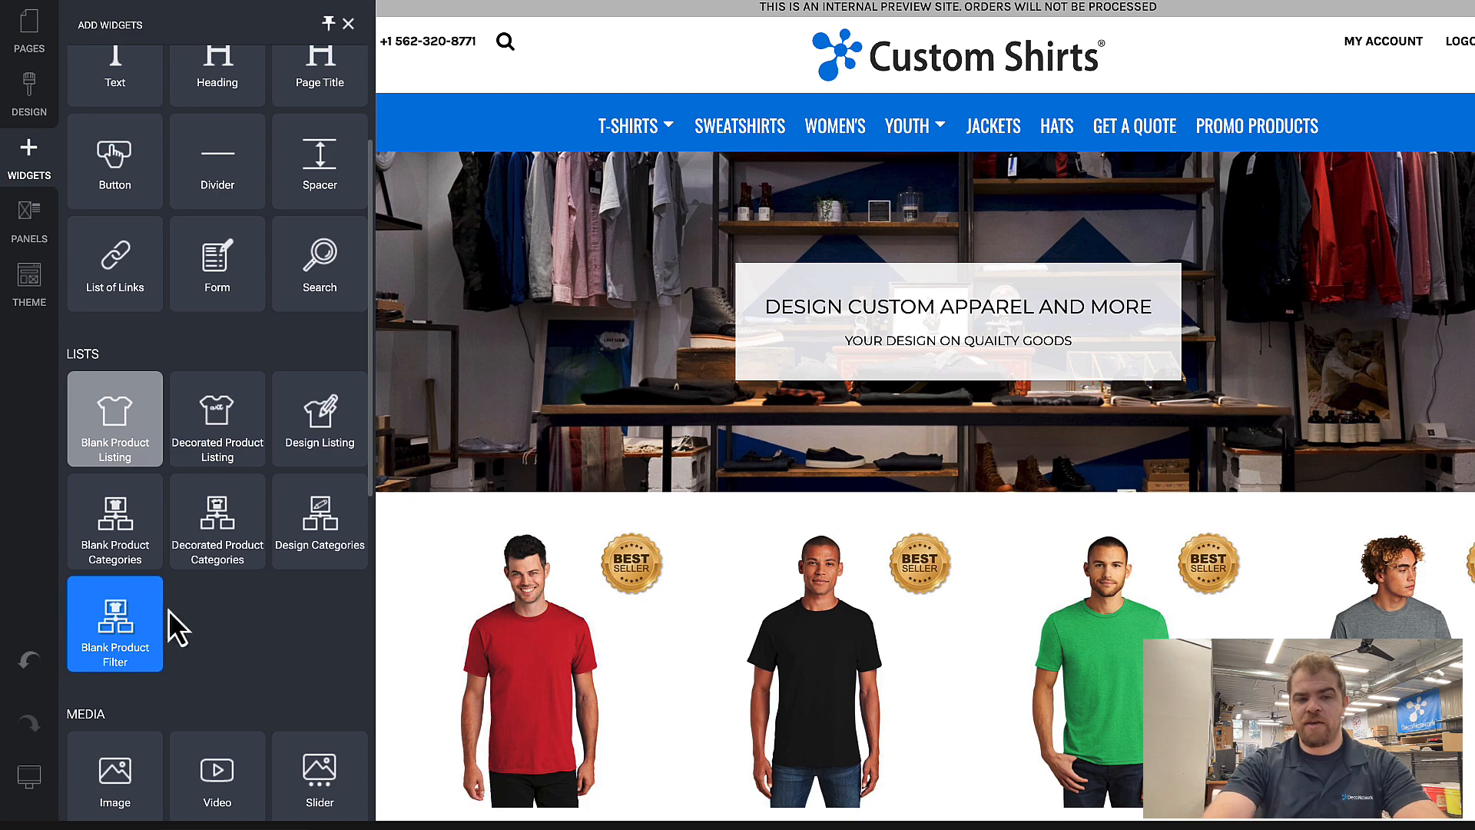
{"action": "left_click", "coordinate": [408, 518]}
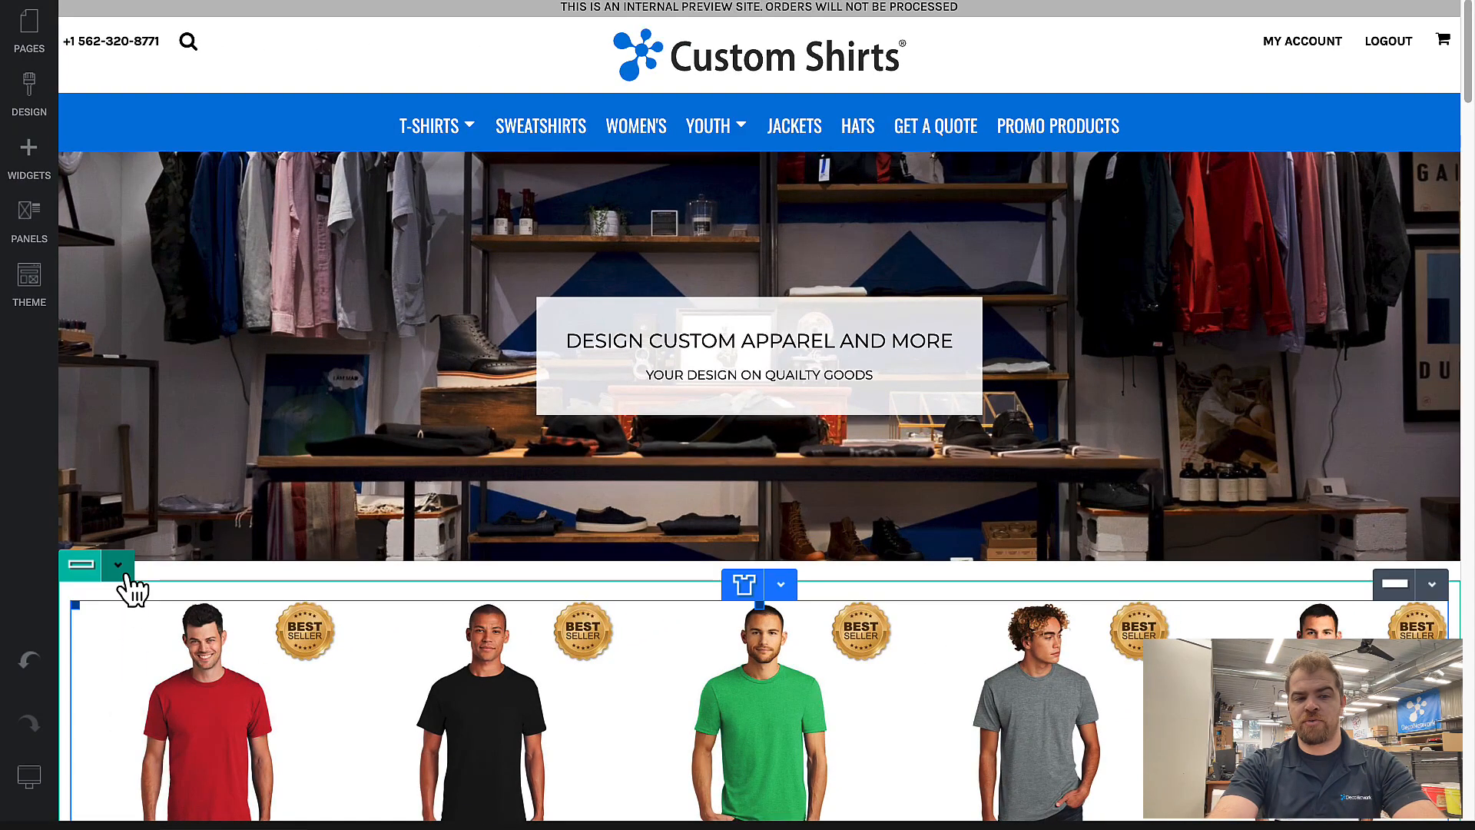
Step: Set the product listing row on the home page to 2 fluid columns
{"action": "scroll", "coordinate": [290, 625], "scroll_direction": "down", "scroll_amount": 2}
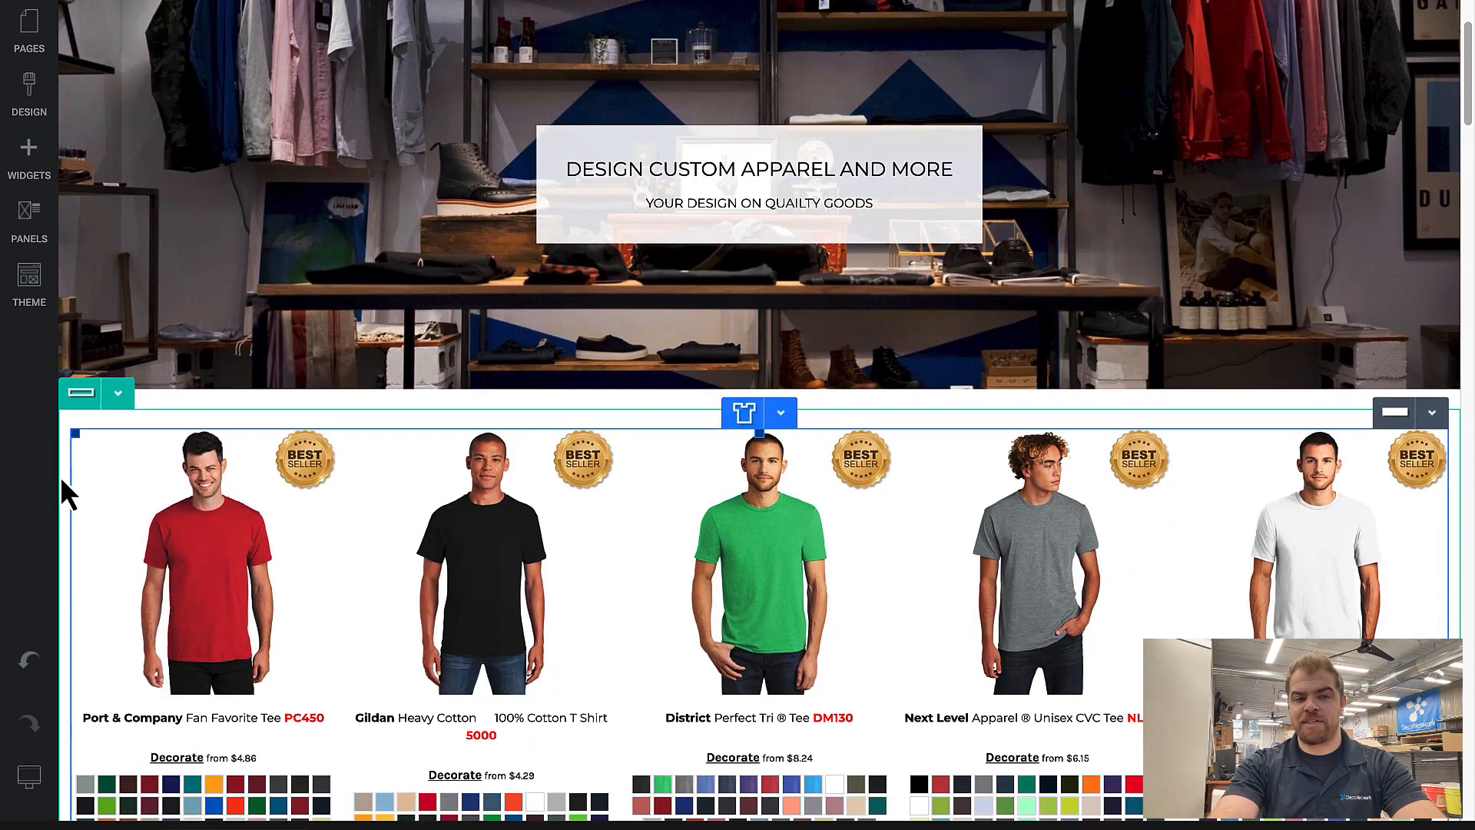
{"action": "left_click", "coordinate": [117, 393]}
{"action": "left_click", "coordinate": [117, 428]}
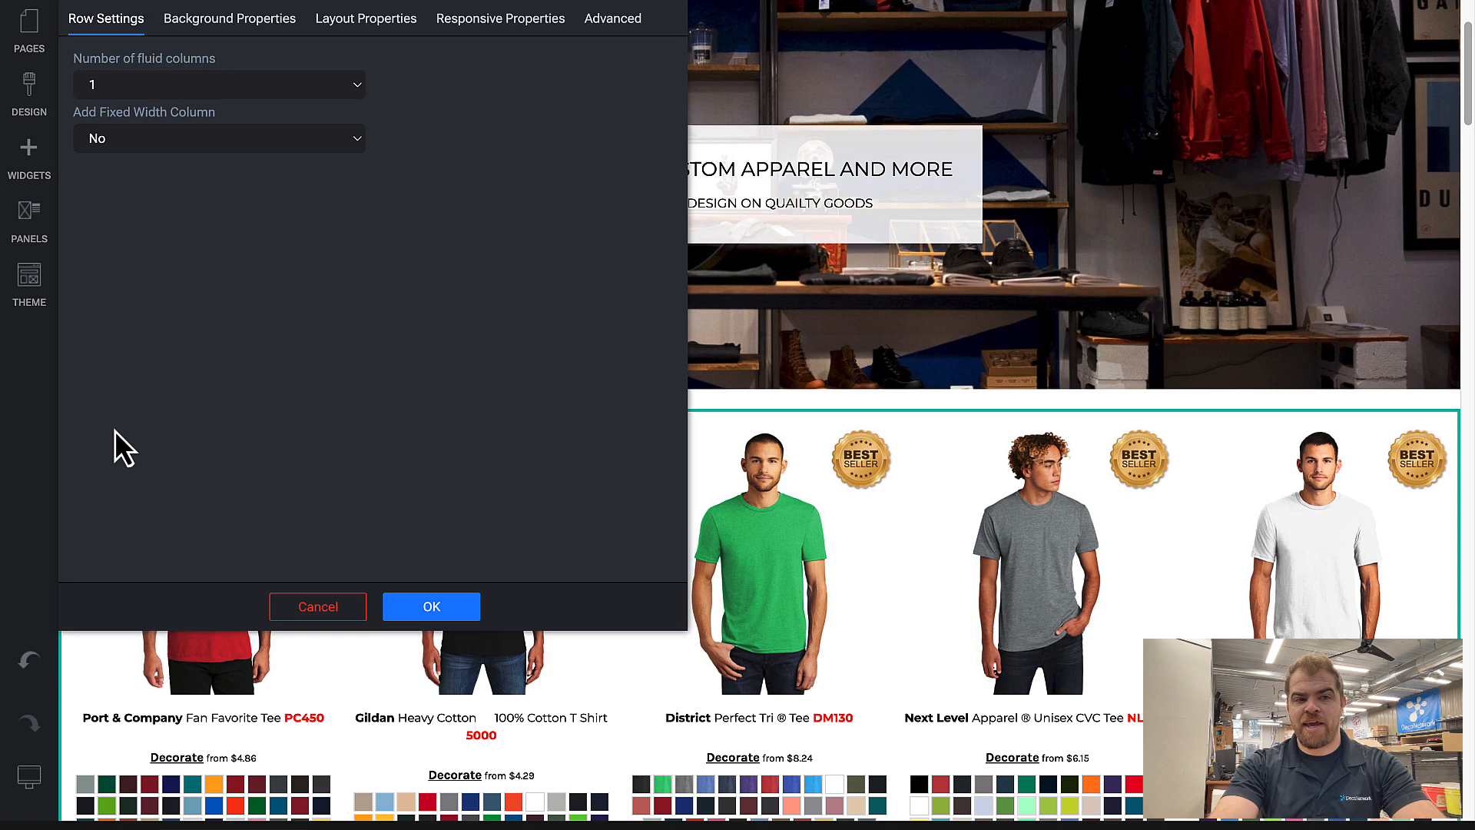
{"action": "left_click", "coordinate": [168, 82]}
{"action": "left_click", "coordinate": [168, 101]}
{"action": "left_click", "coordinate": [463, 609]}
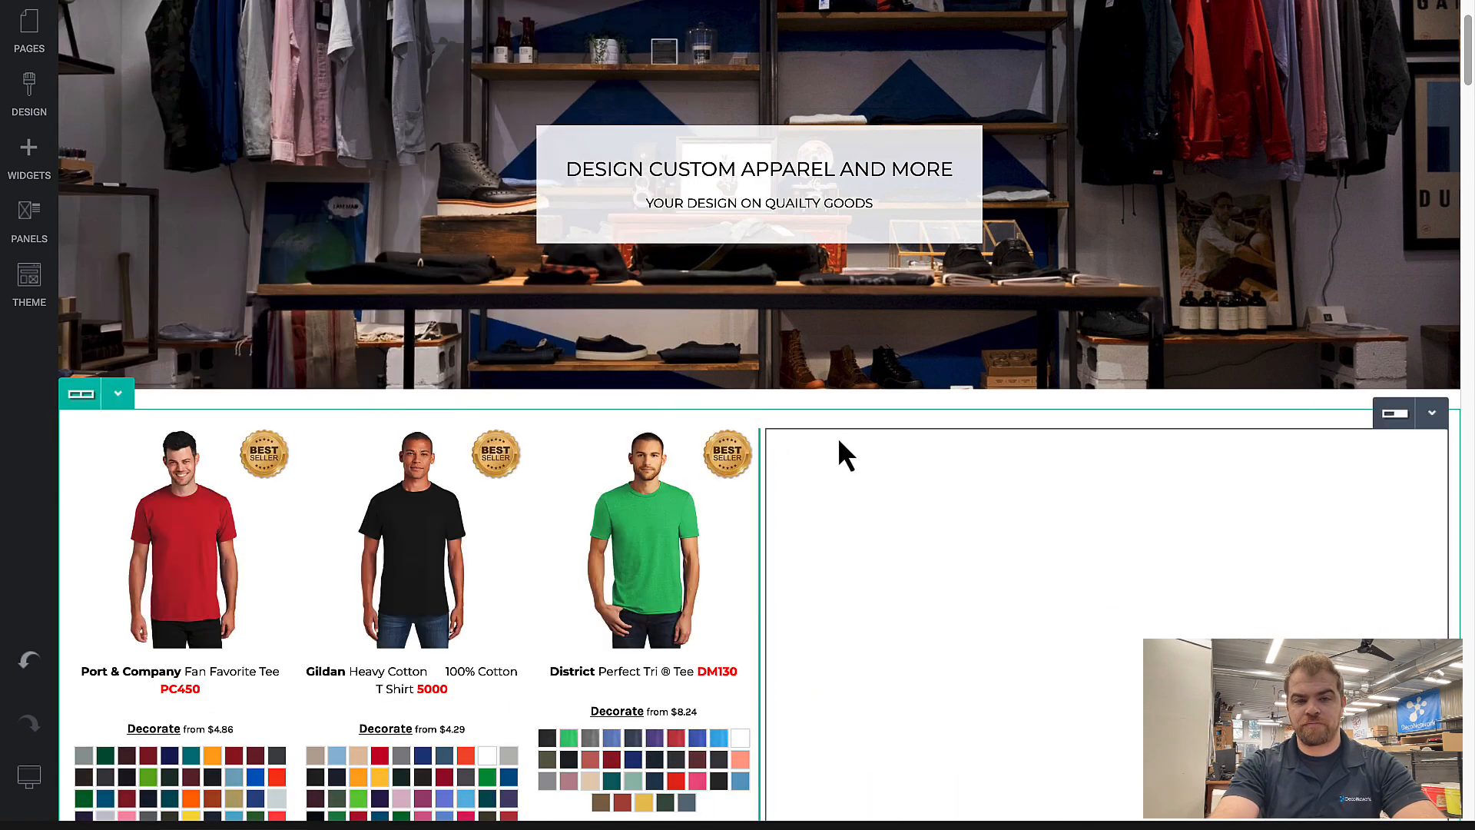
Step: Move the product listing into the row's right-hand column and narrow the empty left-hand column to about one sixth of the row
{"action": "left_click", "coordinate": [737, 413]}
{"action": "left_click", "coordinate": [730, 481]}
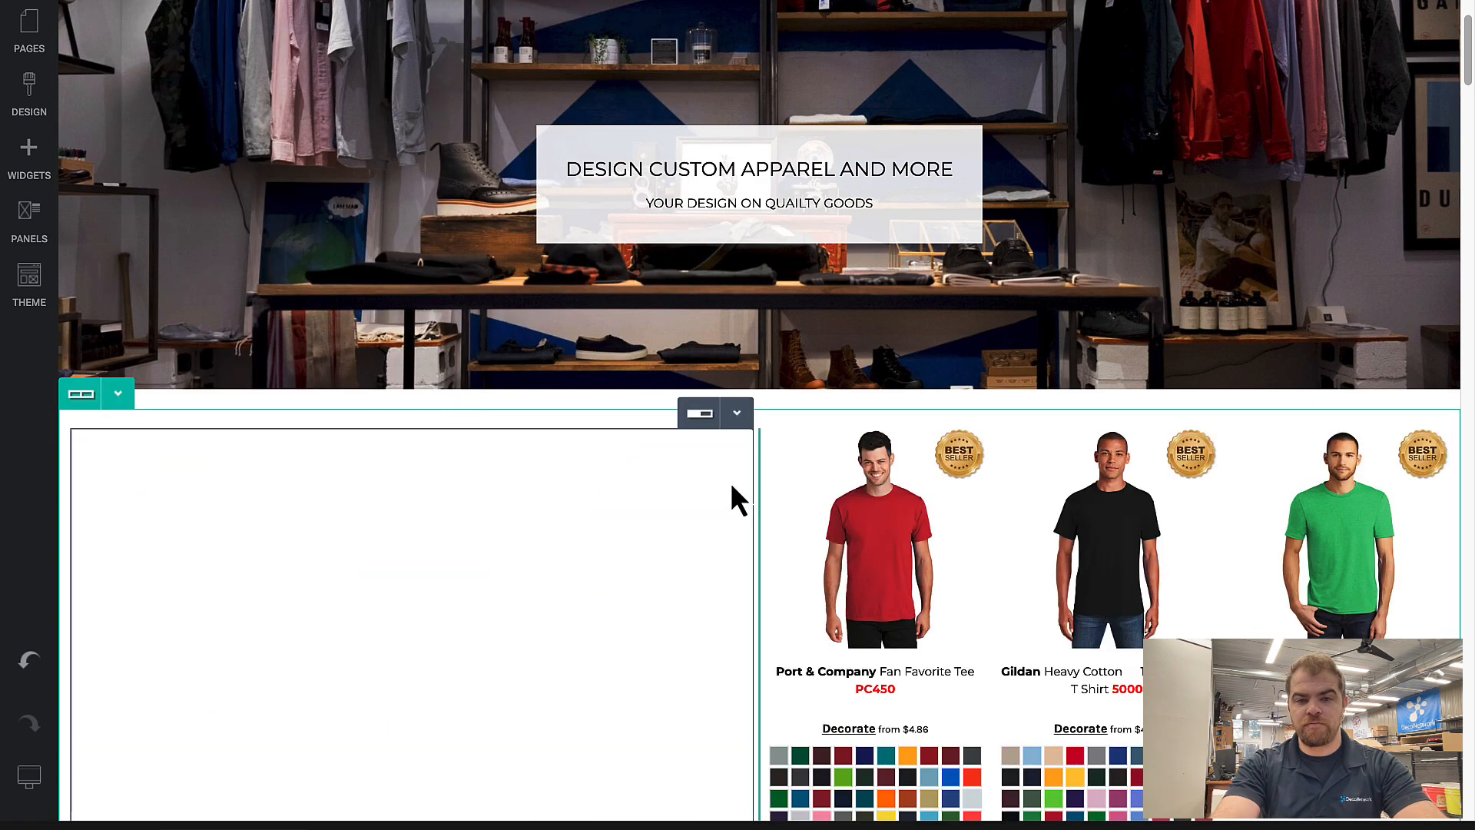
{"action": "left_click_drag", "start_coordinate": [761, 467], "coordinate": [197, 481]}
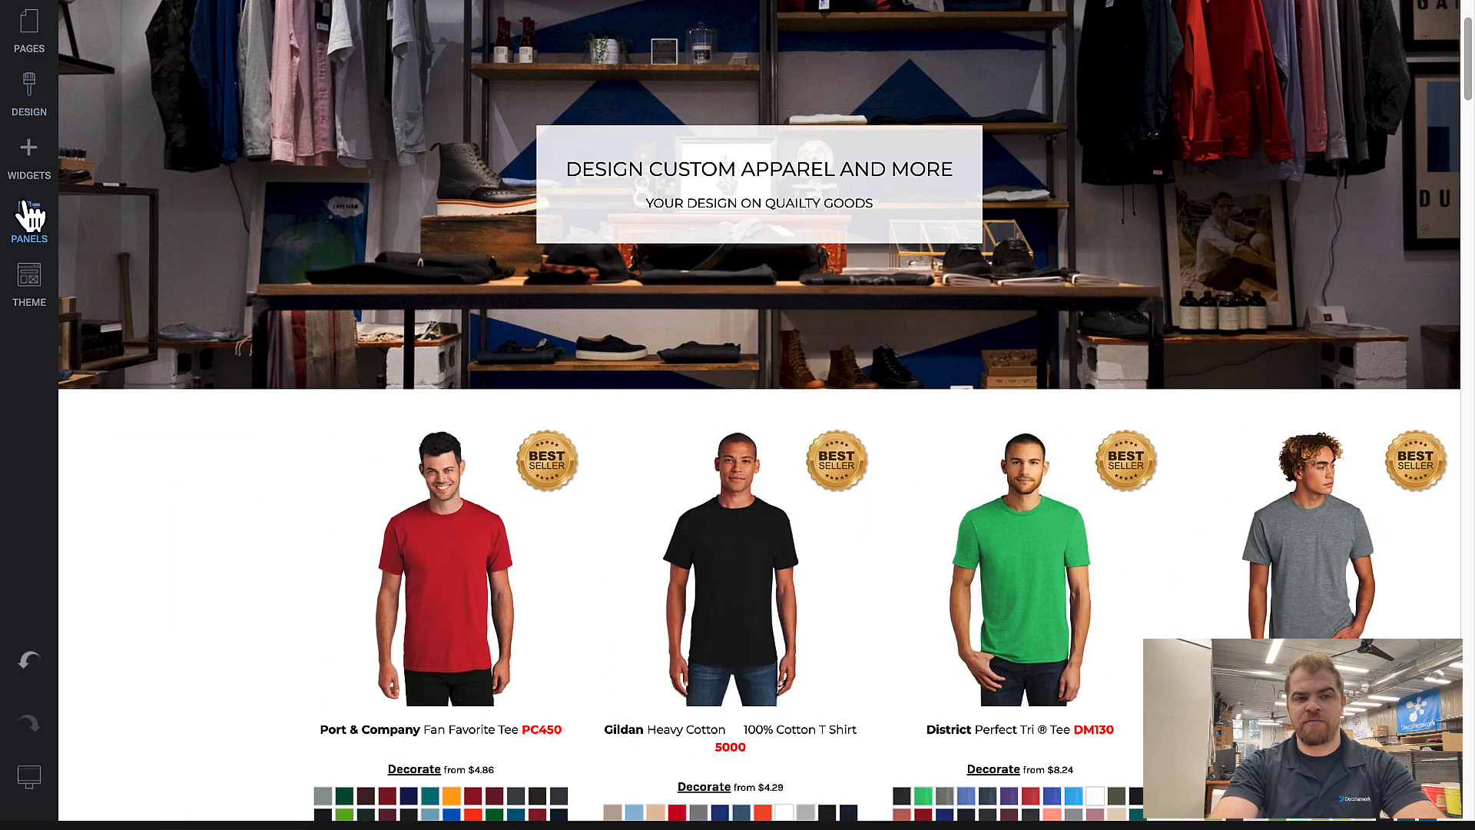
Step: Add a Blank Product Filter widget to the narrow empty column beside the product listing
{"action": "left_click", "coordinate": [27, 157]}
{"action": "scroll", "coordinate": [176, 508], "scroll_direction": "down", "scroll_amount": 1}
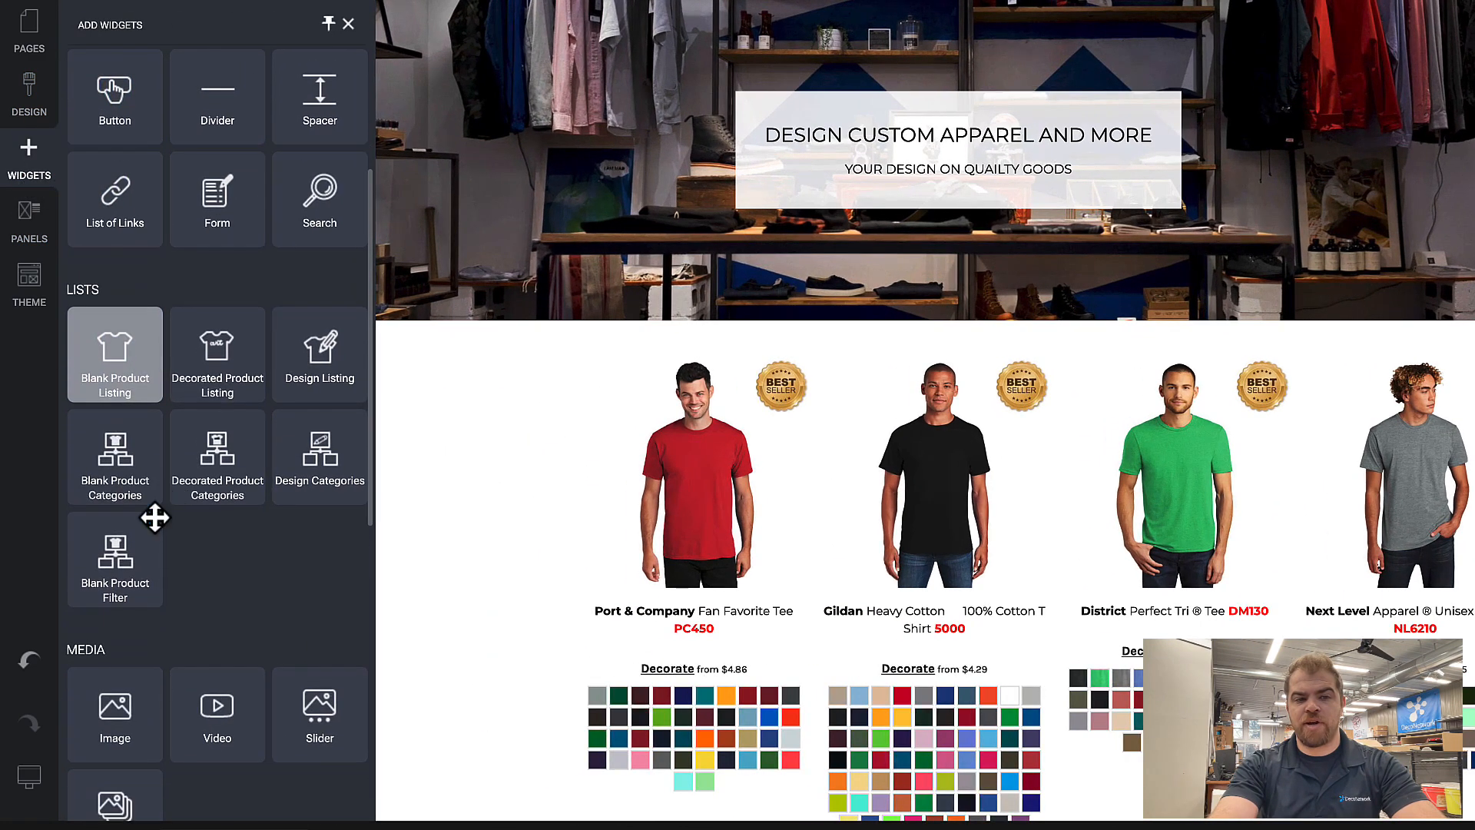
{"action": "left_click_drag", "start_coordinate": [146, 561], "coordinate": [244, 764]}
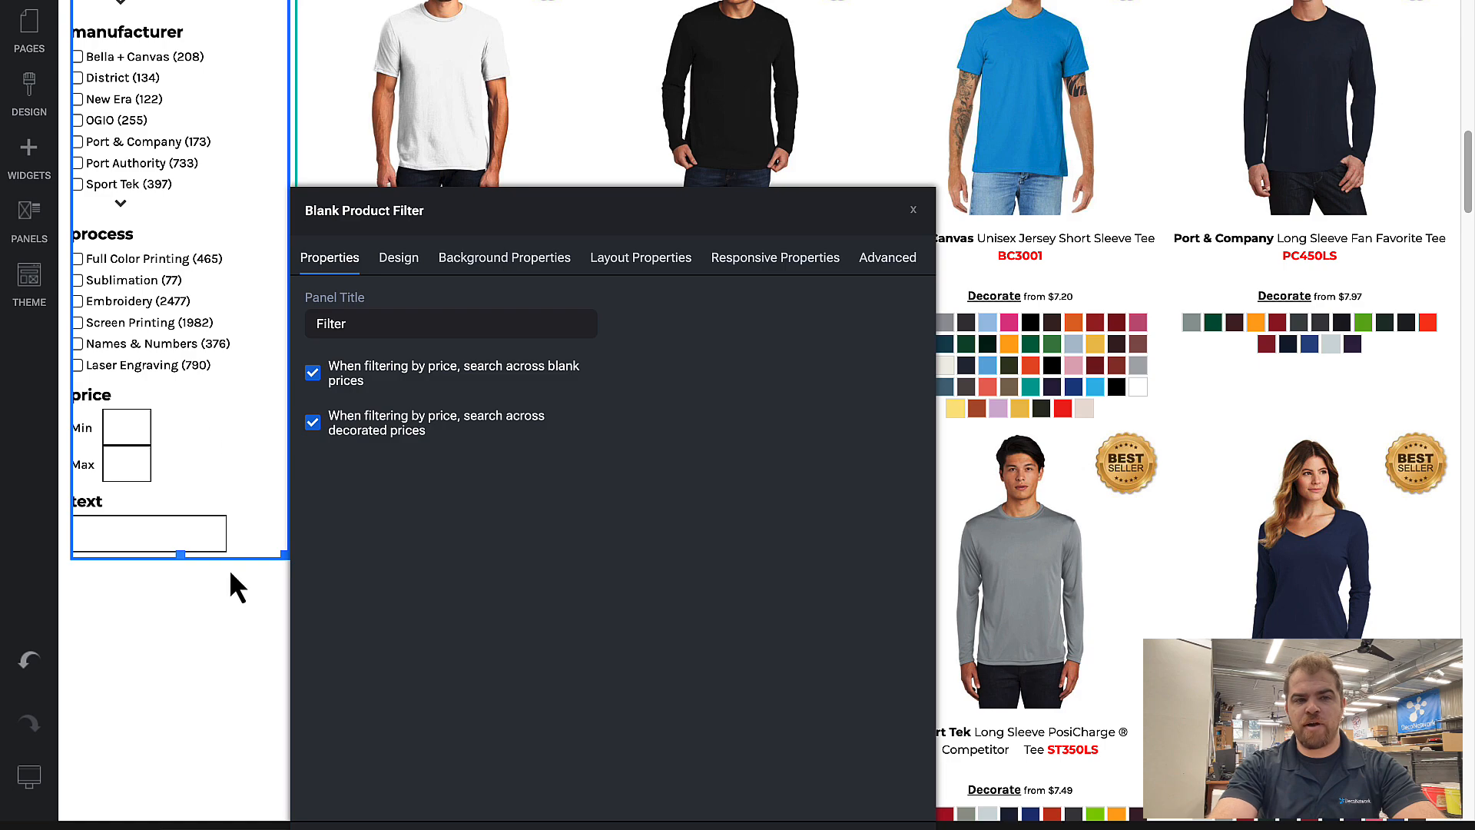
Step: Try the Horizontal layout for the blank product filter and close its settings
{"action": "scroll", "coordinate": [224, 542], "scroll_direction": "up", "scroll_amount": 10}
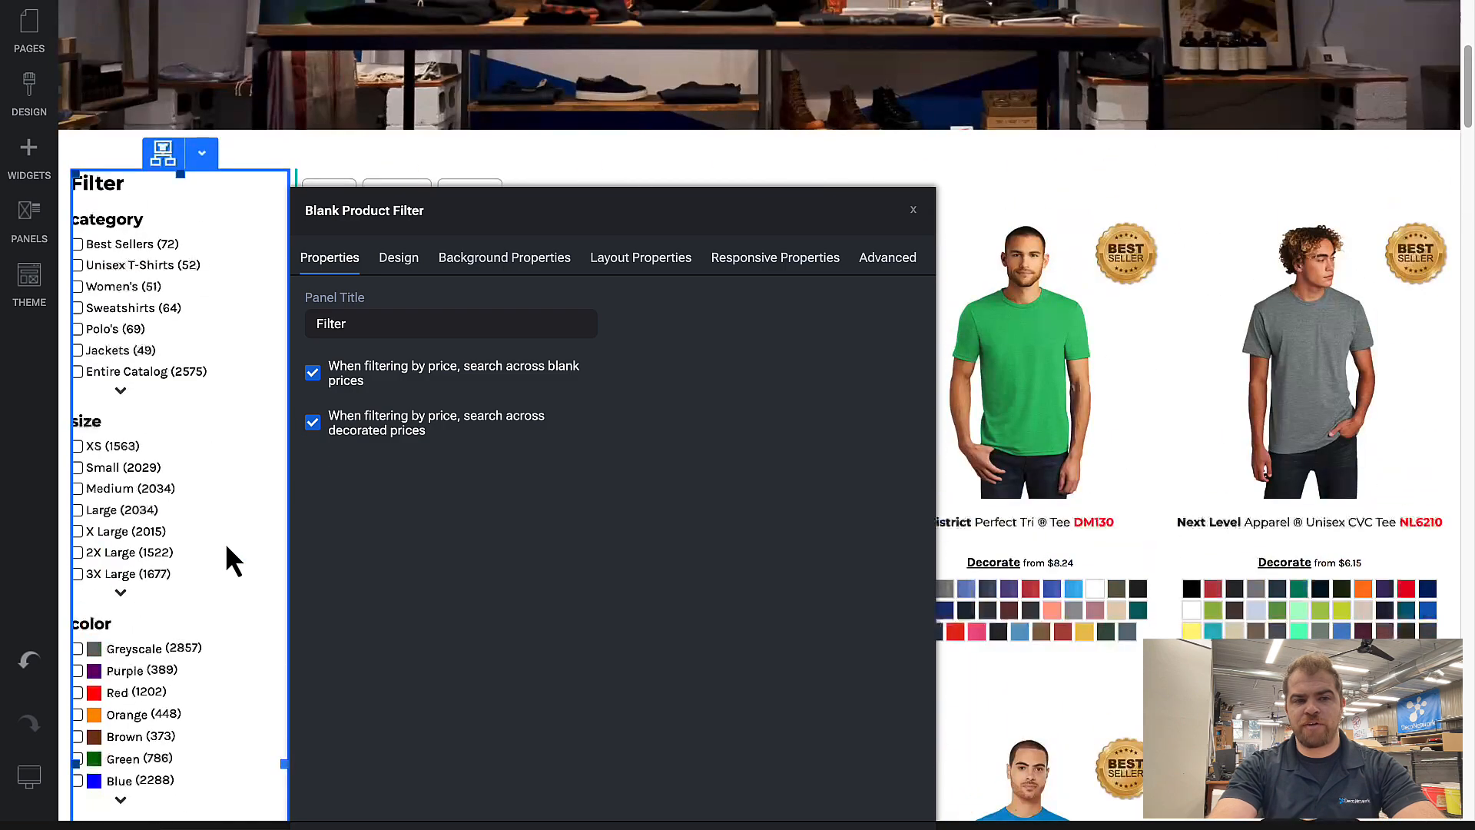
{"action": "left_click", "coordinate": [400, 261]}
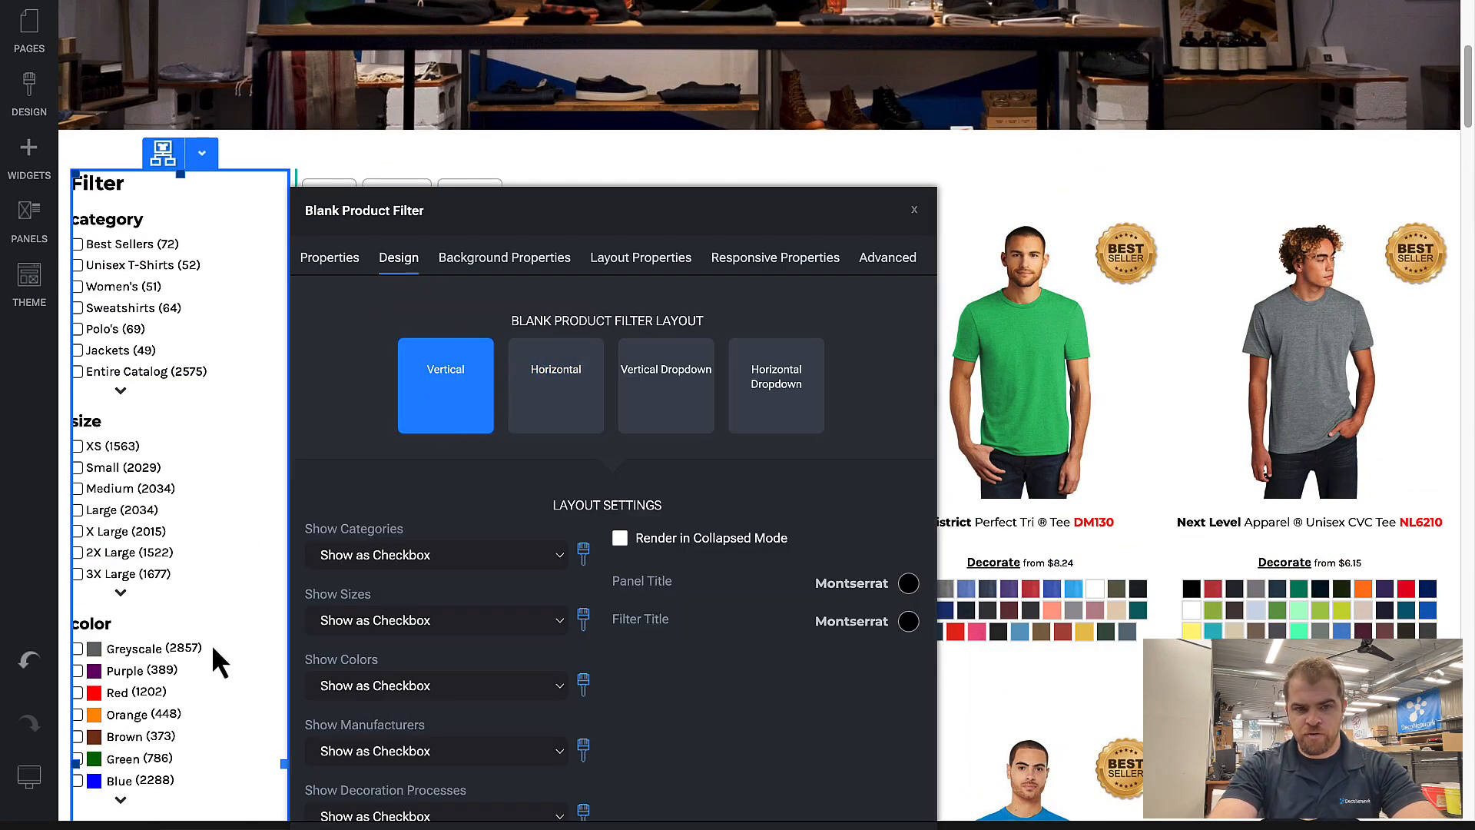
{"action": "left_click", "coordinate": [541, 408]}
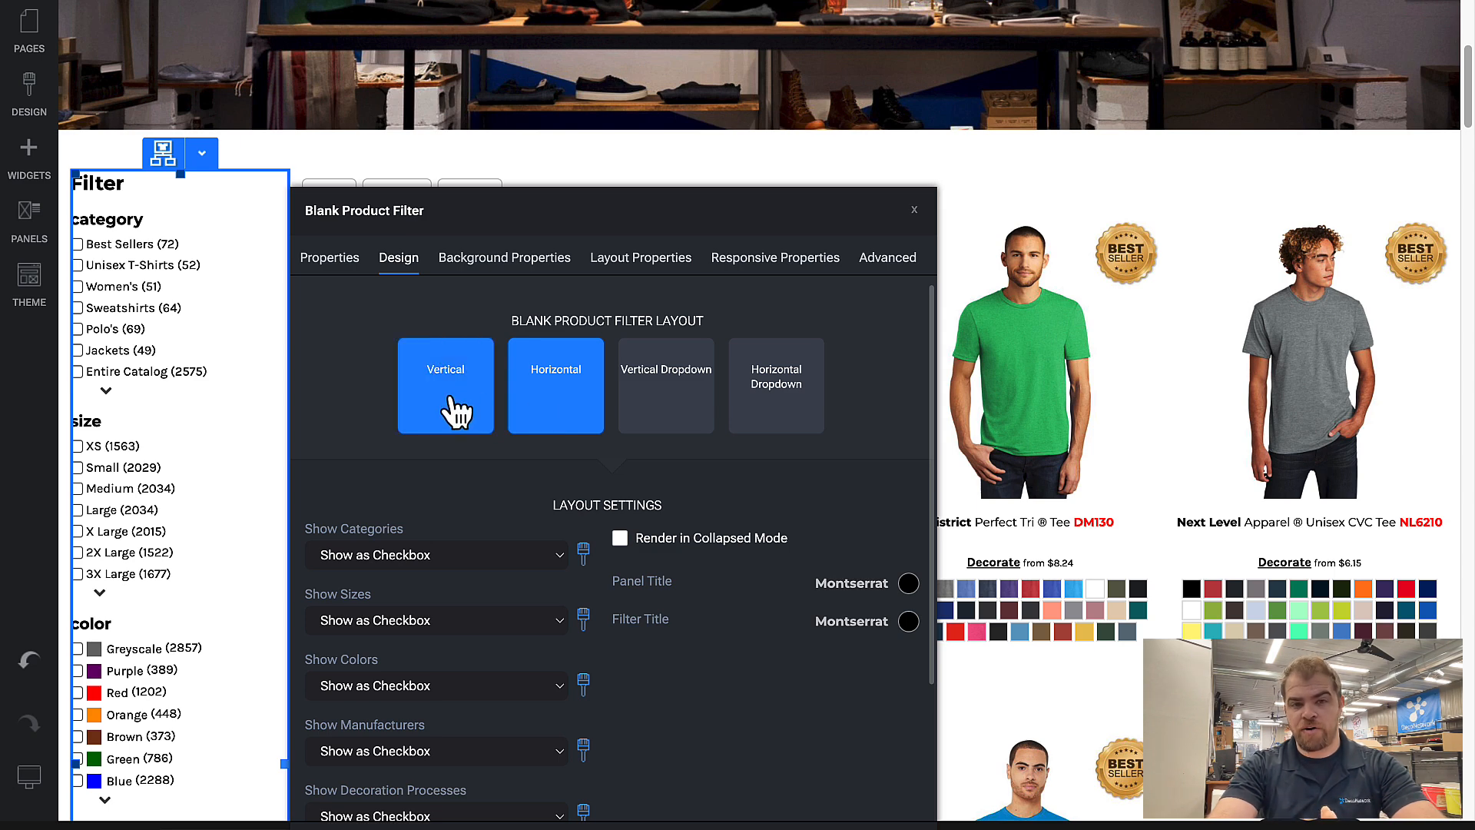
{"action": "left_click", "coordinate": [488, 412]}
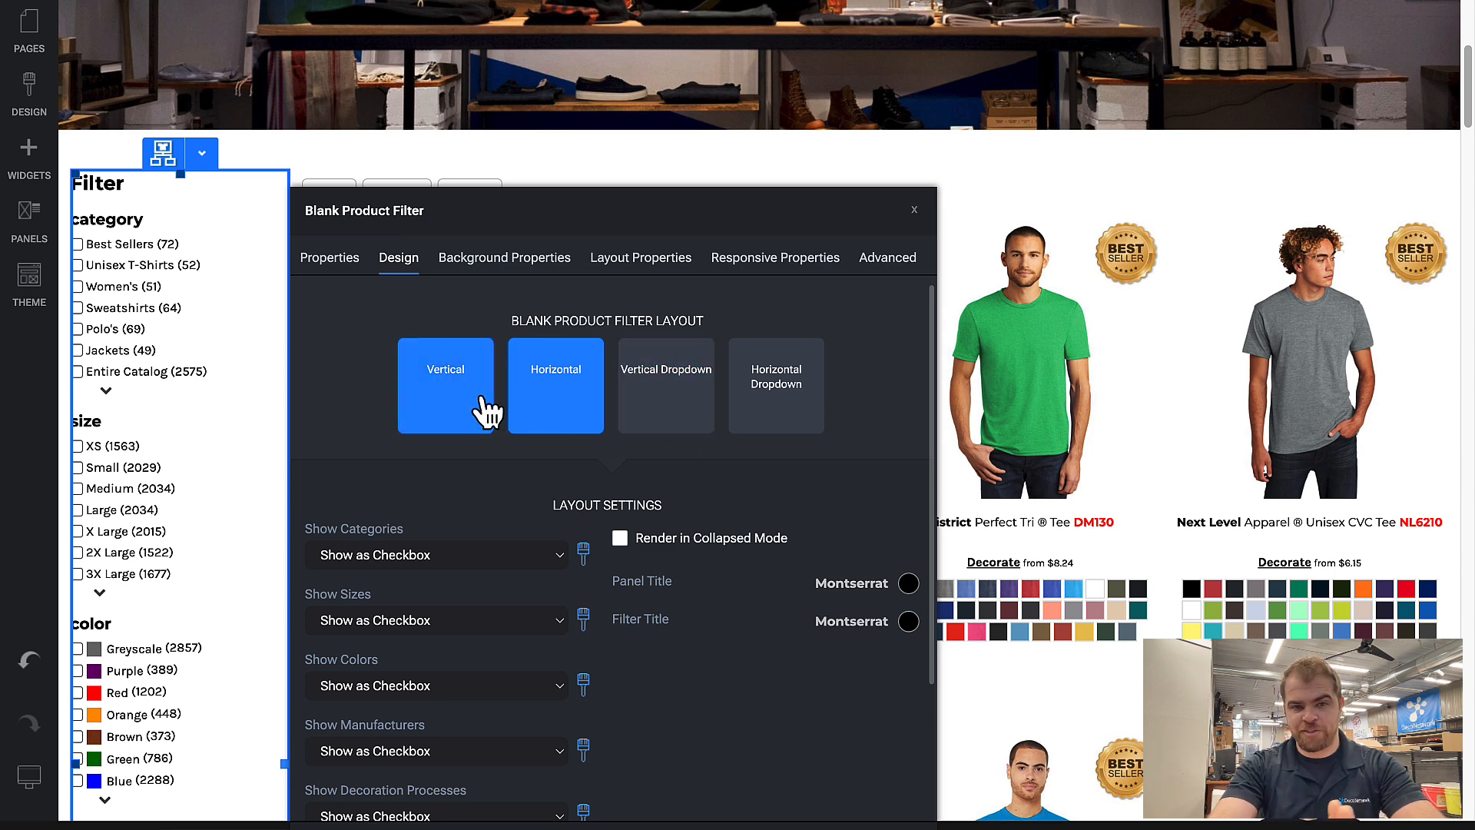
{"action": "left_click", "coordinate": [530, 369]}
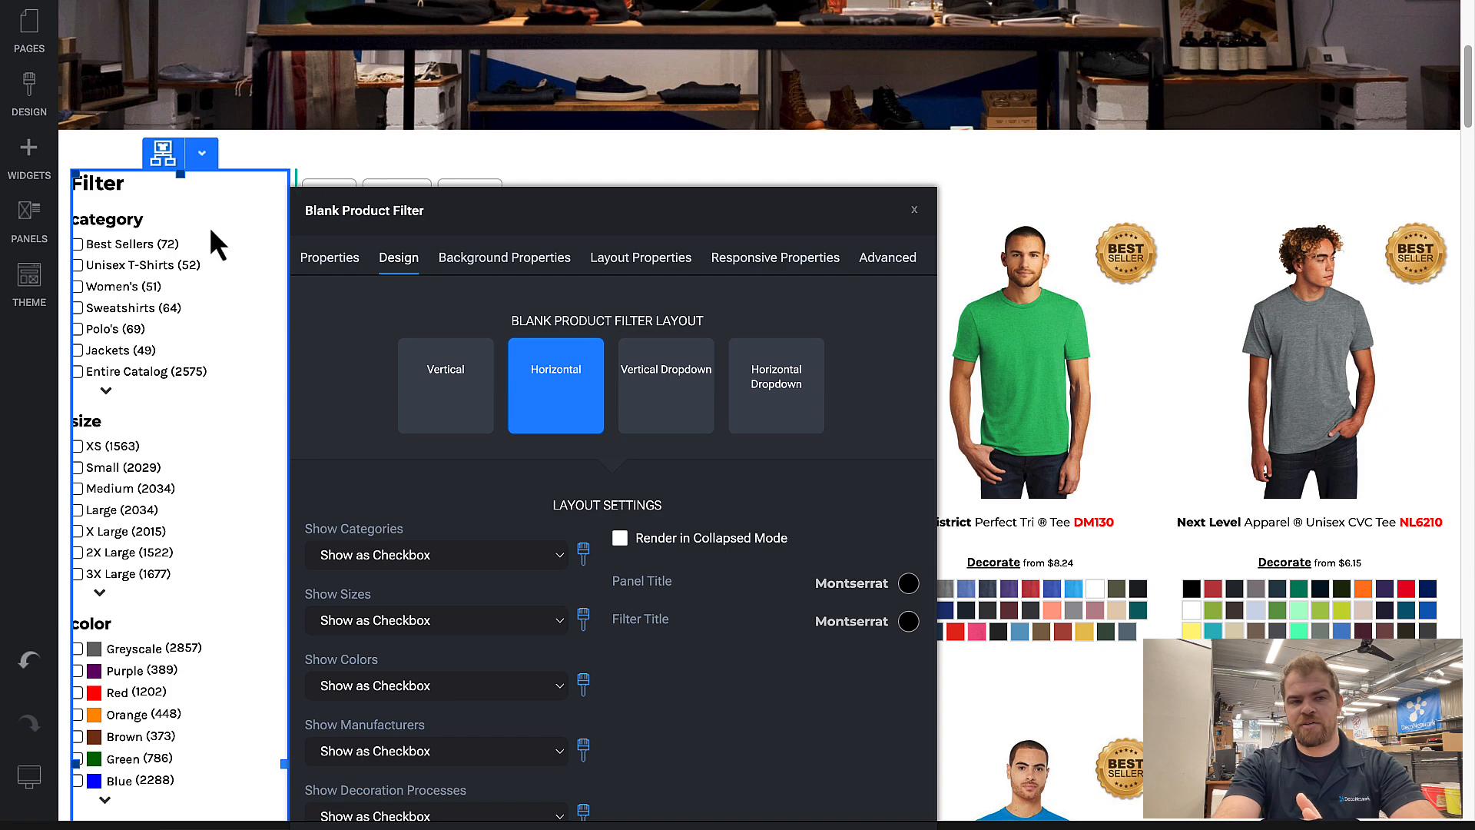
{"action": "left_click", "coordinate": [337, 170]}
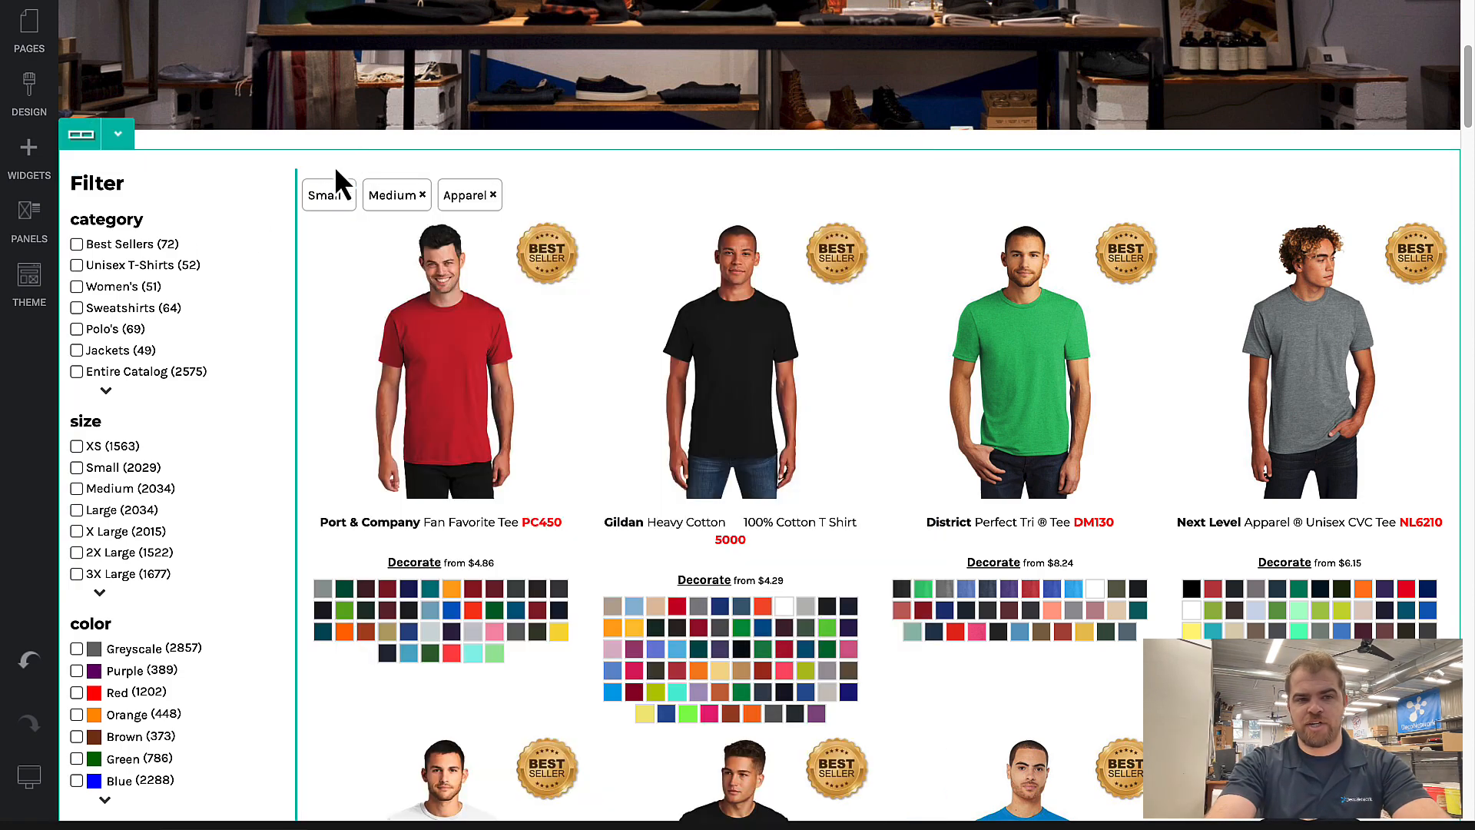
Step: Reopen the filter's design settings and try the Vertical Dropdown and Horizontal Dropdown layouts in the narrow column
{"action": "left_click_drag", "start_coordinate": [295, 192], "coordinate": [180, 286]}
{"action": "left_click", "coordinate": [179, 287]}
{"action": "left_click", "coordinate": [399, 261]}
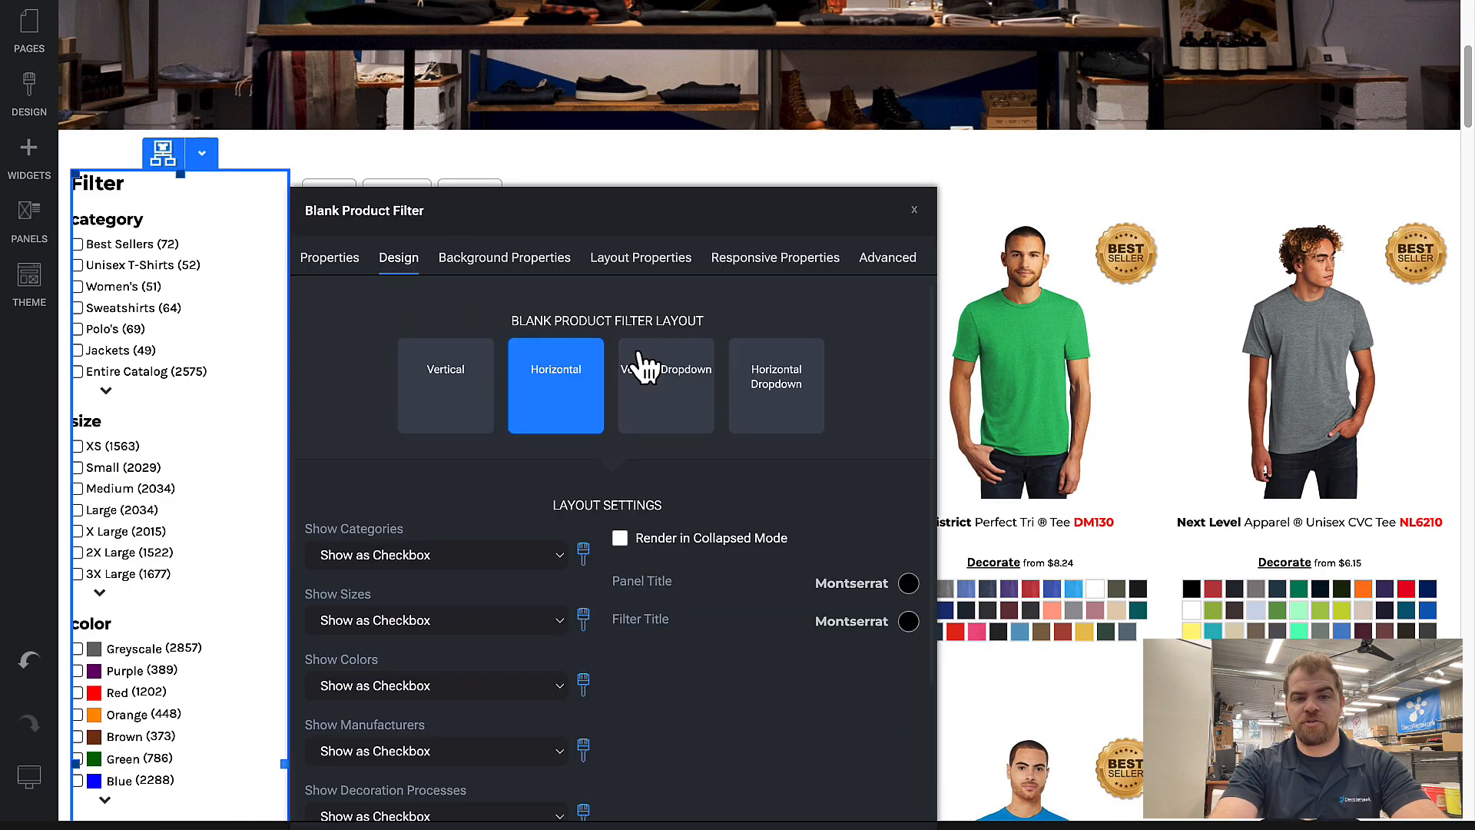
{"action": "left_click", "coordinate": [697, 416]}
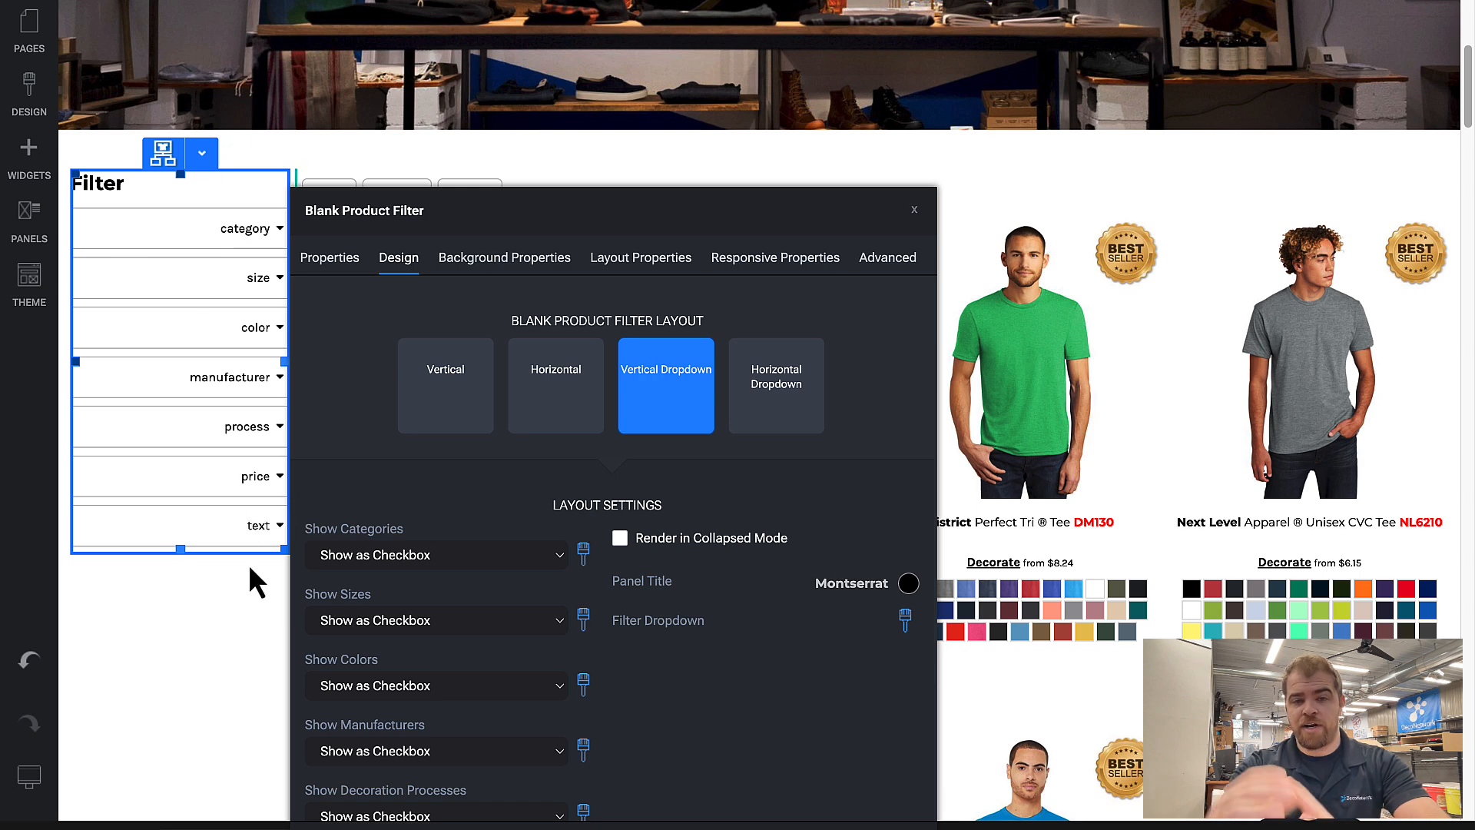
{"action": "left_click", "coordinate": [761, 425]}
{"action": "left_click", "coordinate": [203, 638]}
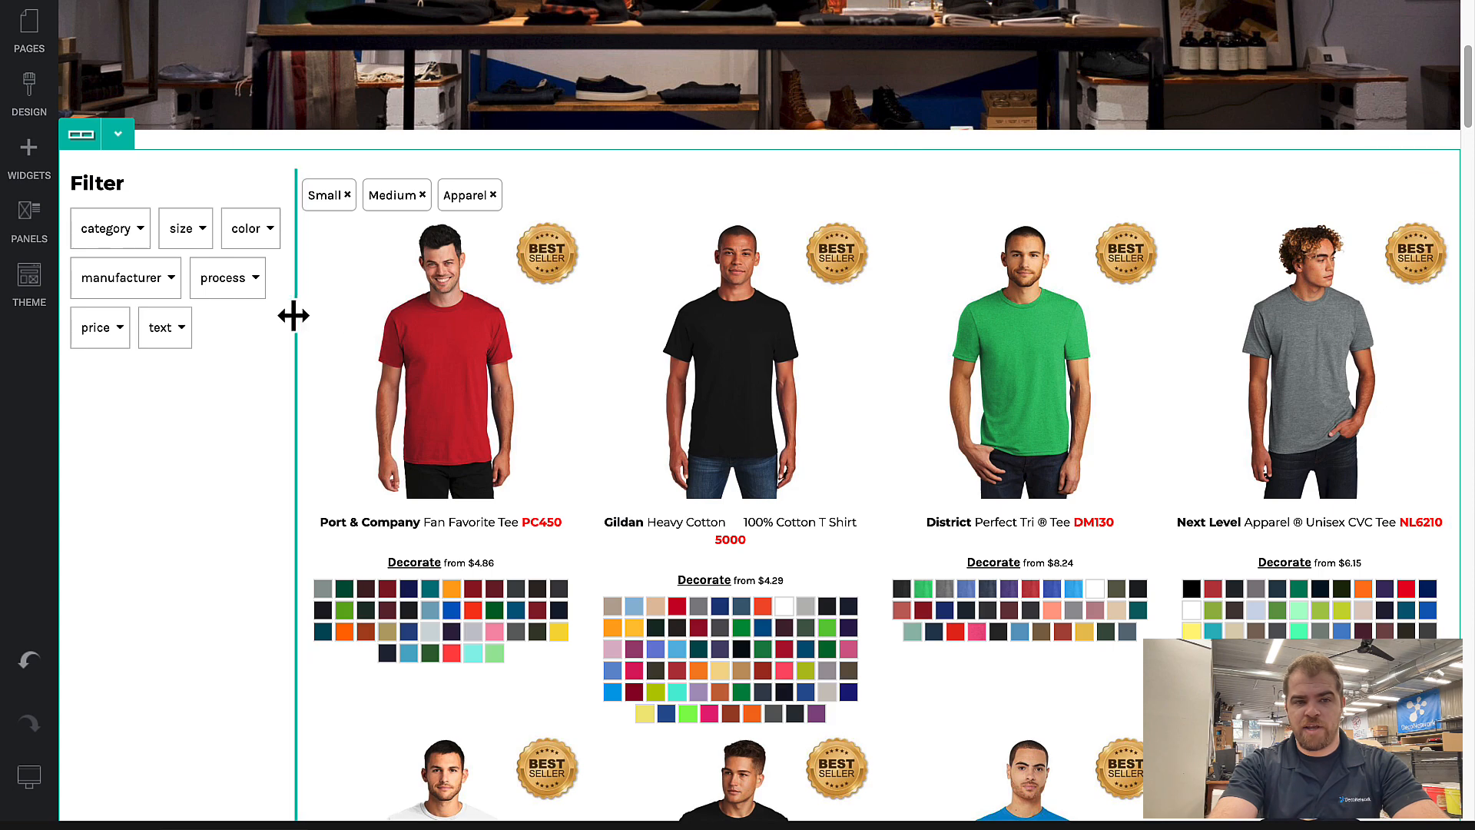
{"action": "left_click_drag", "start_coordinate": [294, 315], "coordinate": [201, 382]}
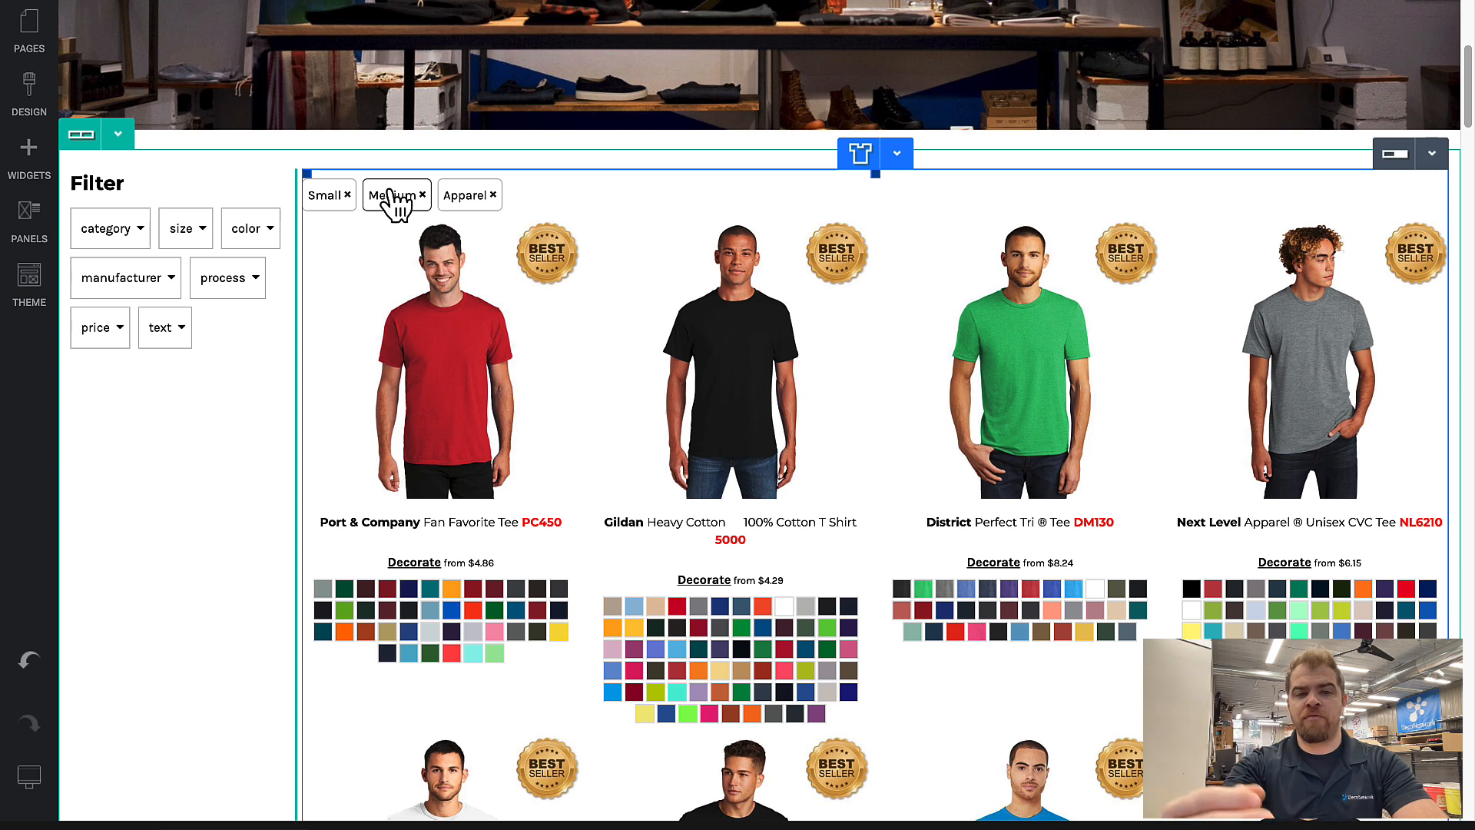
Step: Set the blank product filter's layout back to Vertical in its design settings
{"action": "double_click", "coordinate": [223, 250]}
{"action": "left_click", "coordinate": [397, 259]}
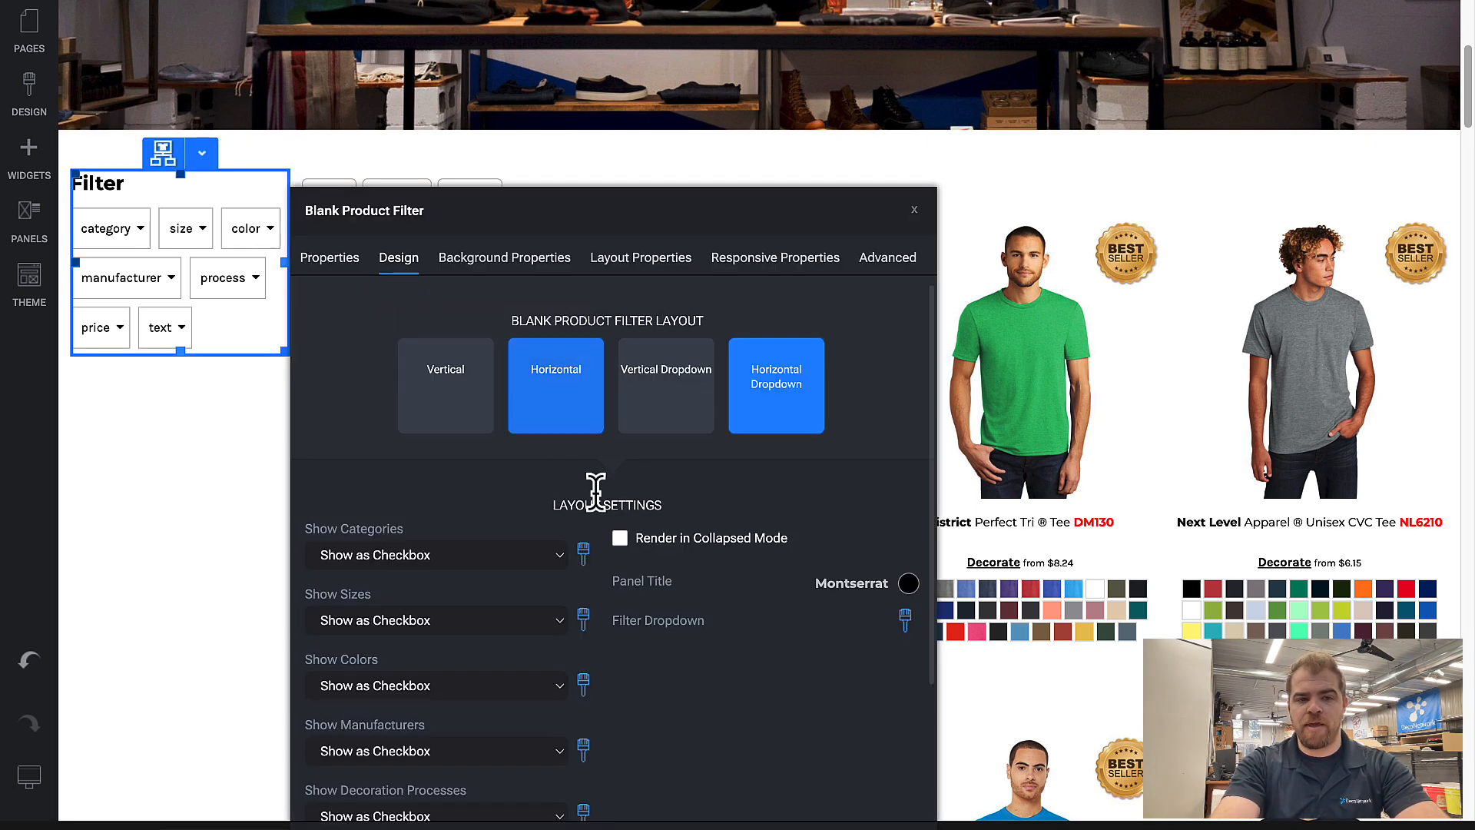
{"action": "left_click", "coordinate": [448, 372]}
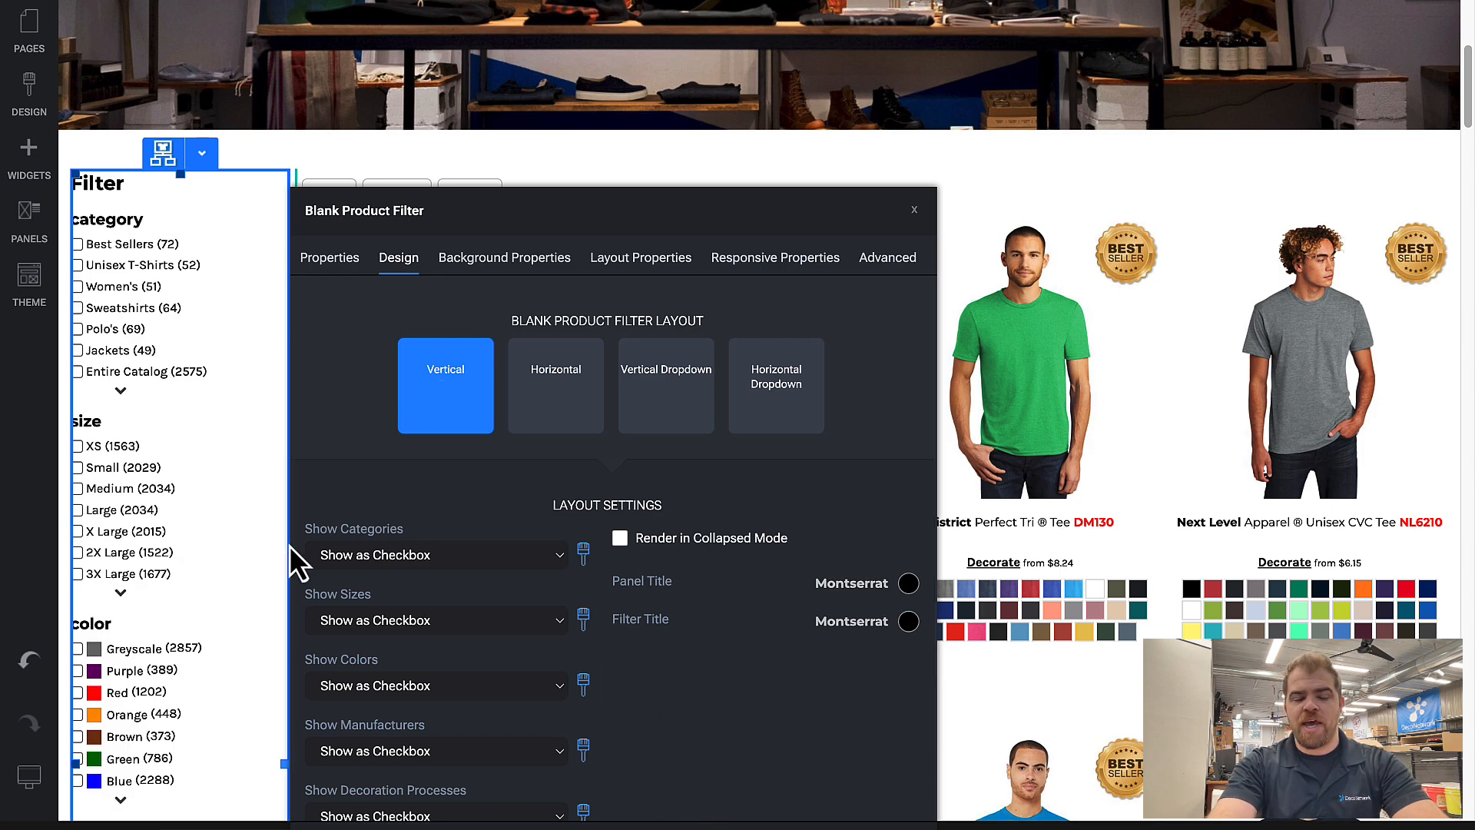
Step: Set Show Manufacturers to Don't Show in the filter's layout settings
{"action": "scroll", "coordinate": [289, 545], "scroll_direction": "down", "scroll_amount": 2}
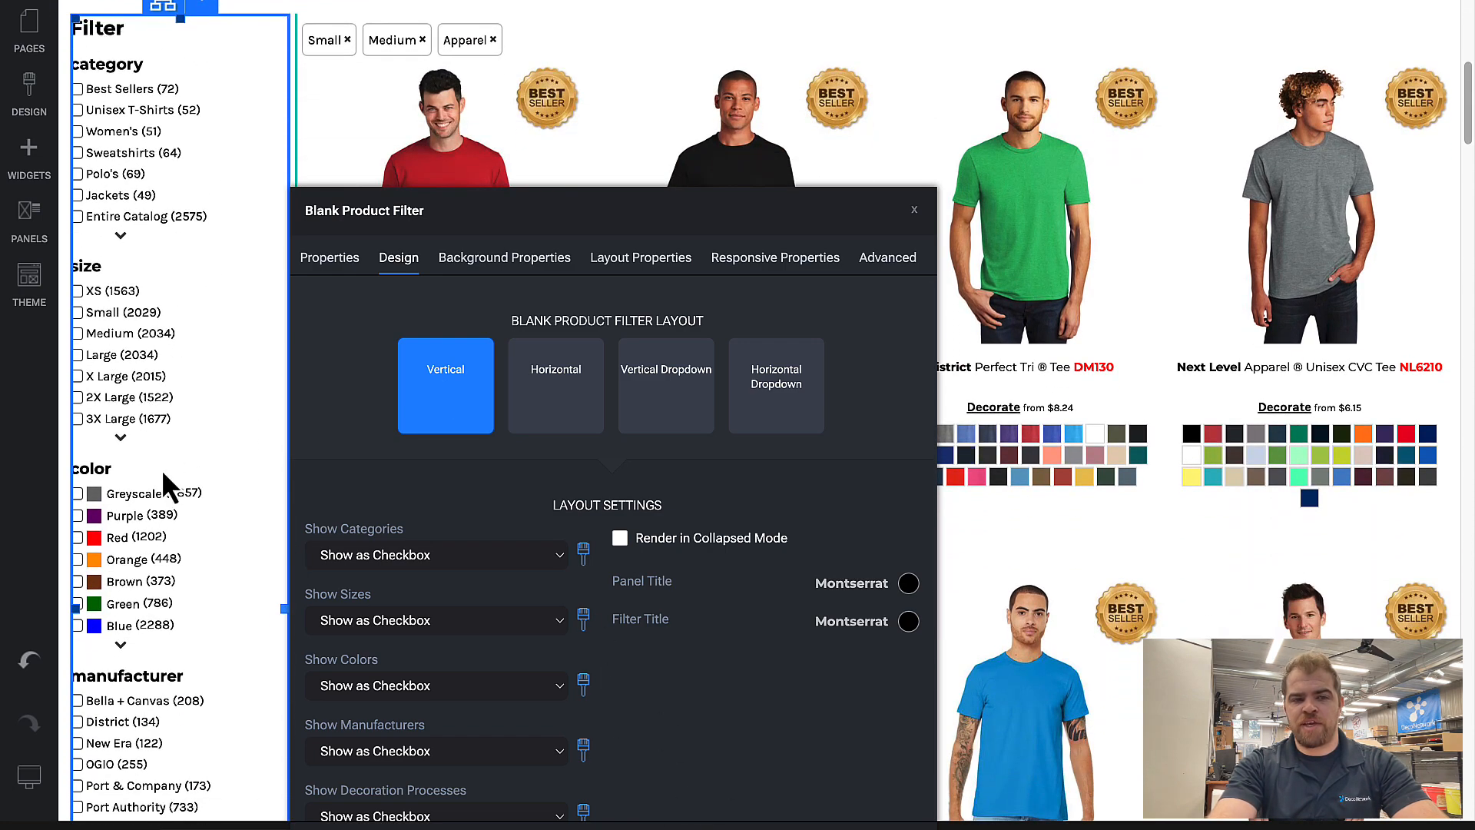
{"action": "scroll", "coordinate": [163, 473], "scroll_direction": "down", "scroll_amount": 1}
{"action": "scroll", "coordinate": [321, 556], "scroll_direction": "down", "scroll_amount": 1}
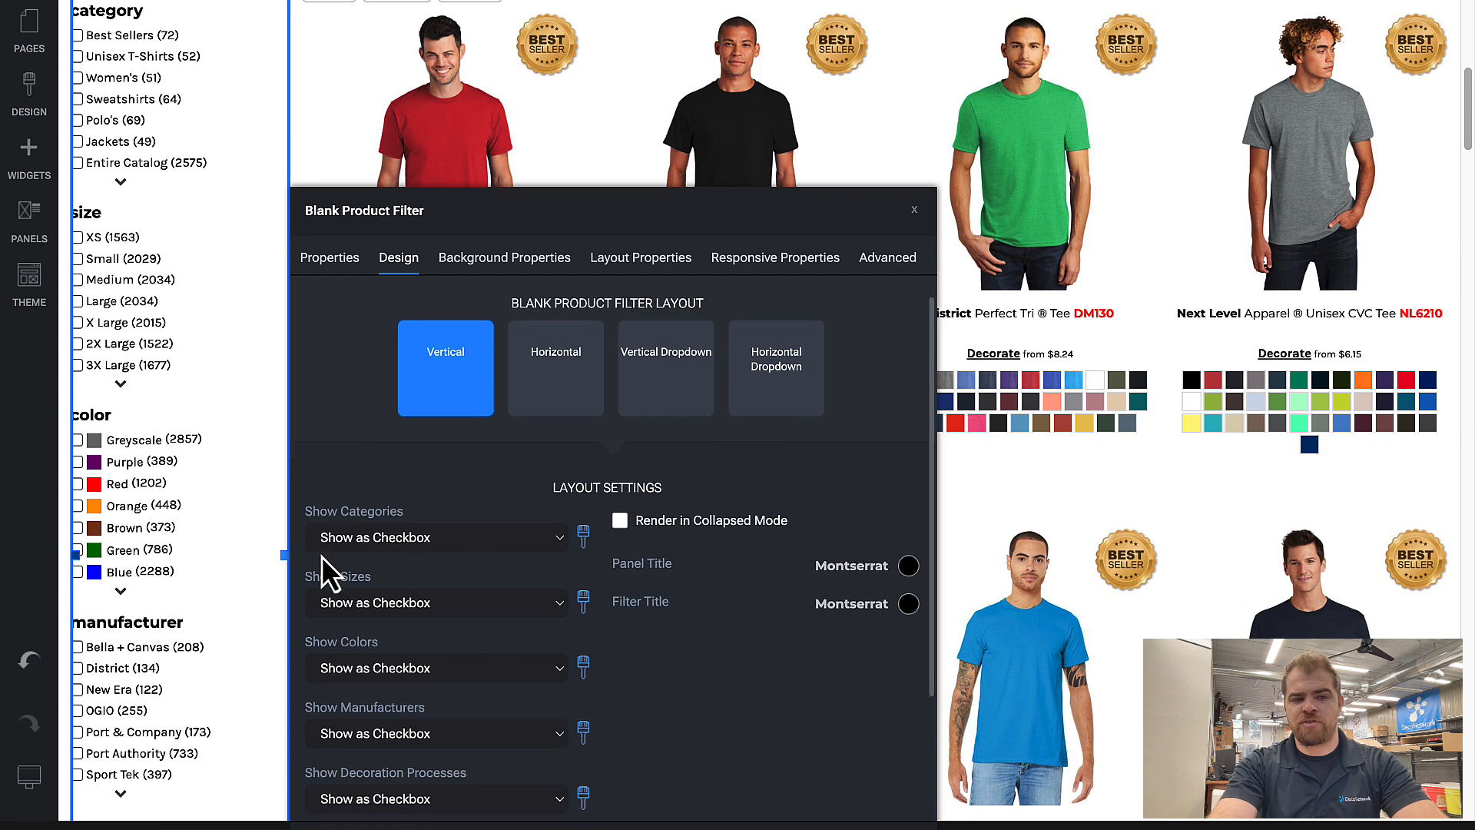
{"action": "scroll", "coordinate": [112, 592], "scroll_direction": "down", "scroll_amount": 3}
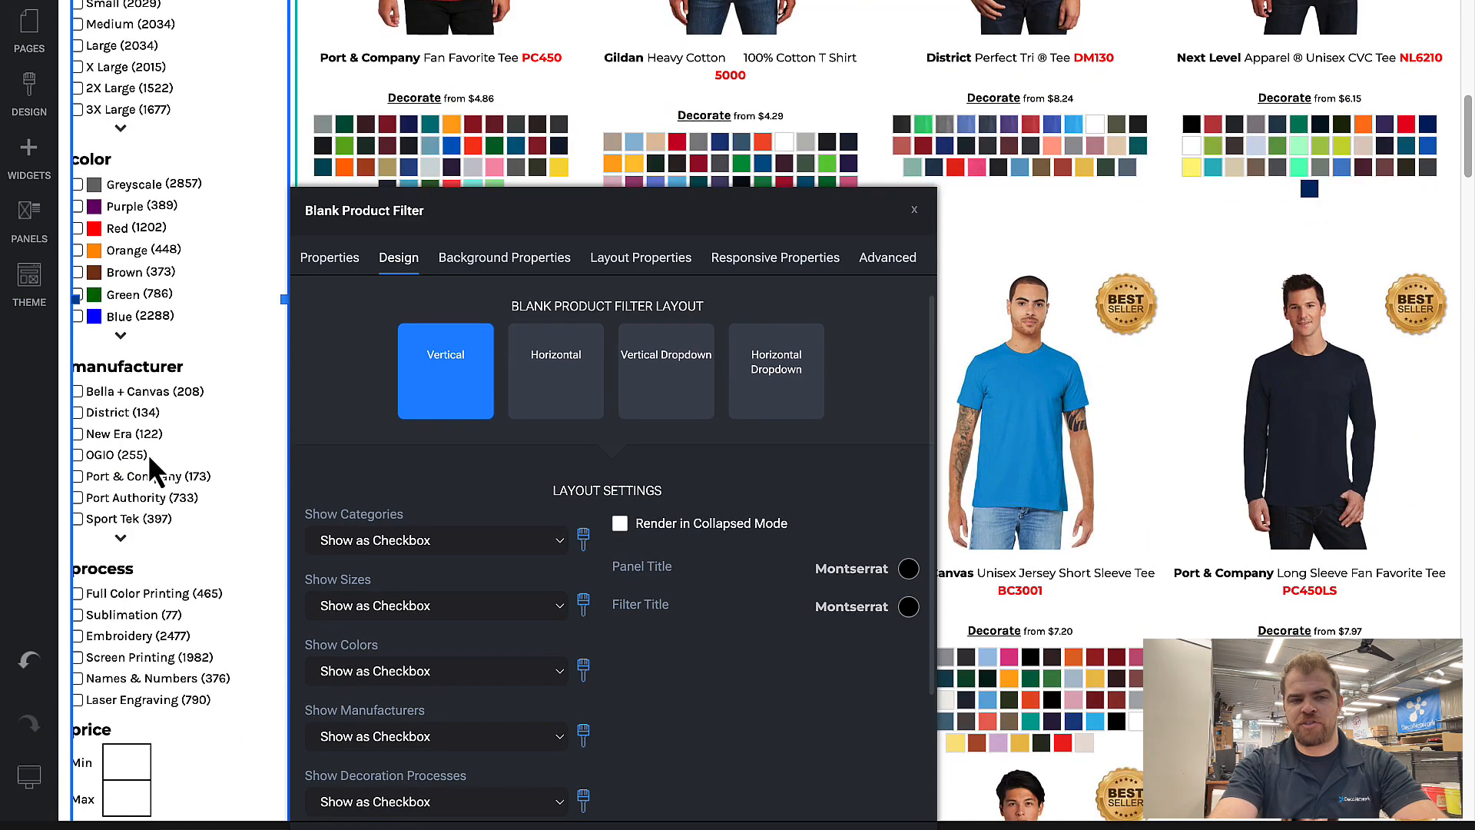
{"action": "scroll", "coordinate": [542, 692], "scroll_direction": "down", "scroll_amount": 3}
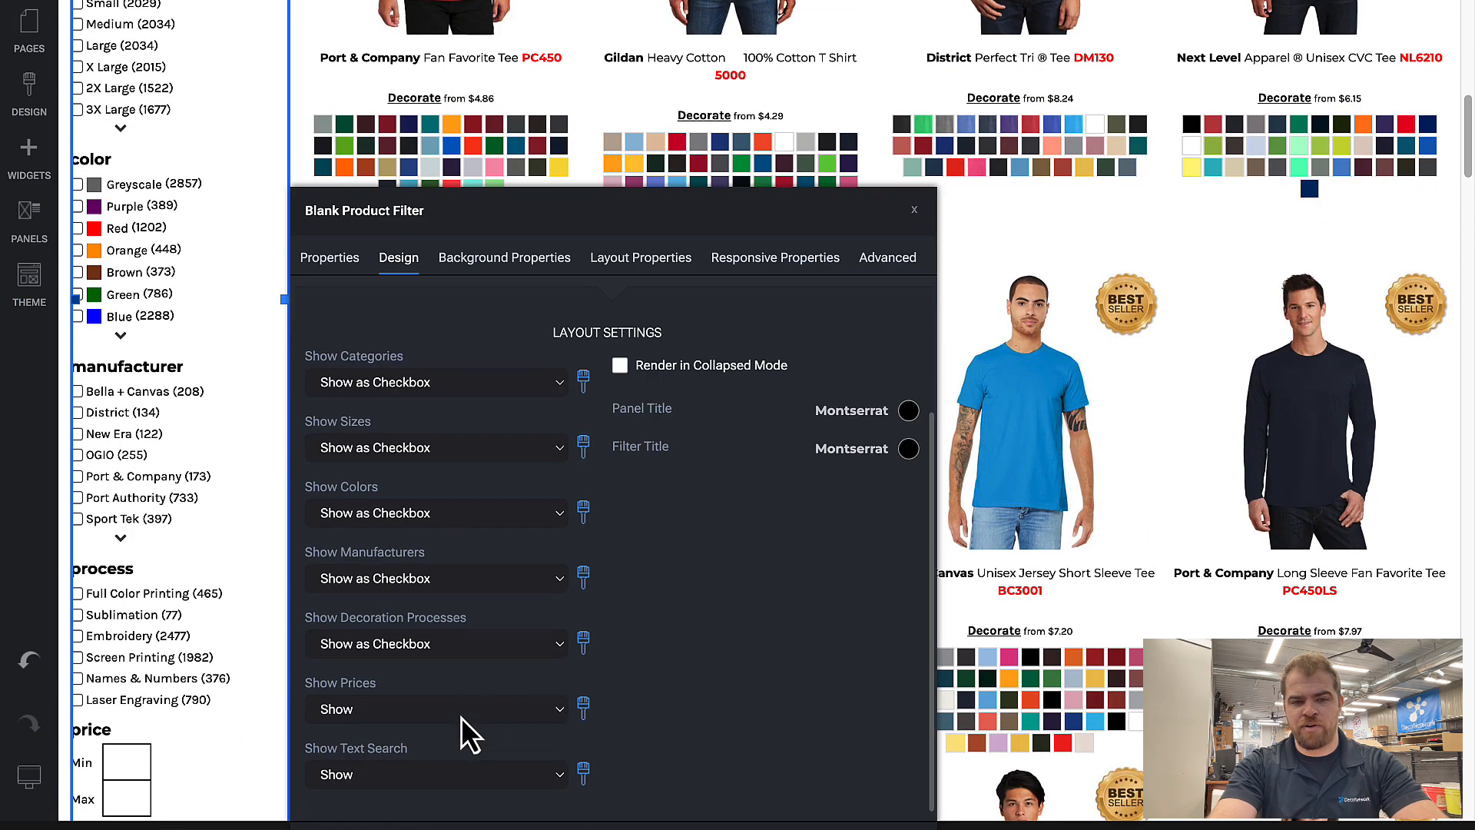
{"action": "left_click", "coordinate": [425, 570]}
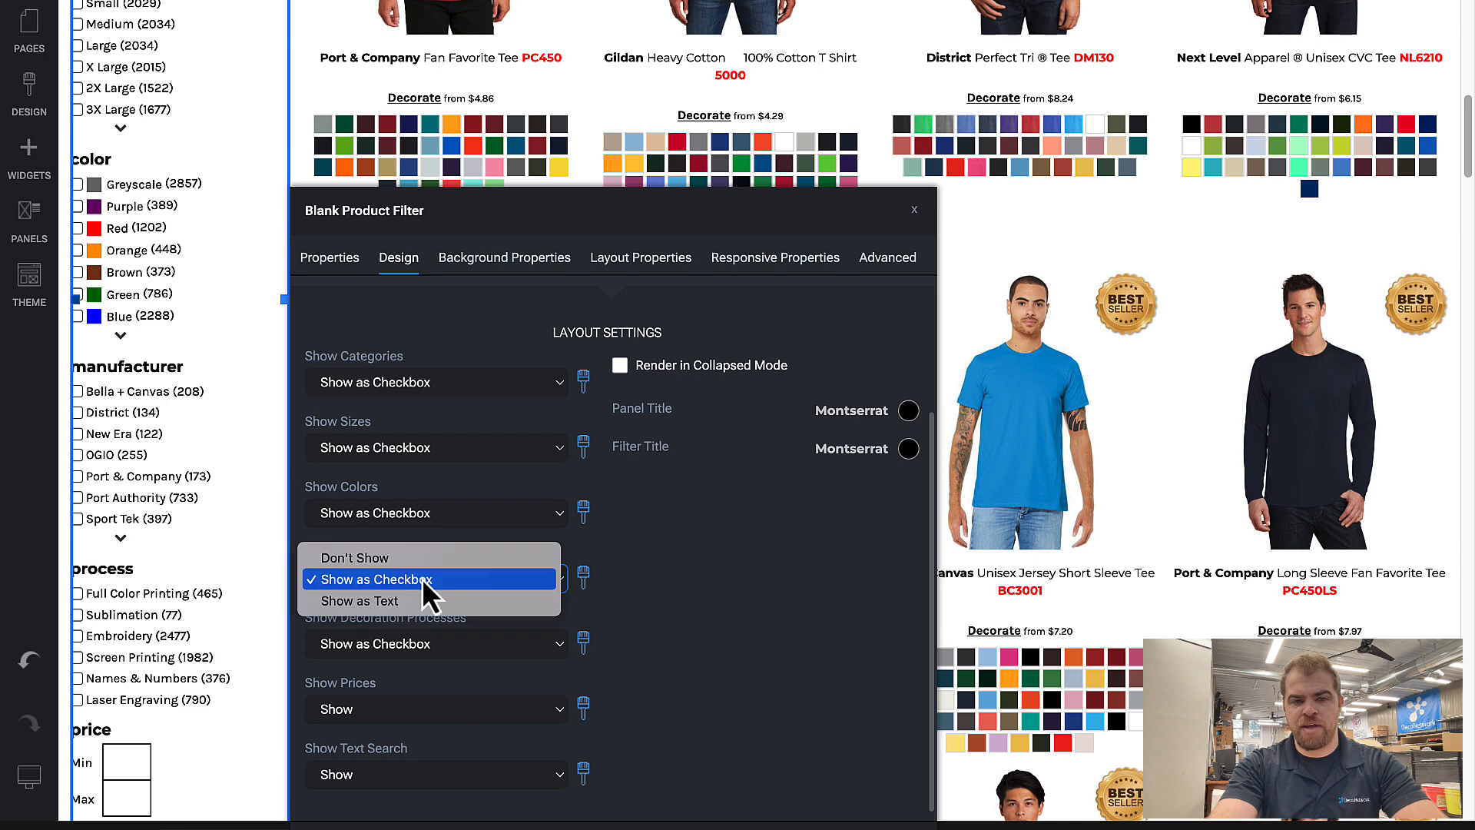
{"action": "left_click", "coordinate": [417, 564]}
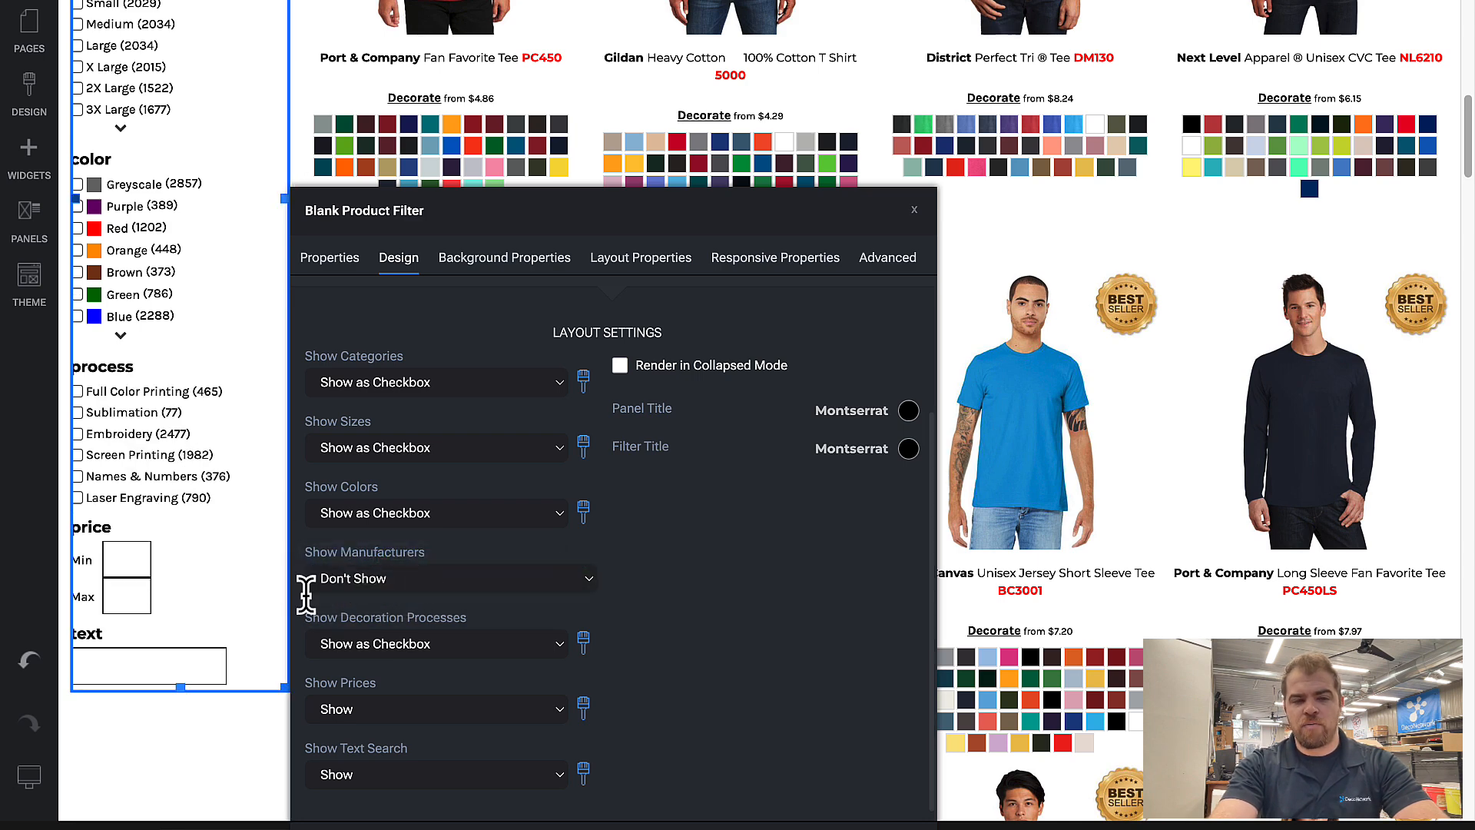
Step: Set Show Text Search to Don't Show for the product filter and close its settings
{"action": "left_click", "coordinate": [402, 767]}
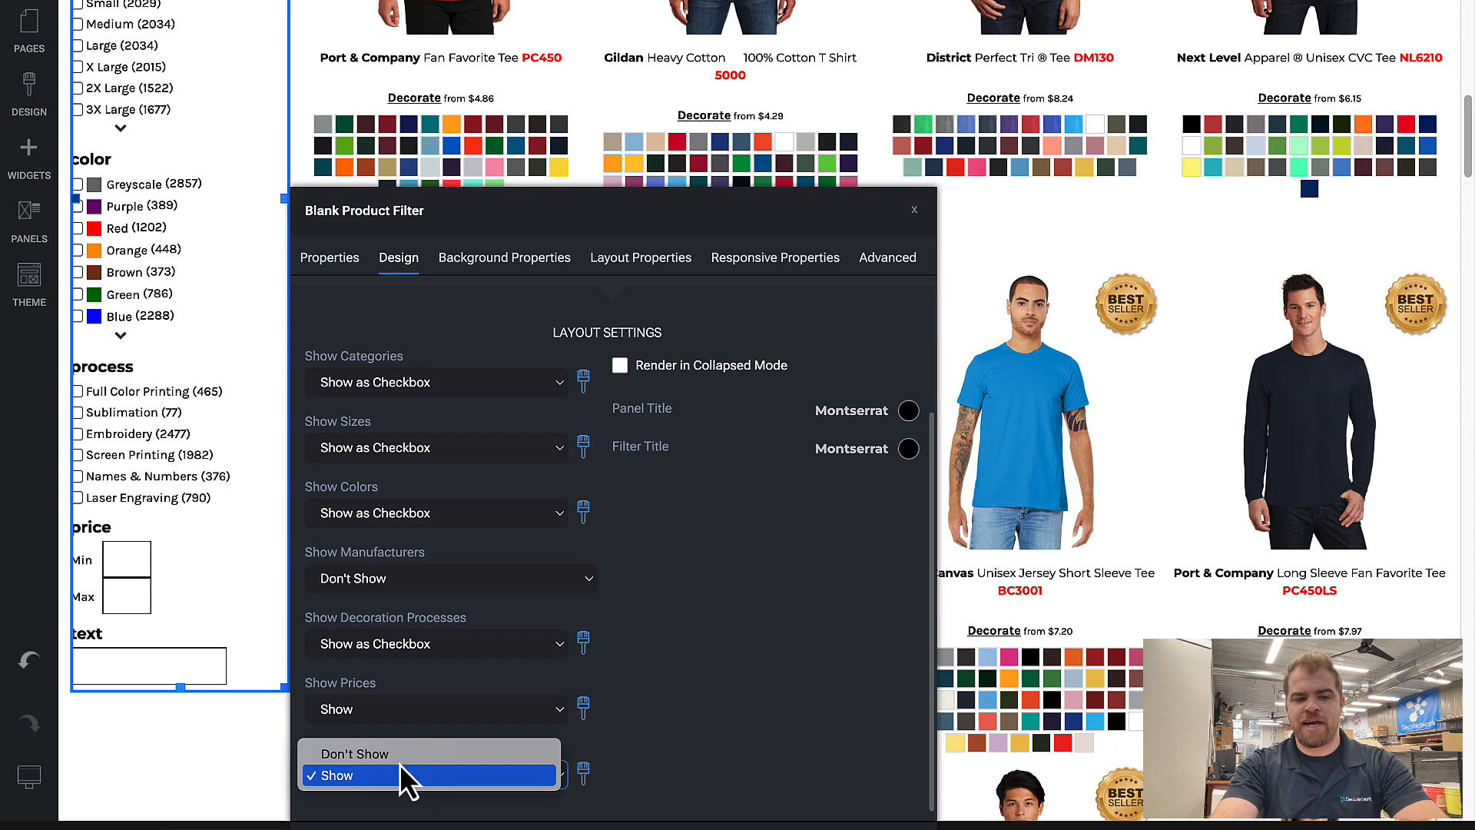
{"action": "left_click", "coordinate": [395, 756]}
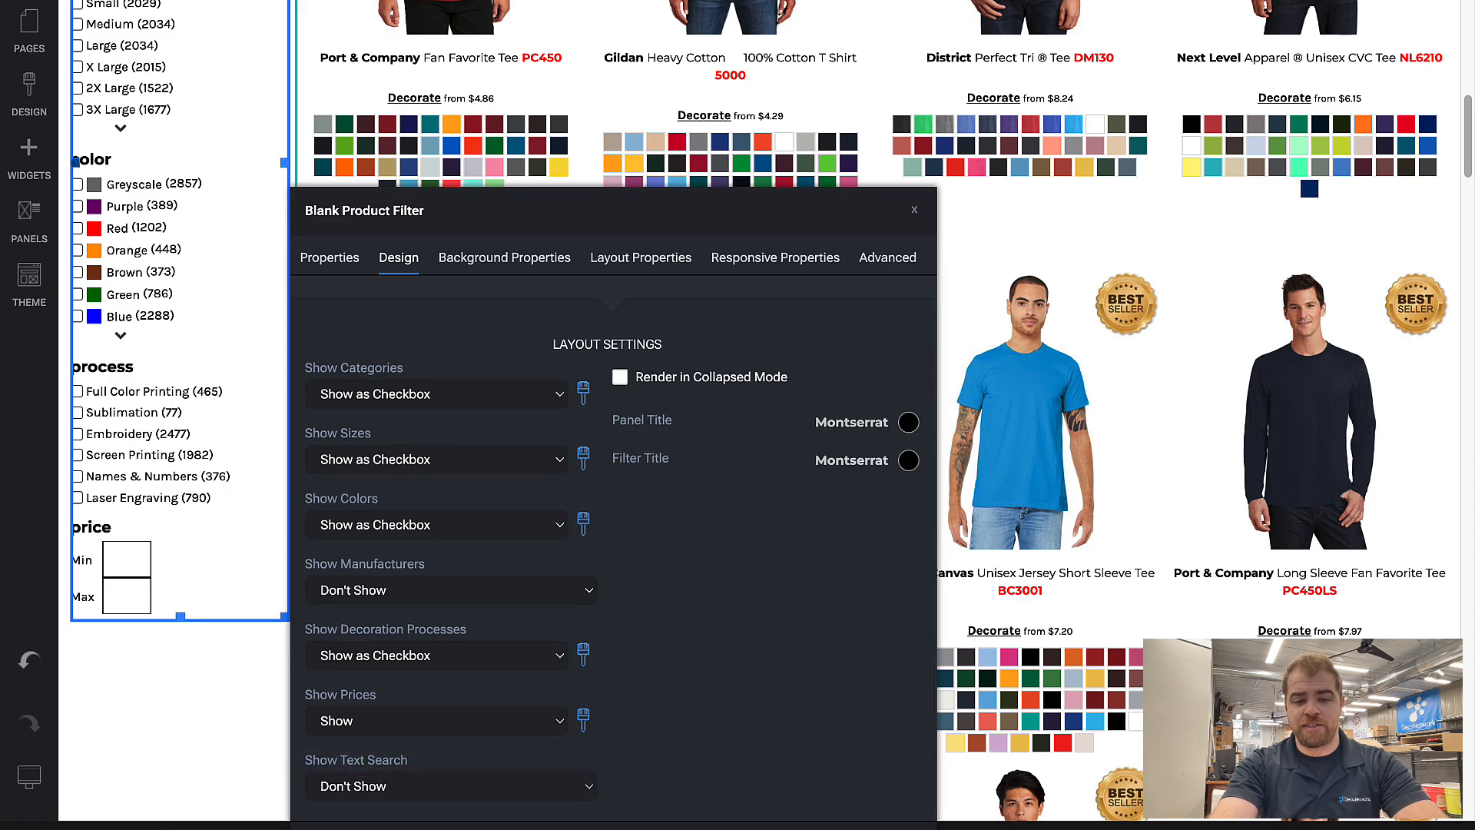
{"action": "left_click", "coordinate": [176, 426]}
{"action": "scroll", "coordinate": [177, 426], "scroll_direction": "up", "scroll_amount": 10}
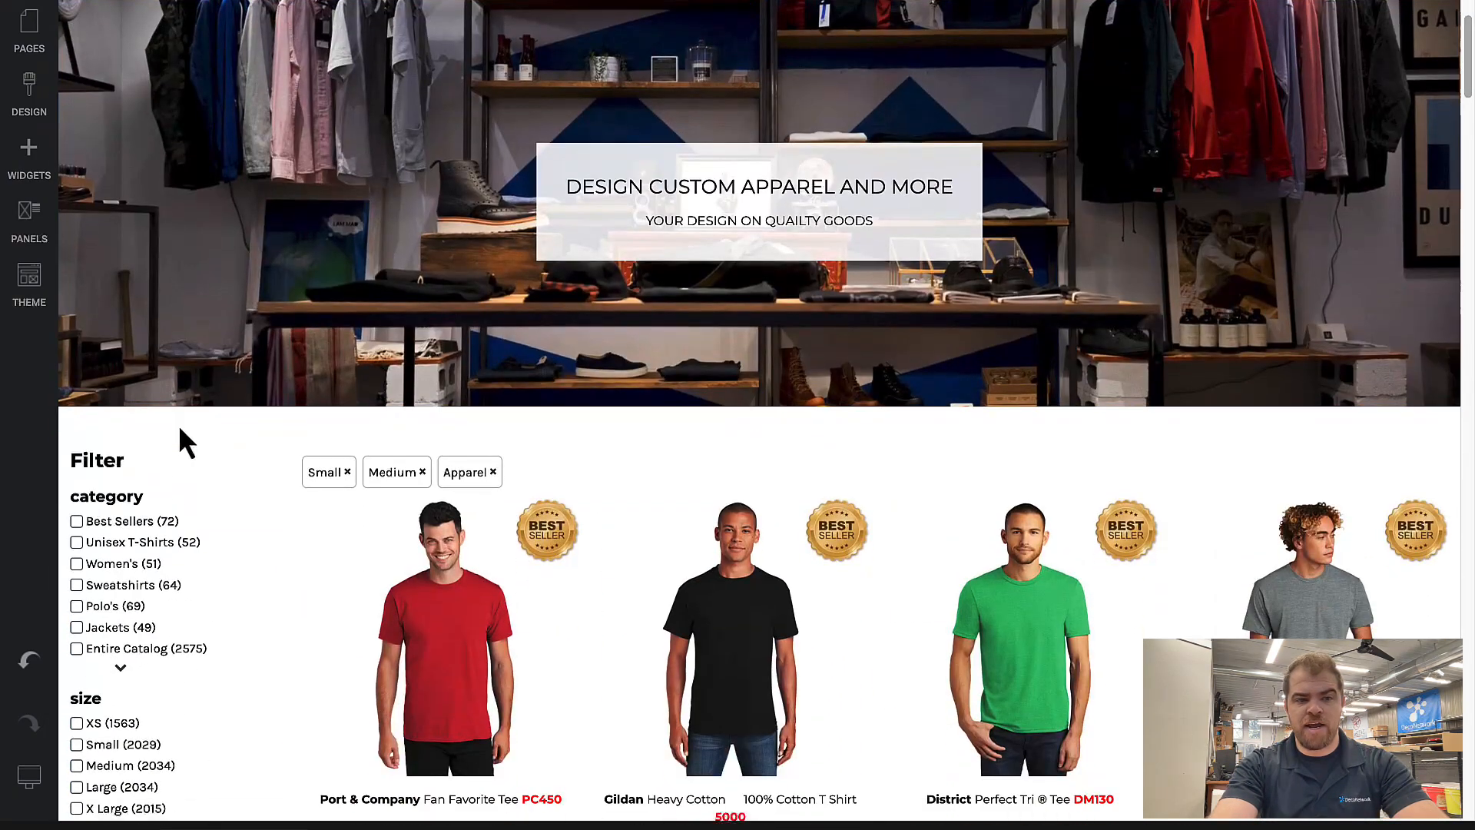
{"action": "mouse_move", "coordinate": [192, 447]}
{"action": "right_click", "coordinate": [208, 418]}
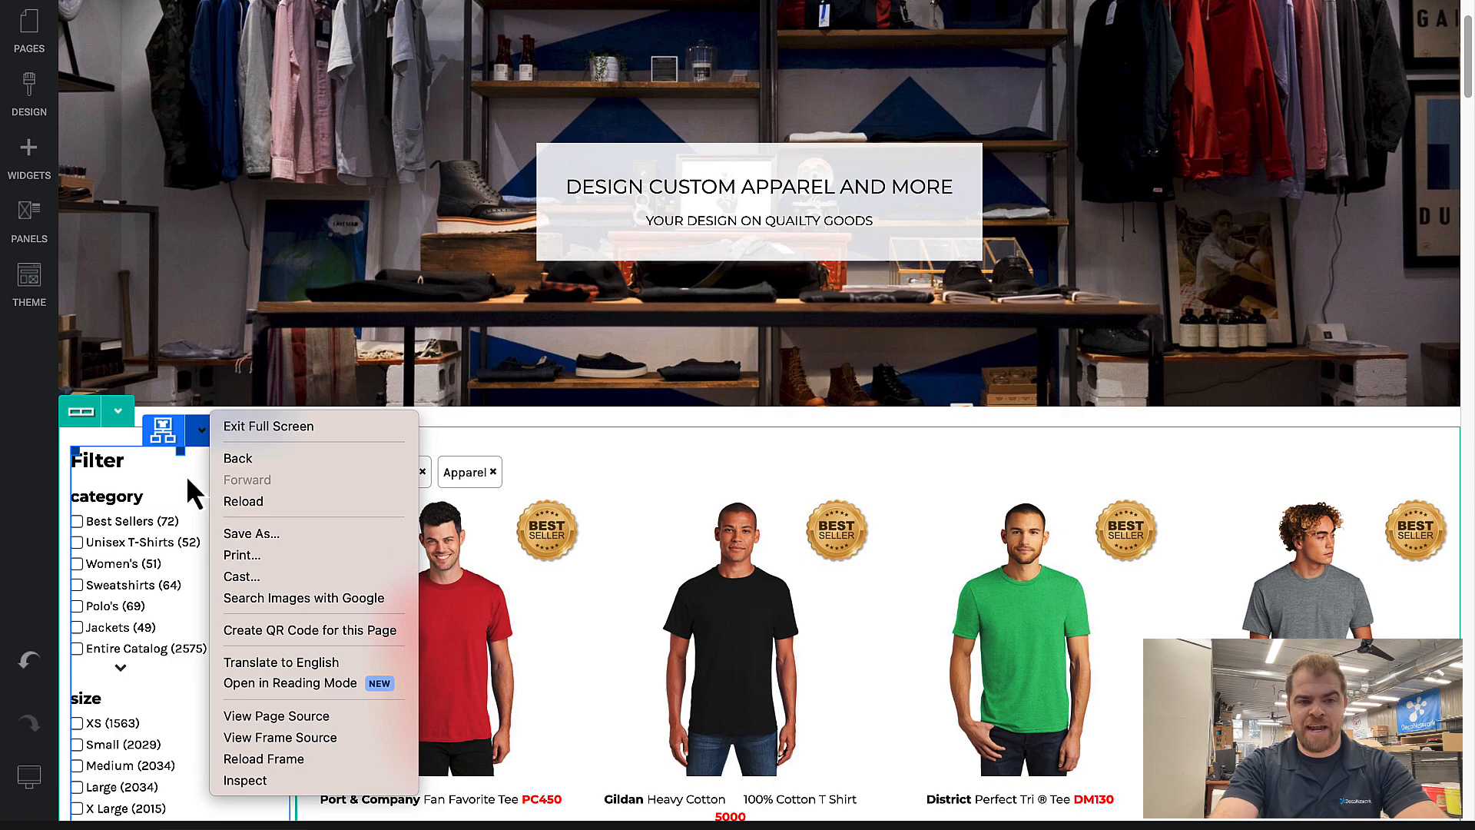
{"action": "left_click", "coordinate": [186, 474]}
{"action": "left_click", "coordinate": [196, 441]}
{"action": "left_click", "coordinate": [196, 604]}
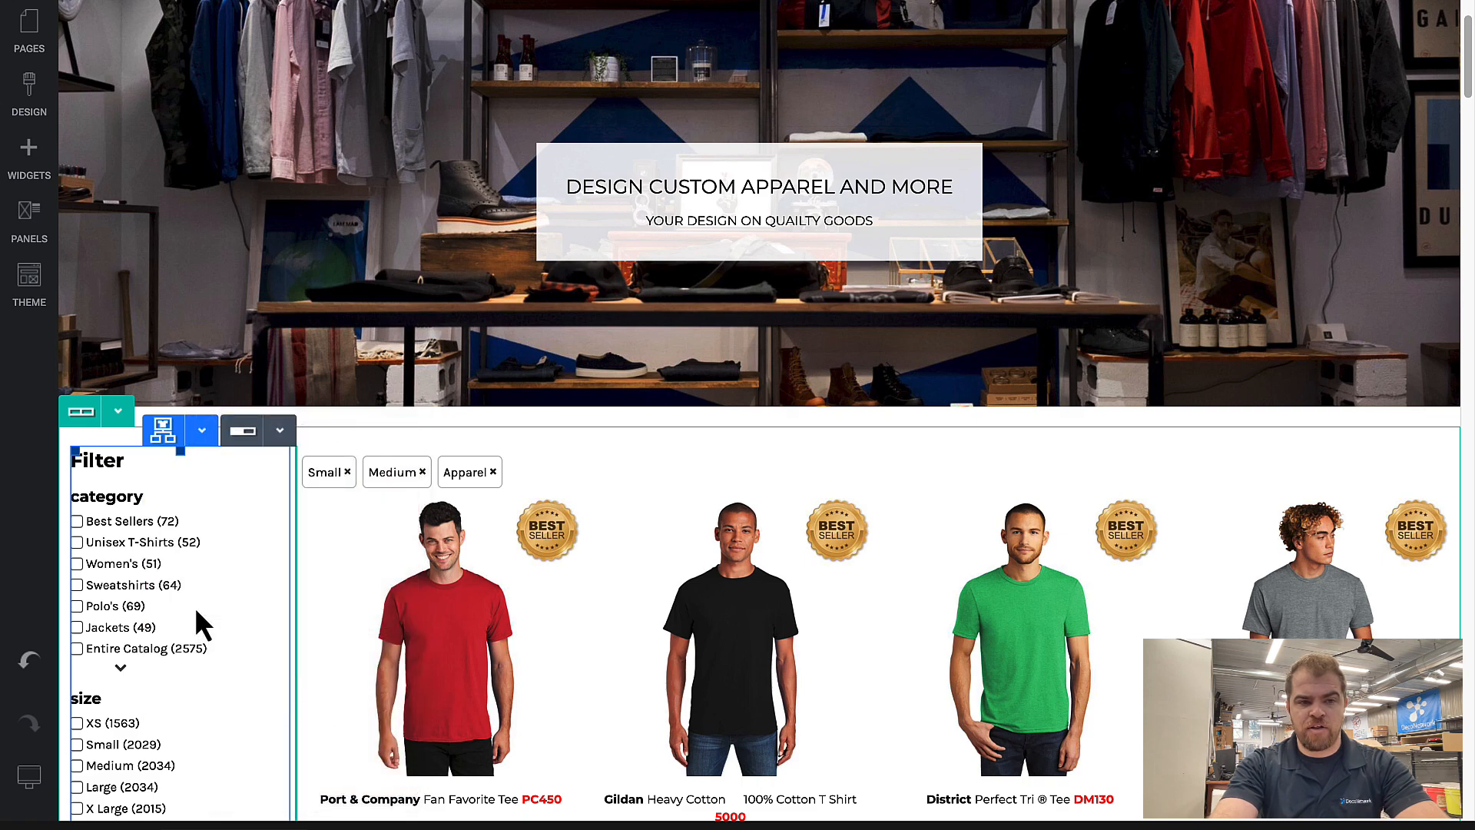
Step: Move the empty second product filter above the category filter in the narrow column
{"action": "left_click", "coordinate": [199, 657]}
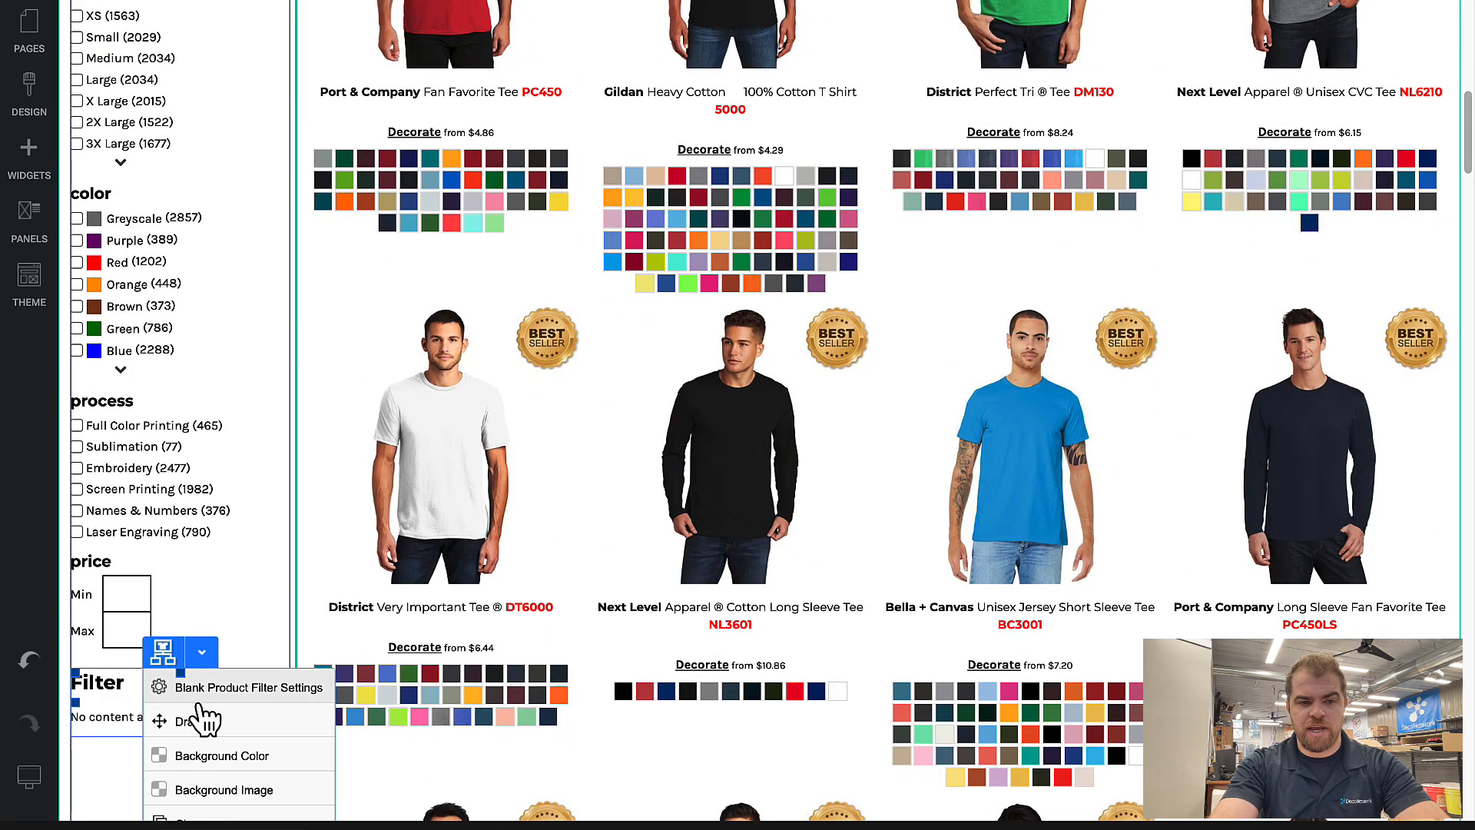
{"action": "left_click_drag", "start_coordinate": [199, 717], "coordinate": [145, 441]}
{"action": "scroll", "coordinate": [183, 583], "scroll_direction": "up", "scroll_amount": 5}
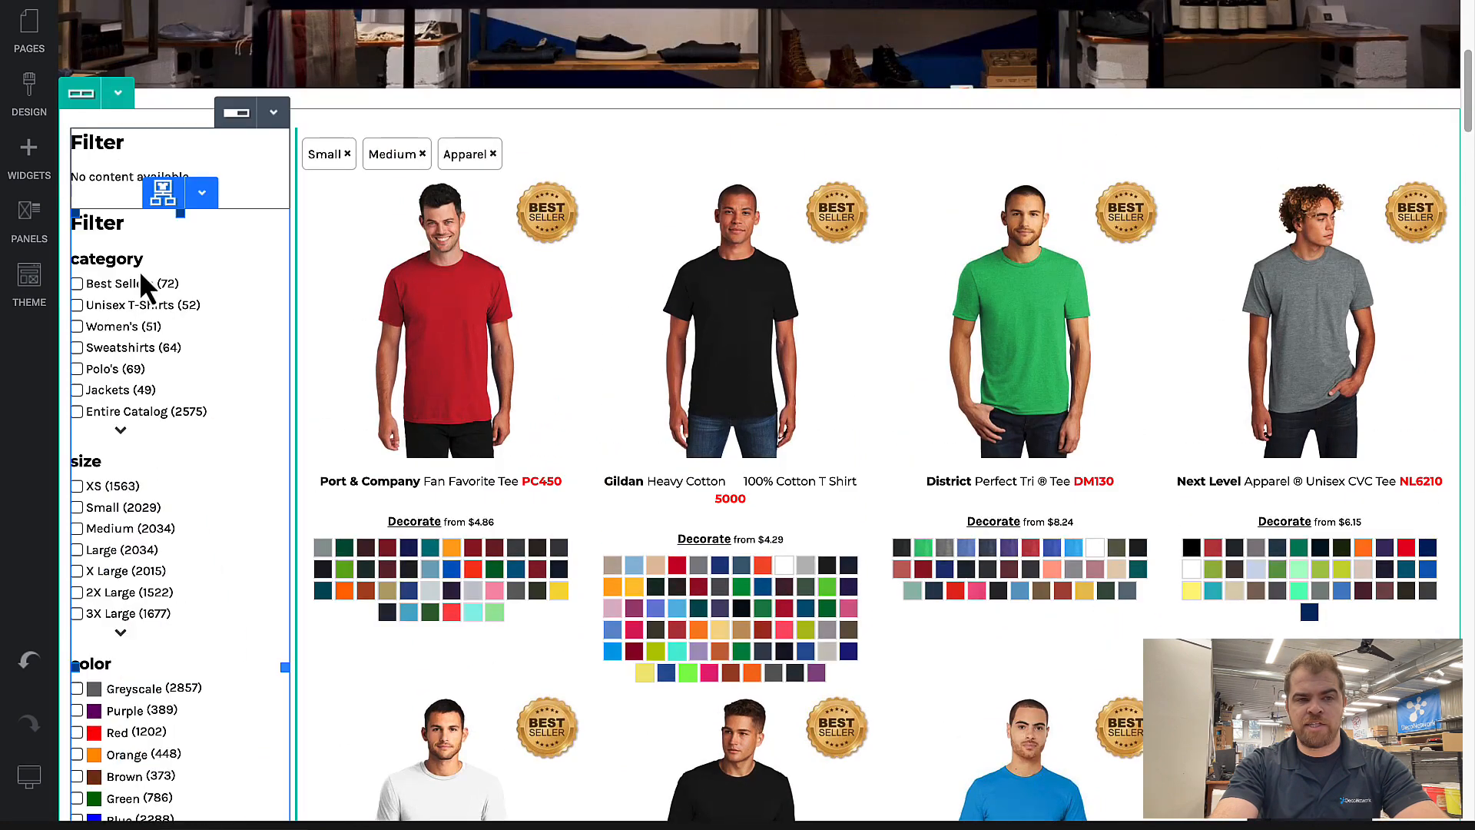
Step: Set Show Text Search to Show in the empty product filter's design settings
{"action": "left_click", "coordinate": [140, 168]}
{"action": "left_click", "coordinate": [399, 257]}
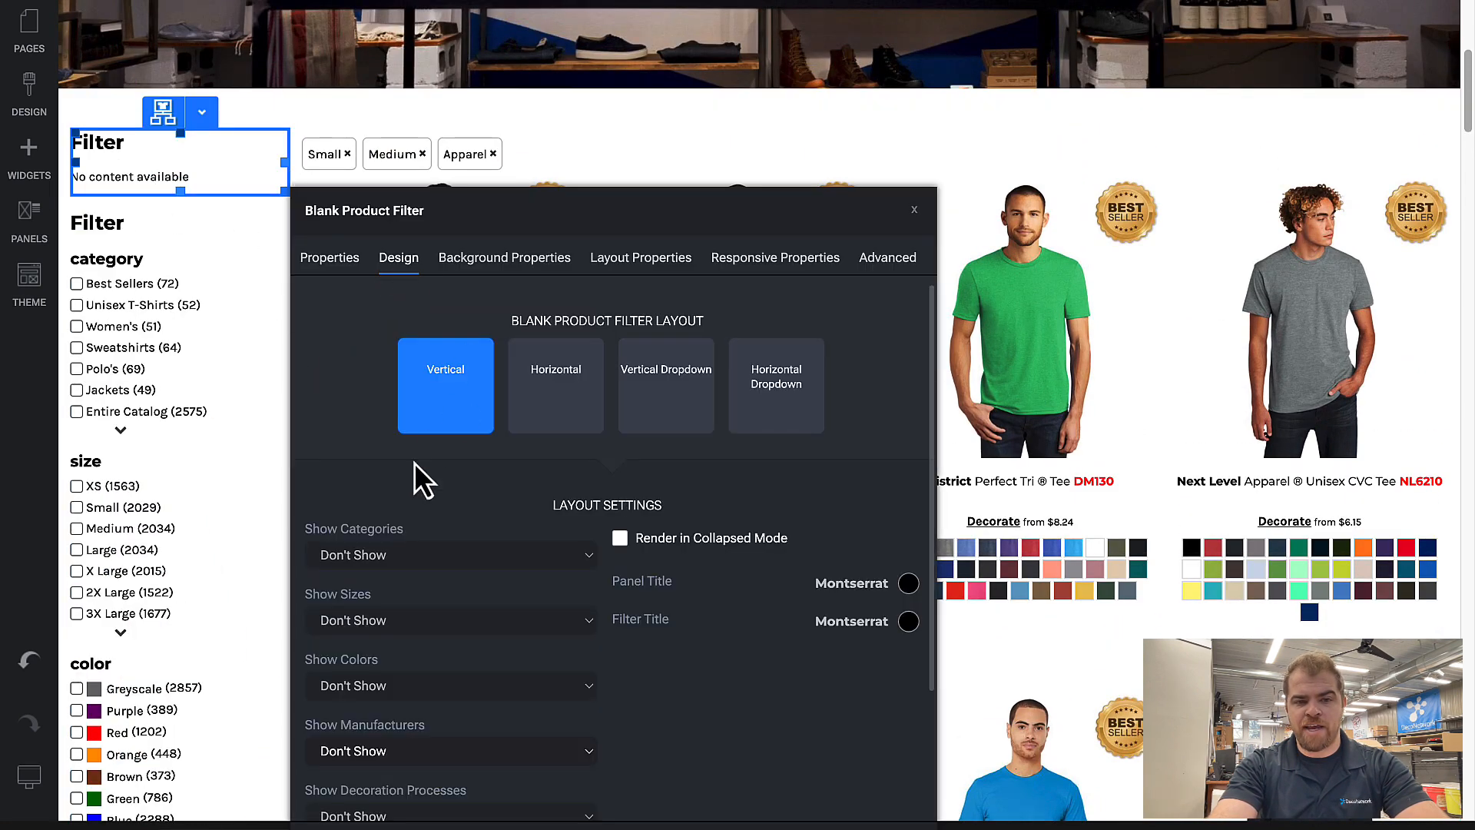
{"action": "scroll", "coordinate": [413, 462], "scroll_direction": "down", "scroll_amount": 2}
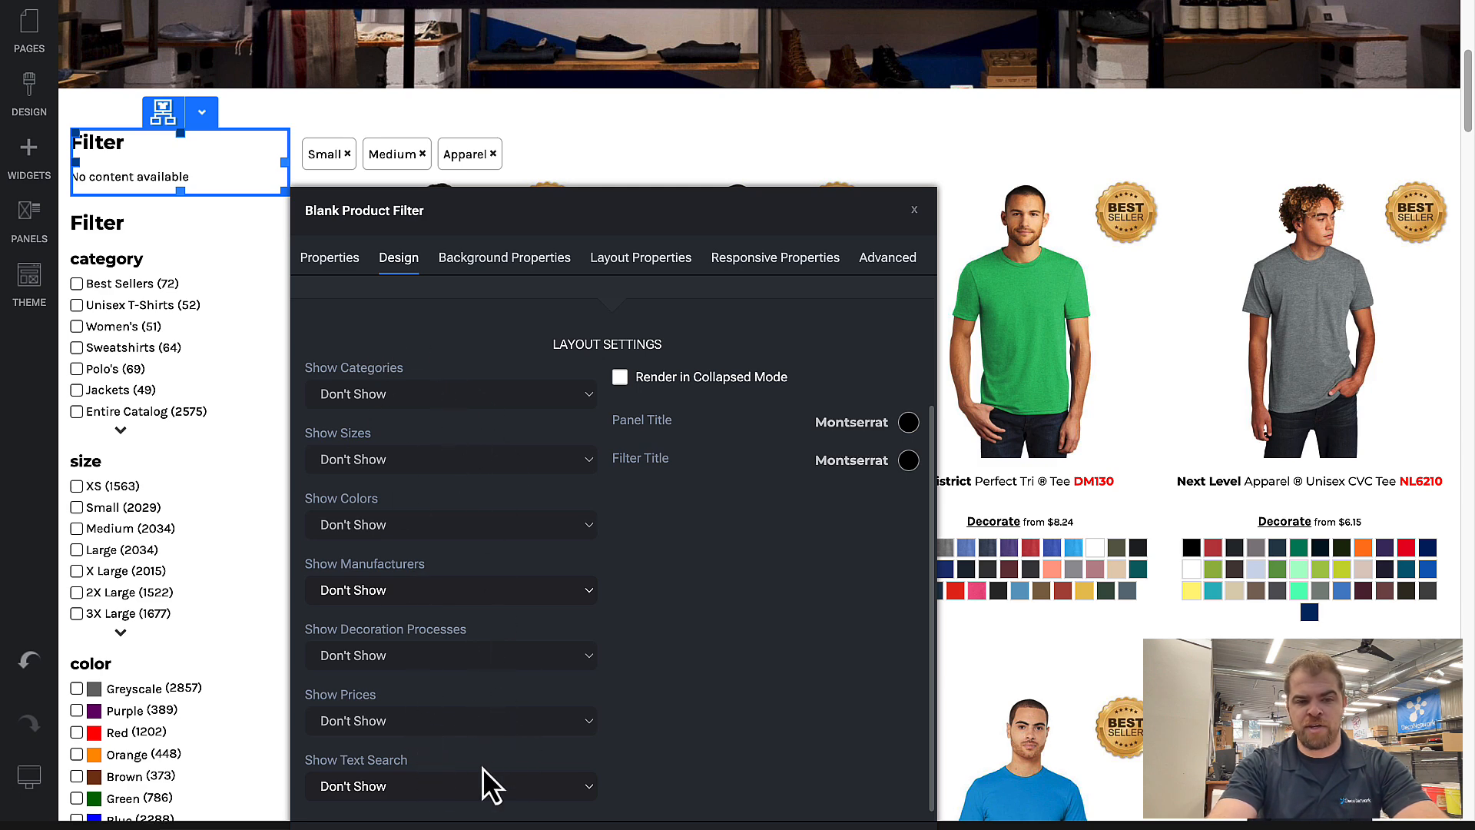
{"action": "left_click", "coordinate": [466, 784]}
{"action": "left_click", "coordinate": [461, 810]}
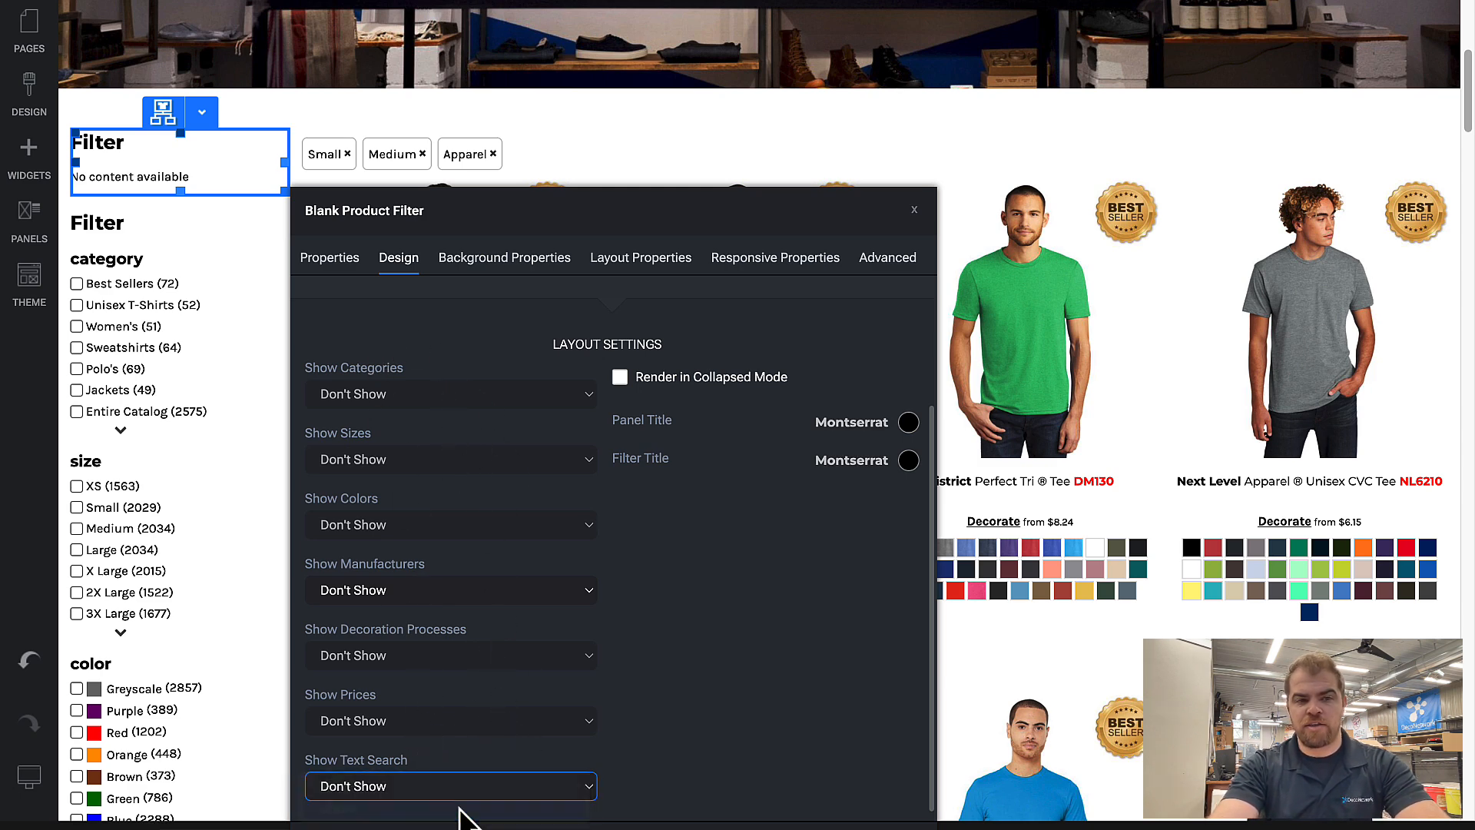
Step: Set the text search's filter title to "Search" and confirm the filter's settings
{"action": "left_click", "coordinate": [584, 778]}
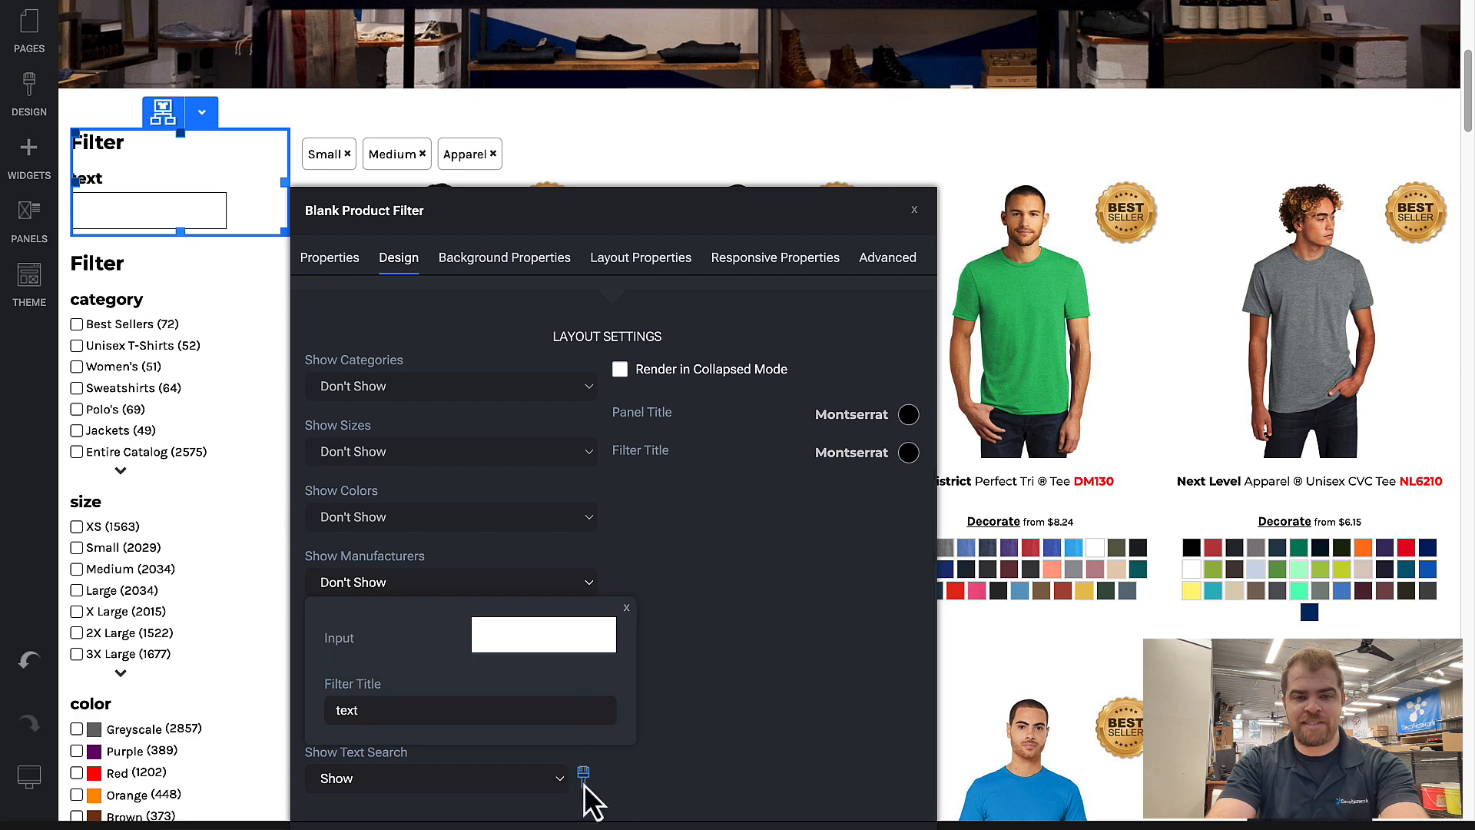
{"action": "left_click", "coordinate": [442, 706]}
{"action": "type", "text": "Search"}
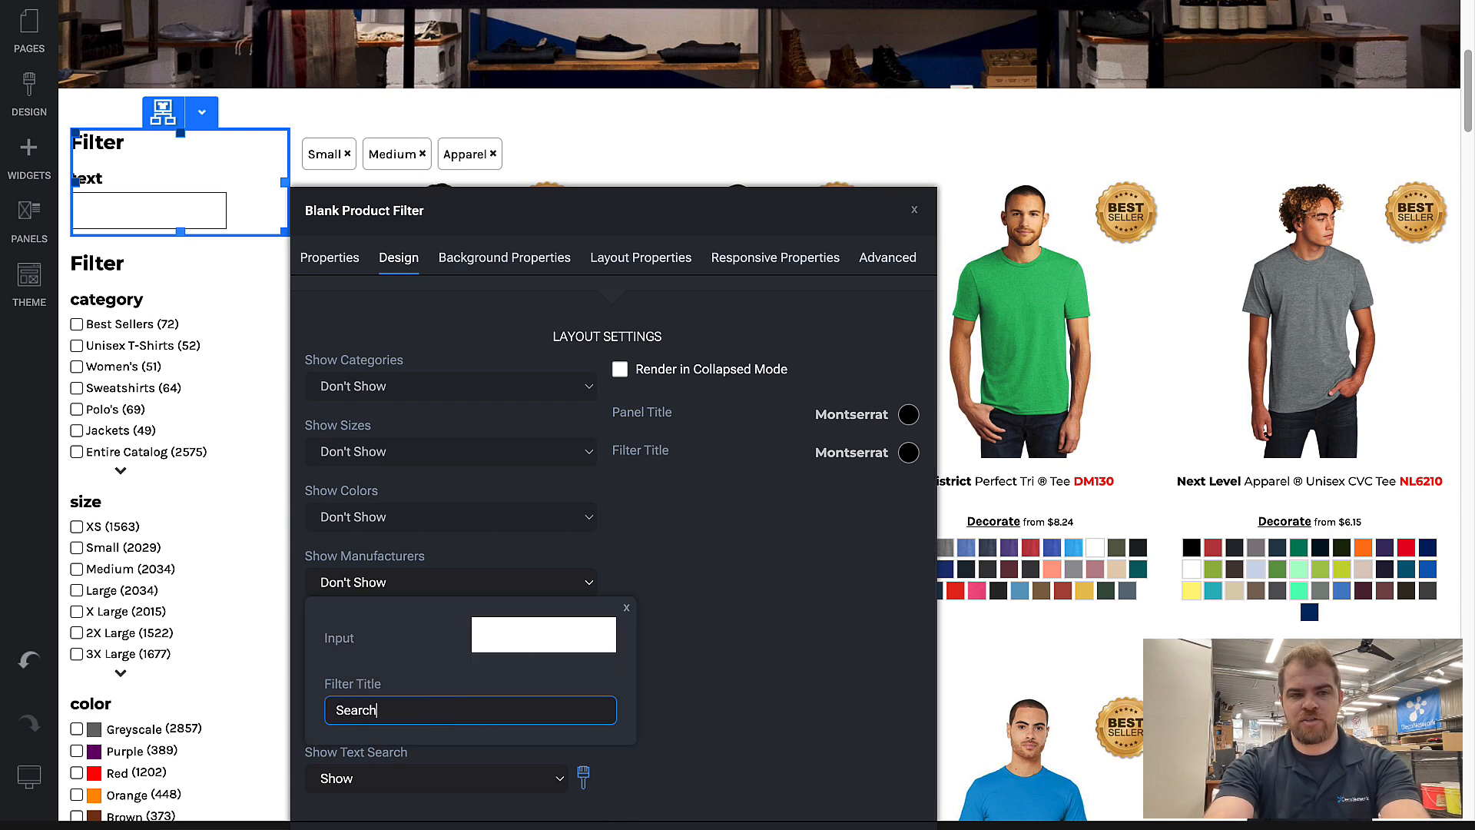
{"action": "key", "text": "Return"}
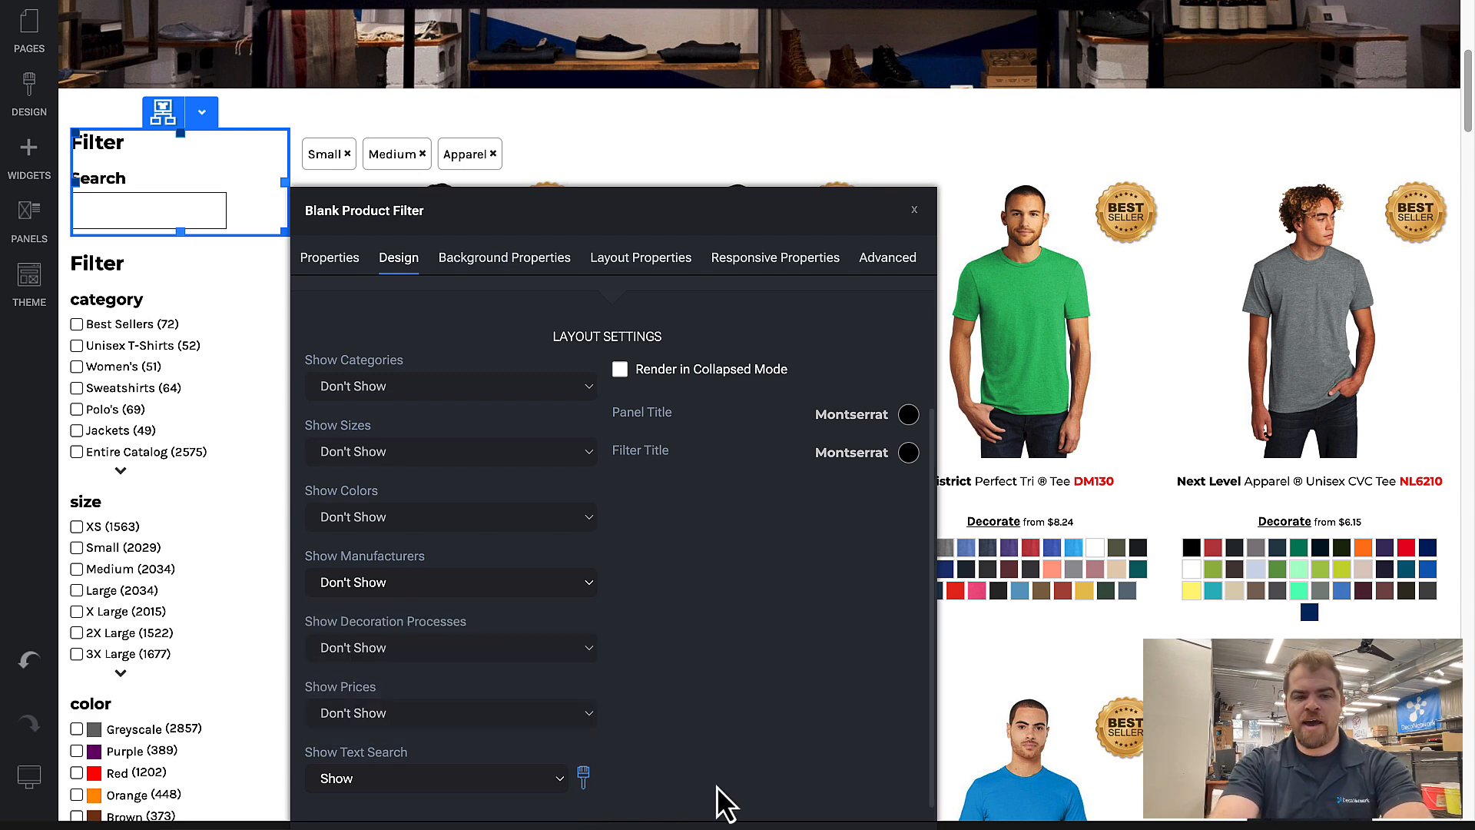
{"action": "left_click", "coordinate": [676, 827]}
Step: Set Show Prices to Don't Show in the design settings of the category filter and confirm
{"action": "left_click", "coordinate": [167, 221]}
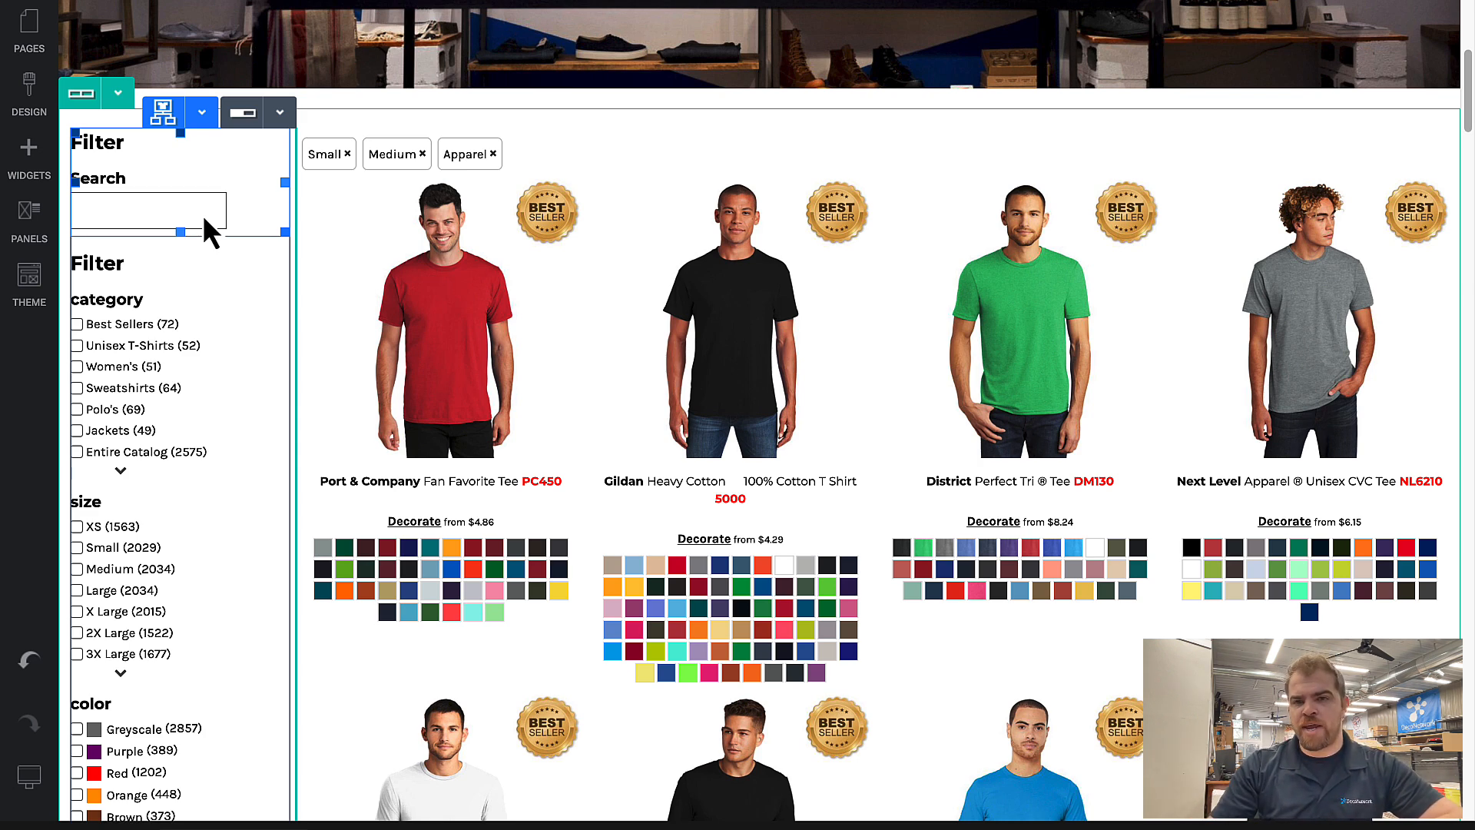
{"action": "double_click", "coordinate": [229, 373]}
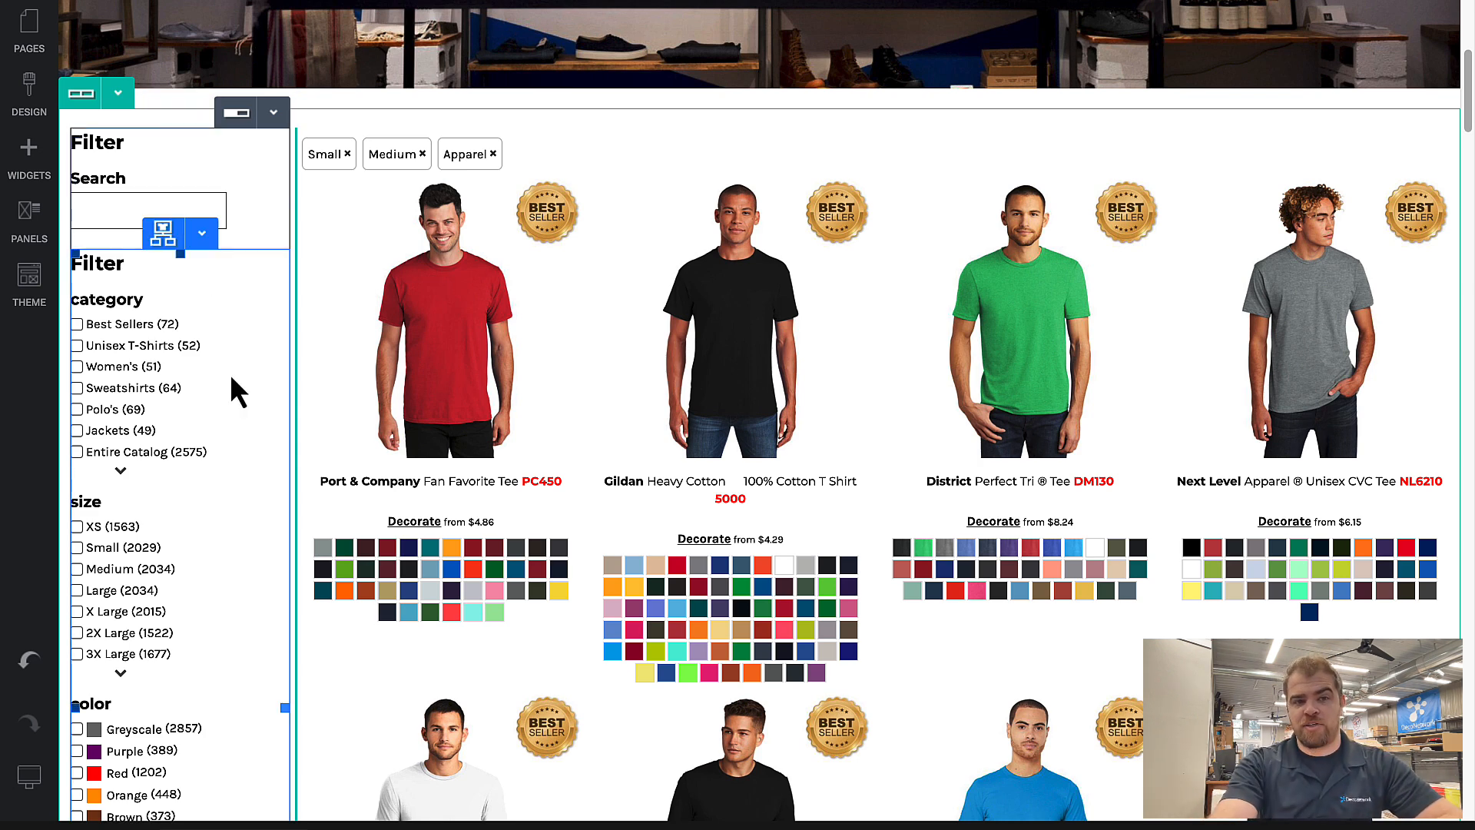
{"action": "left_click", "coordinate": [173, 120]}
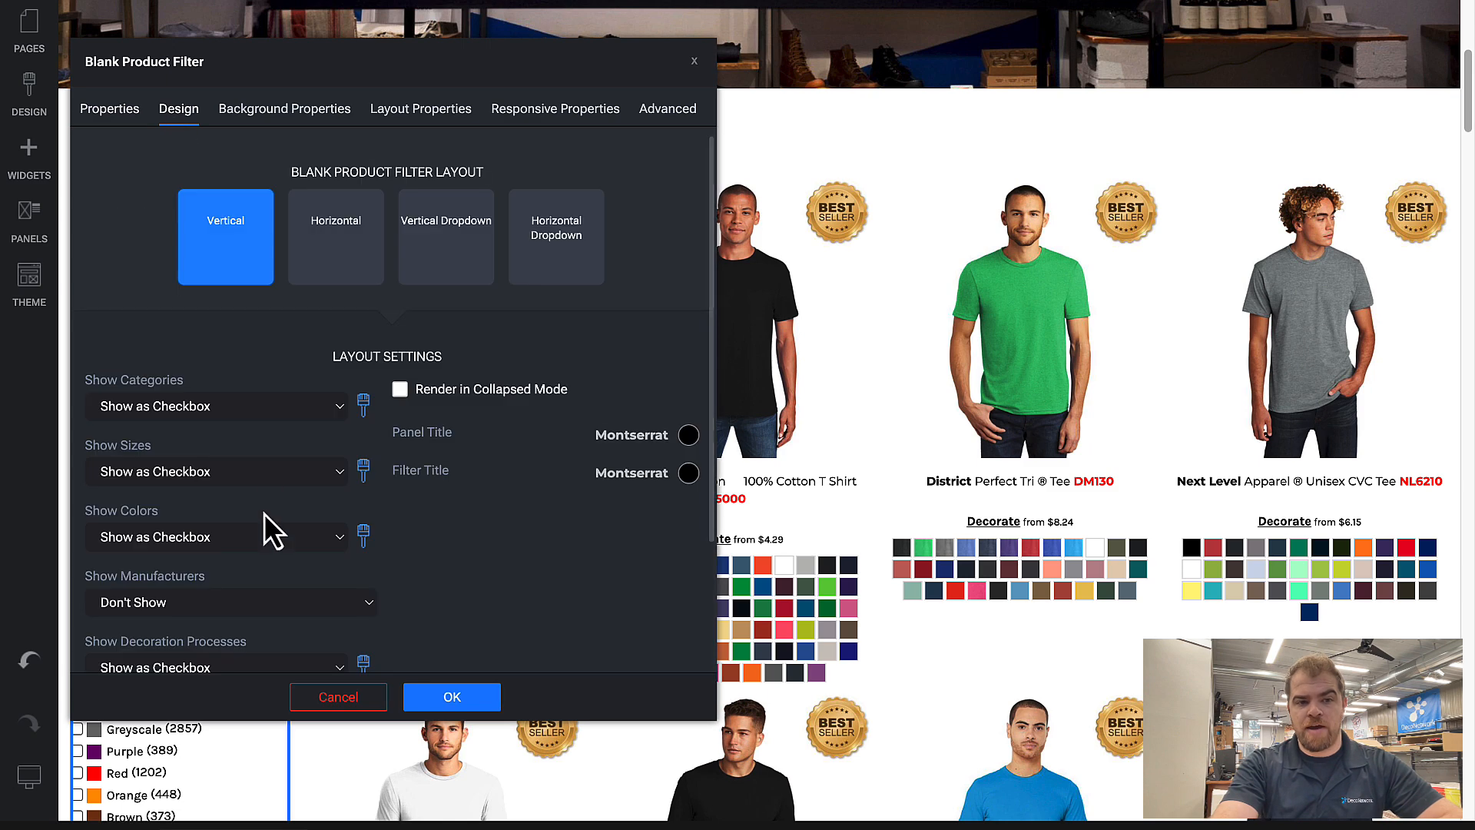
{"action": "left_click", "coordinate": [218, 576]}
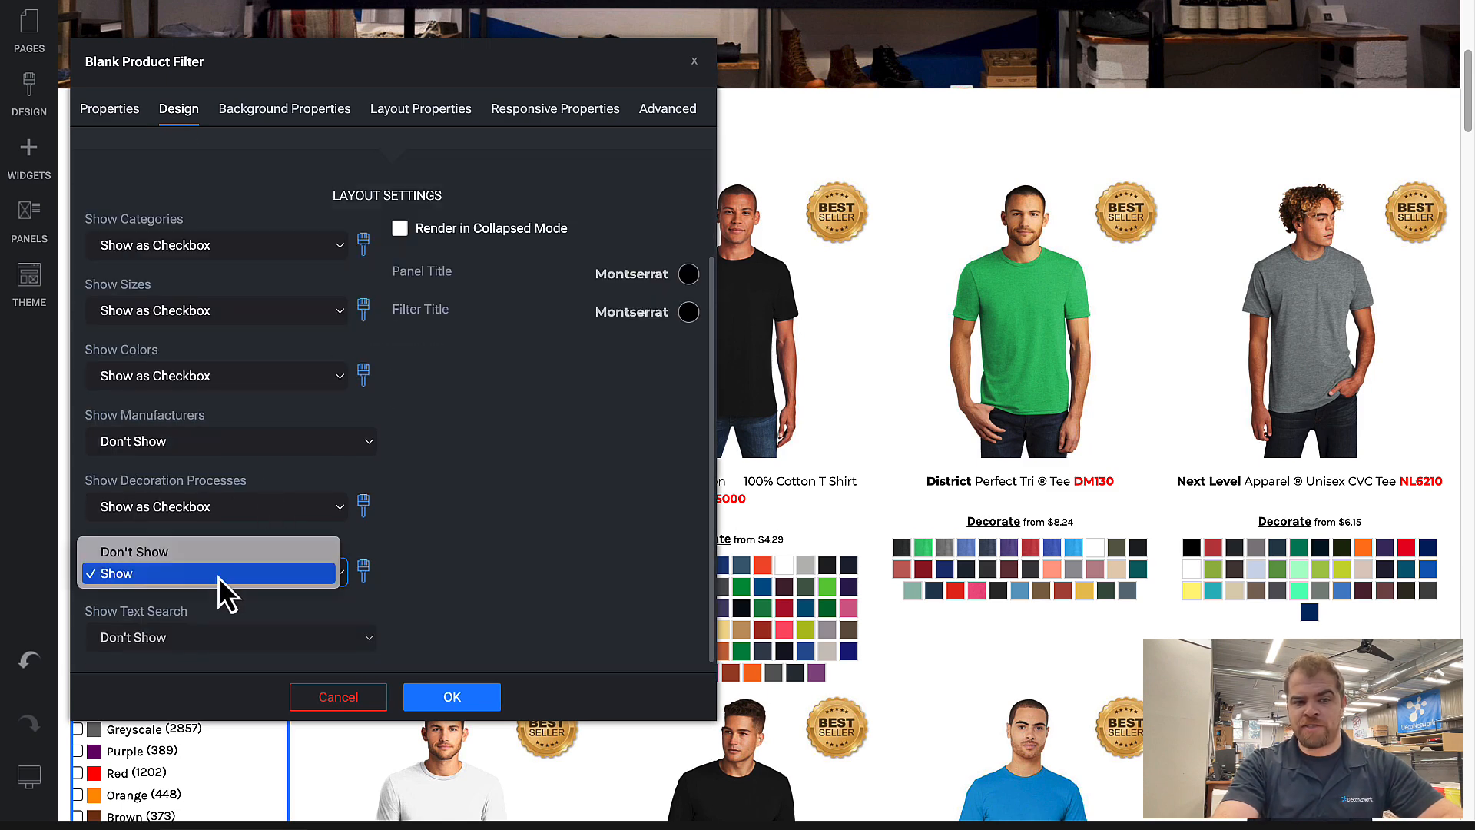
{"action": "left_click", "coordinate": [211, 556]}
{"action": "left_click", "coordinate": [453, 695]}
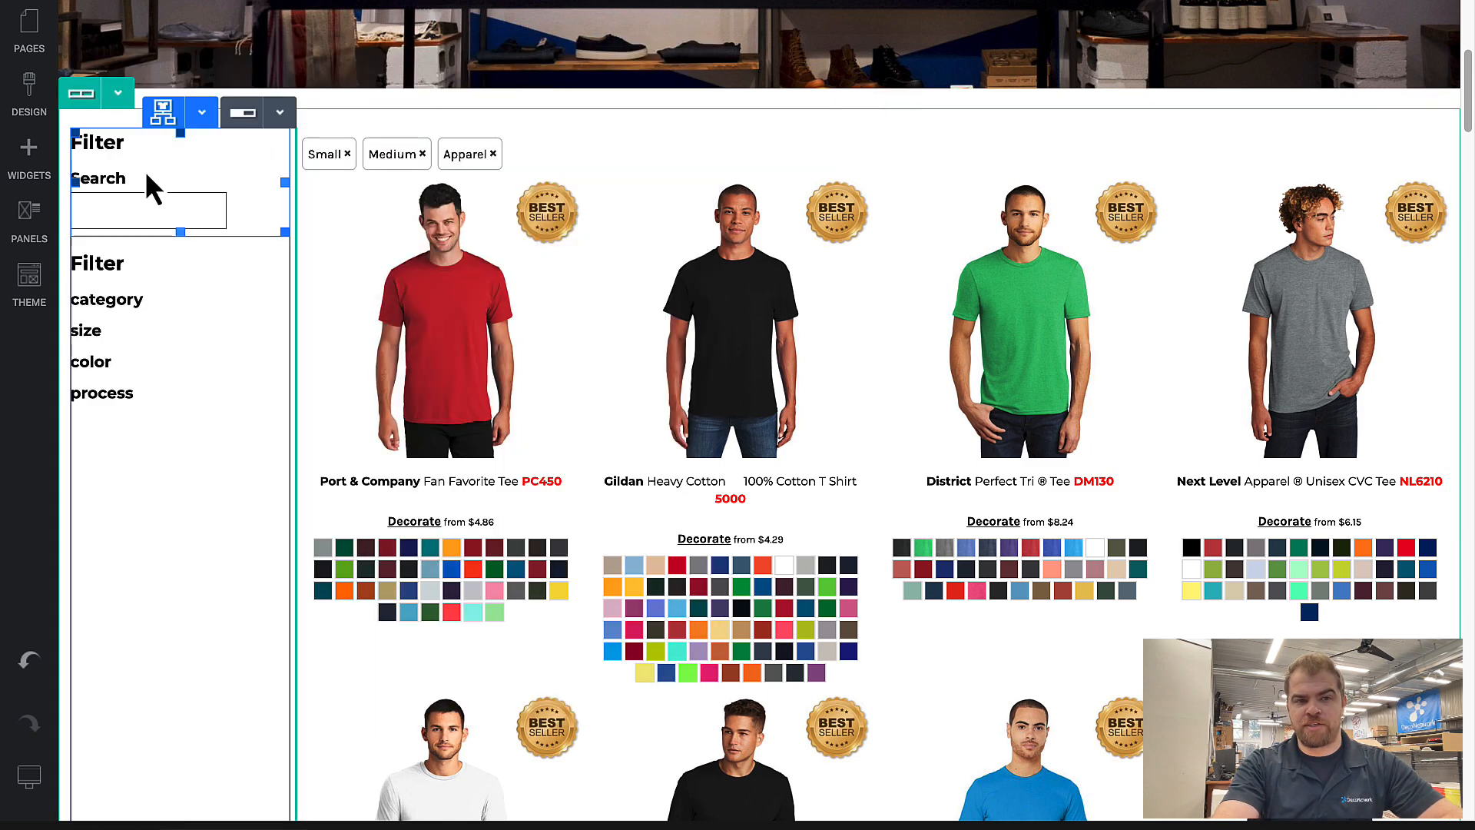
Step: Clone the search filter and set Show Prices to Show in the copy's design settings
{"action": "left_click", "coordinate": [201, 114]}
{"action": "left_click", "coordinate": [204, 286]}
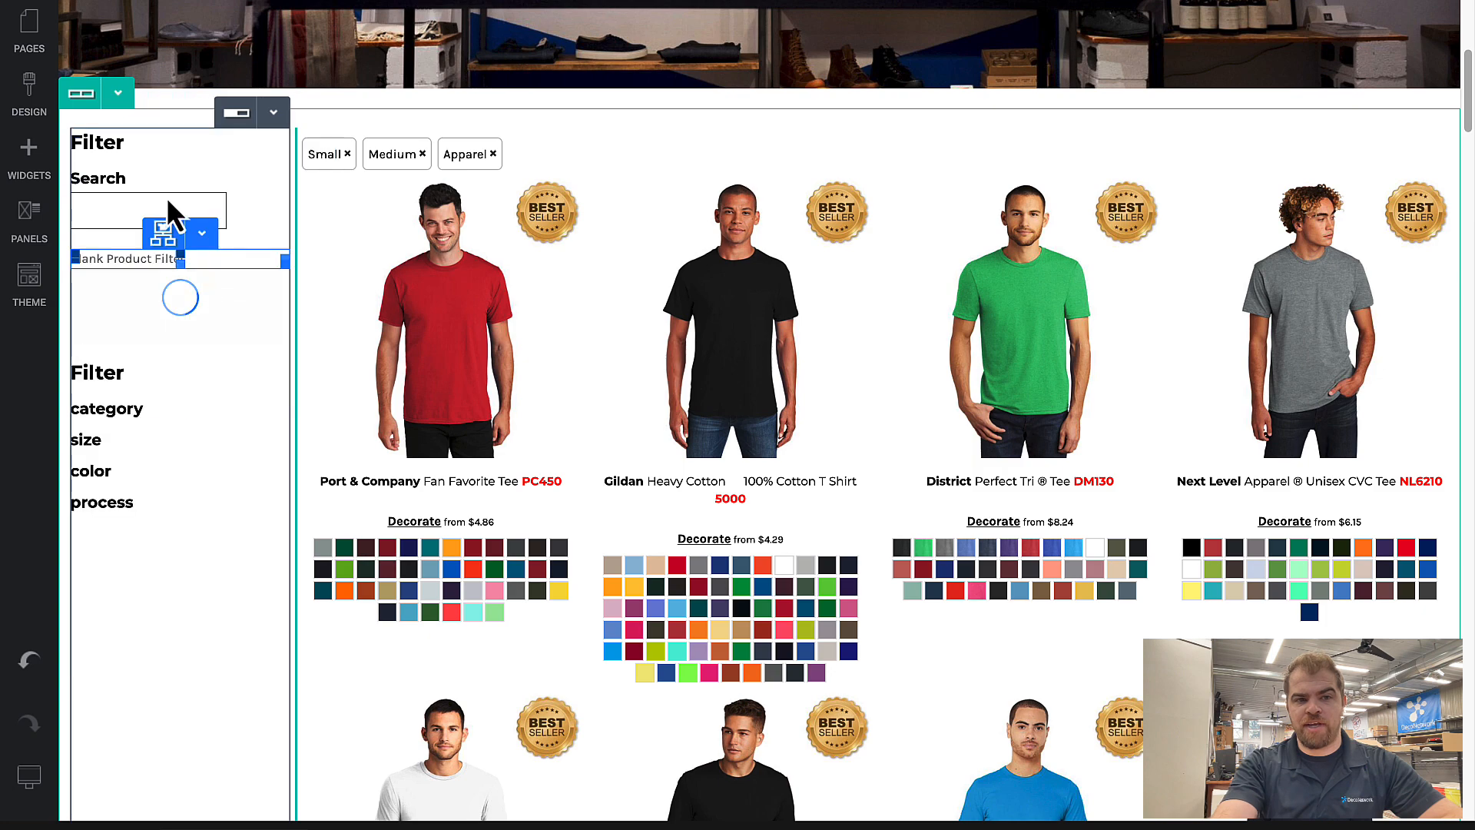
{"action": "double_click", "coordinate": [173, 272]}
{"action": "left_click", "coordinate": [178, 110]}
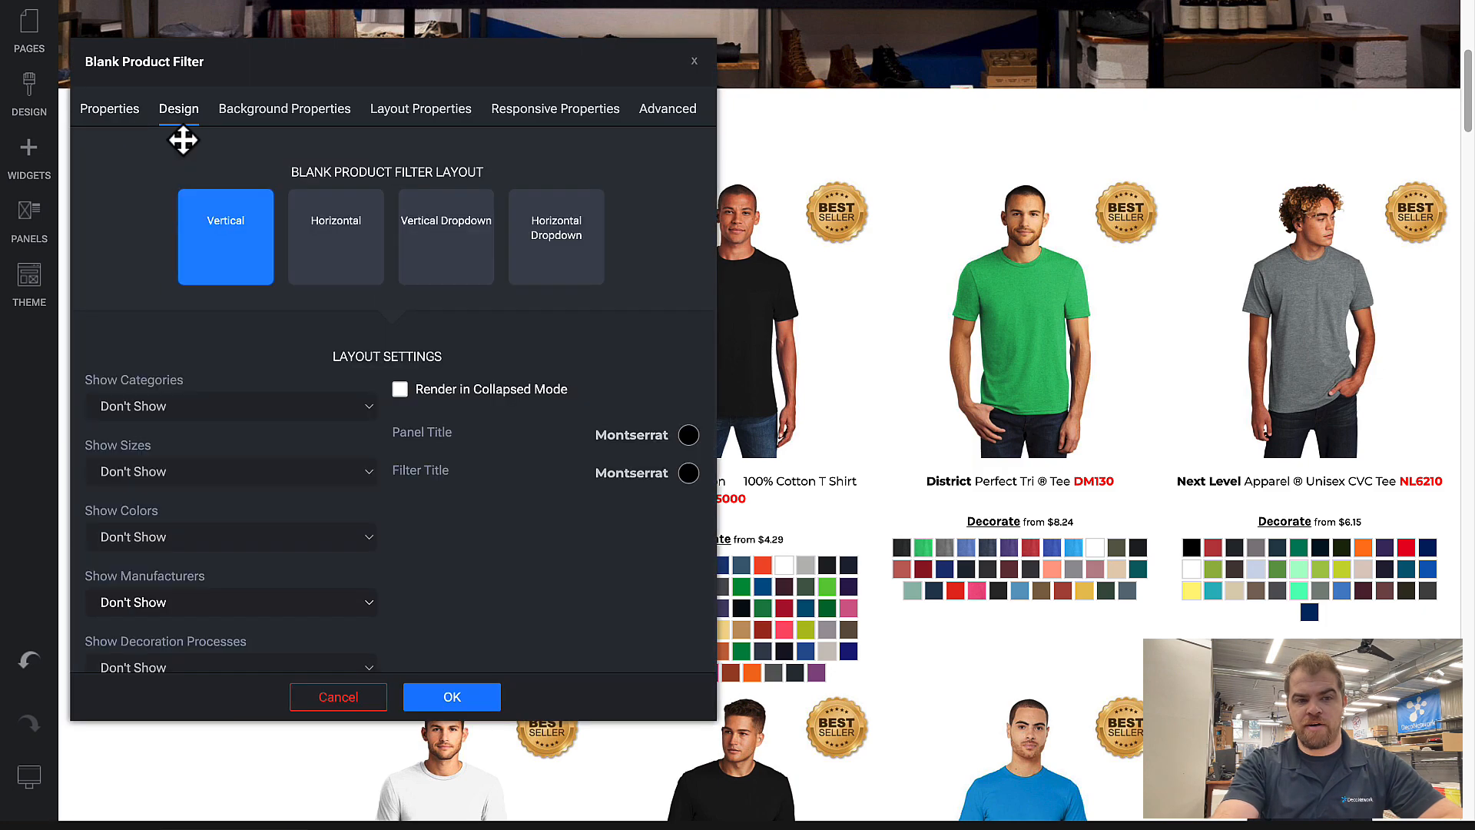
{"action": "scroll", "coordinate": [251, 402], "scroll_direction": "down", "scroll_amount": 2}
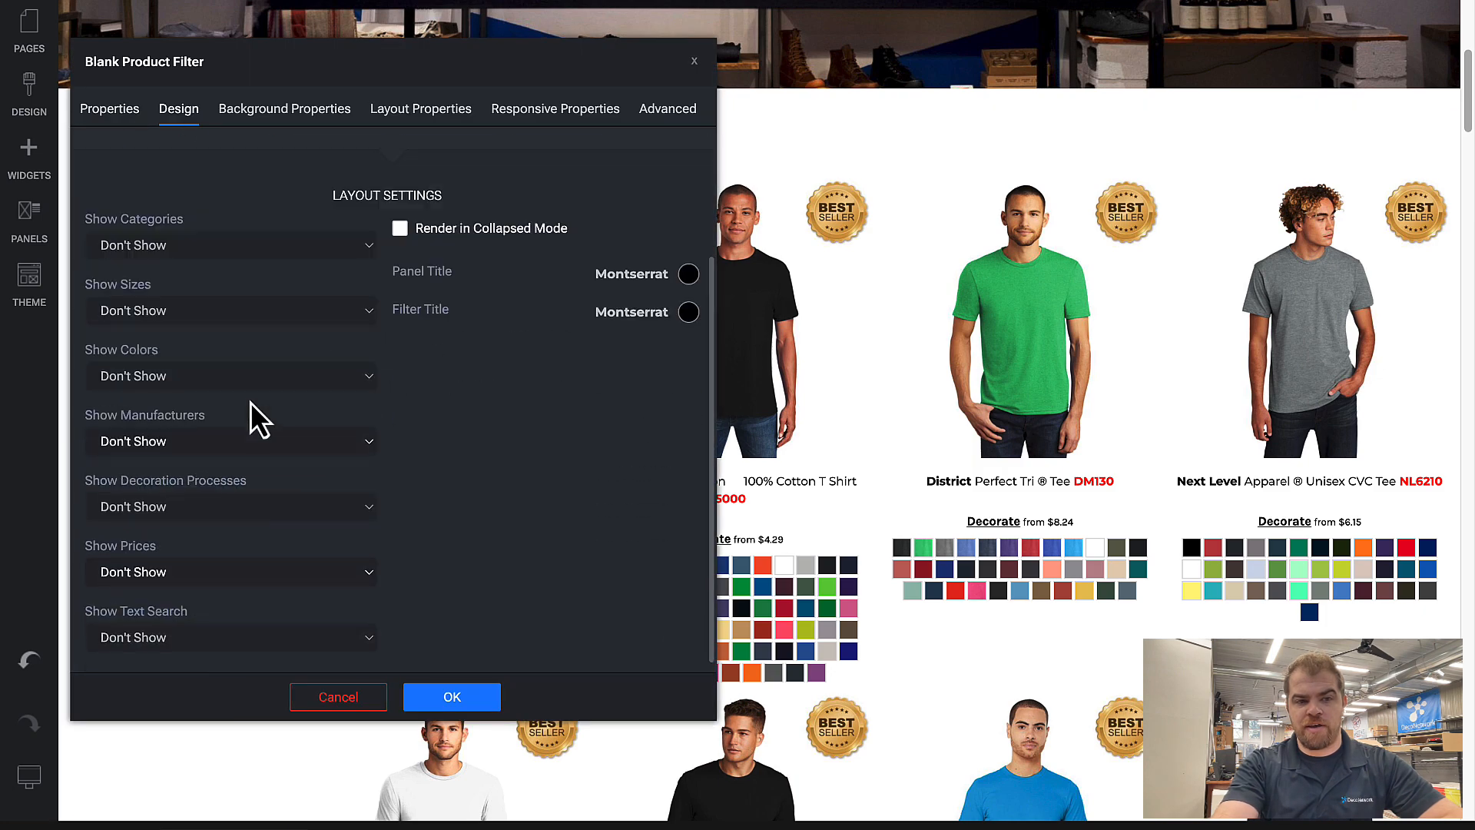
{"action": "left_click", "coordinate": [192, 578]}
{"action": "left_click", "coordinate": [193, 595]}
{"action": "left_click", "coordinate": [496, 698]}
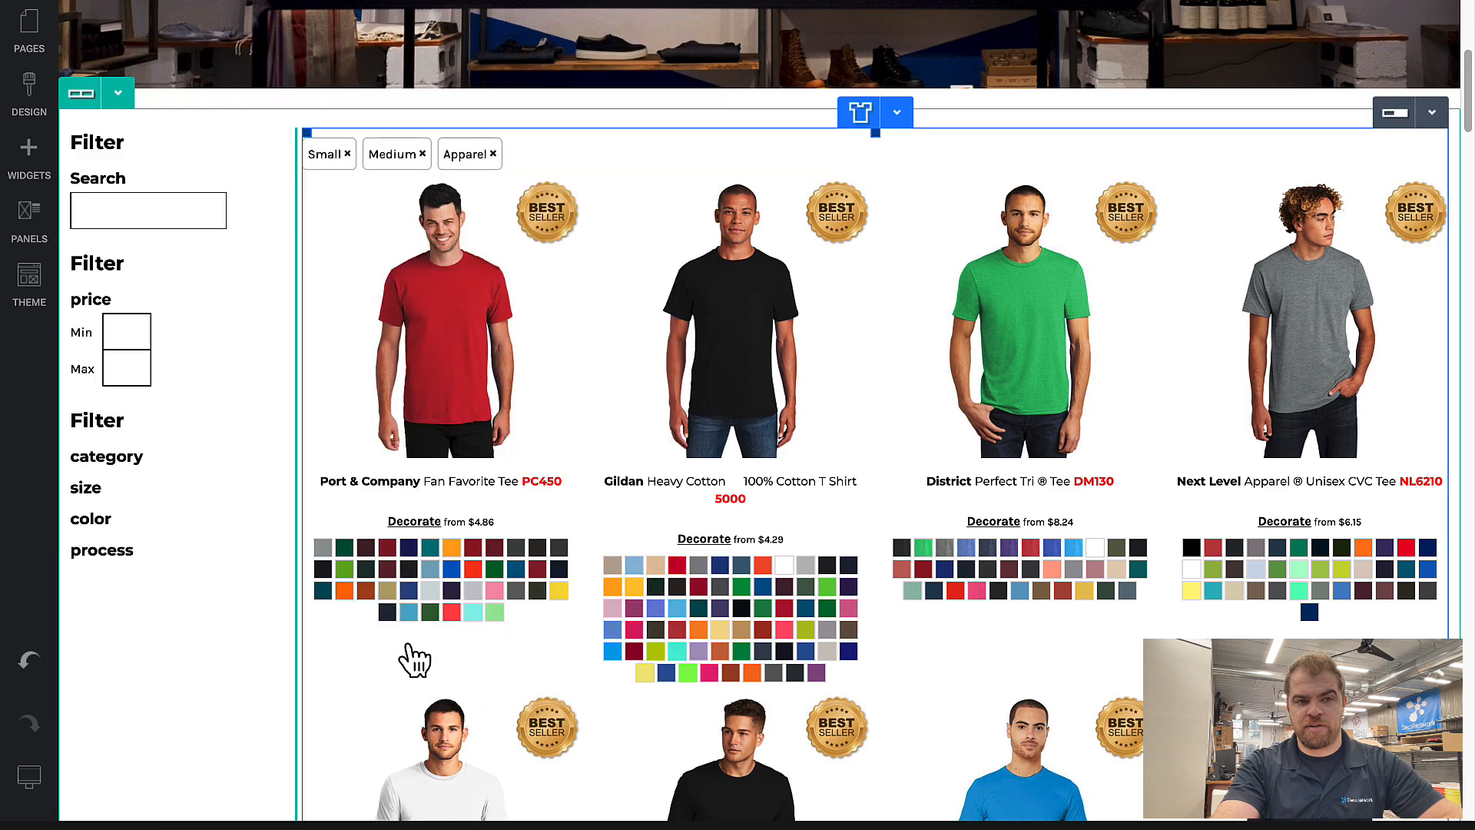
Step: Clone the search filter again and open the new copy's design settings
{"action": "left_click", "coordinate": [202, 115]}
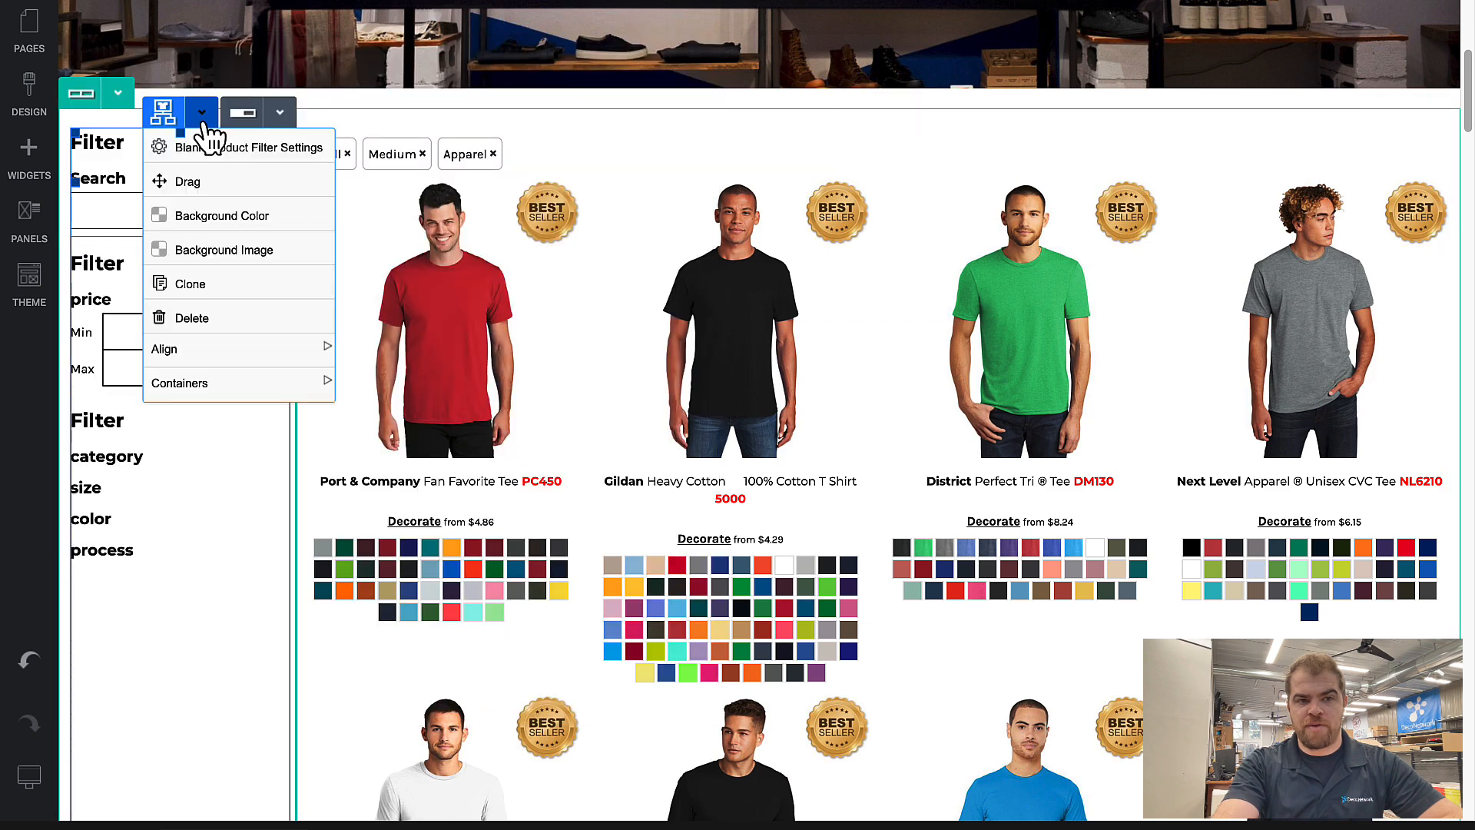
{"action": "left_click", "coordinate": [216, 286]}
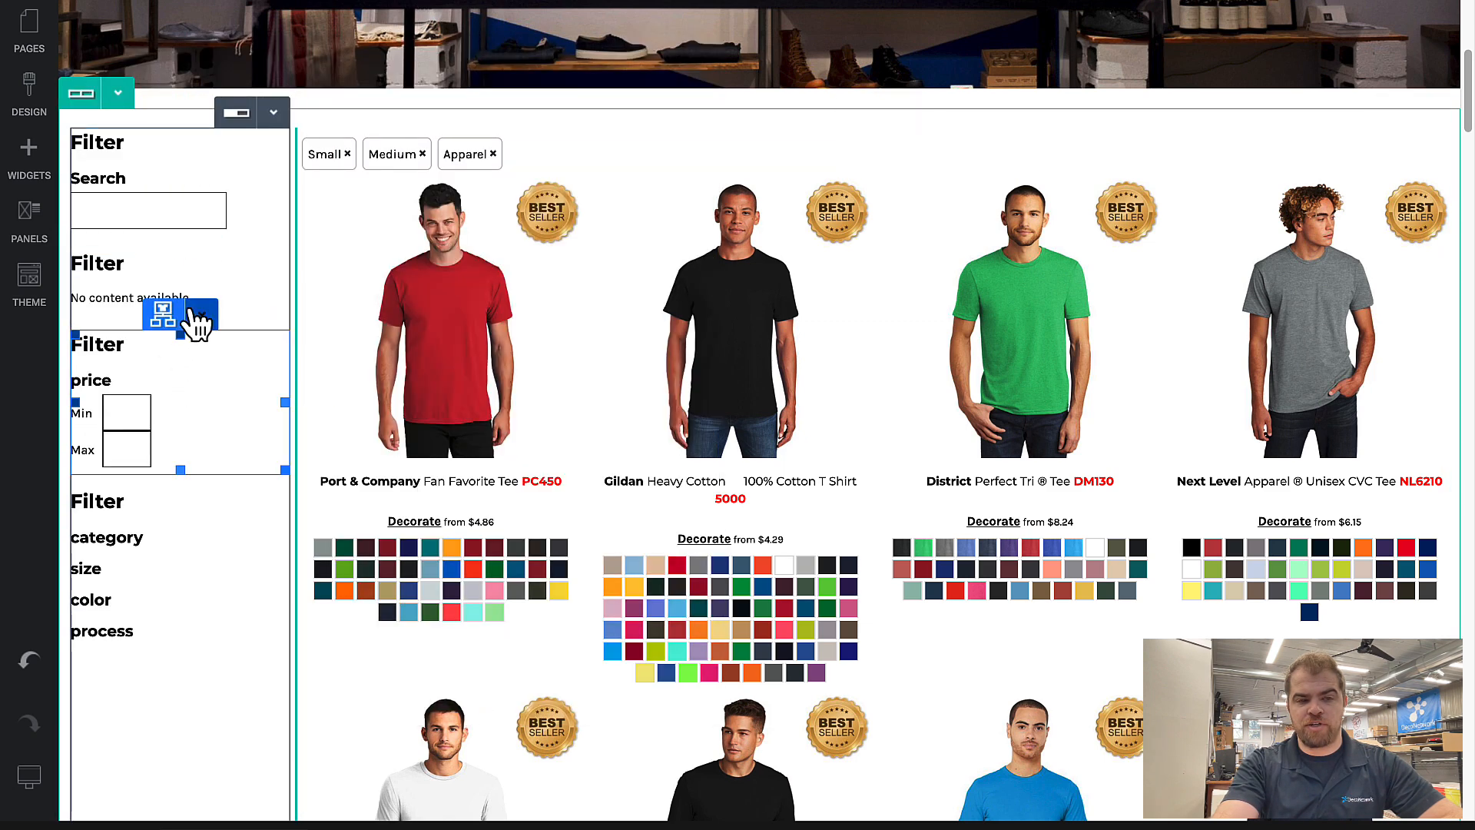
{"action": "left_click", "coordinate": [202, 313]}
{"action": "left_click", "coordinate": [192, 275]}
{"action": "left_click", "coordinate": [185, 120]}
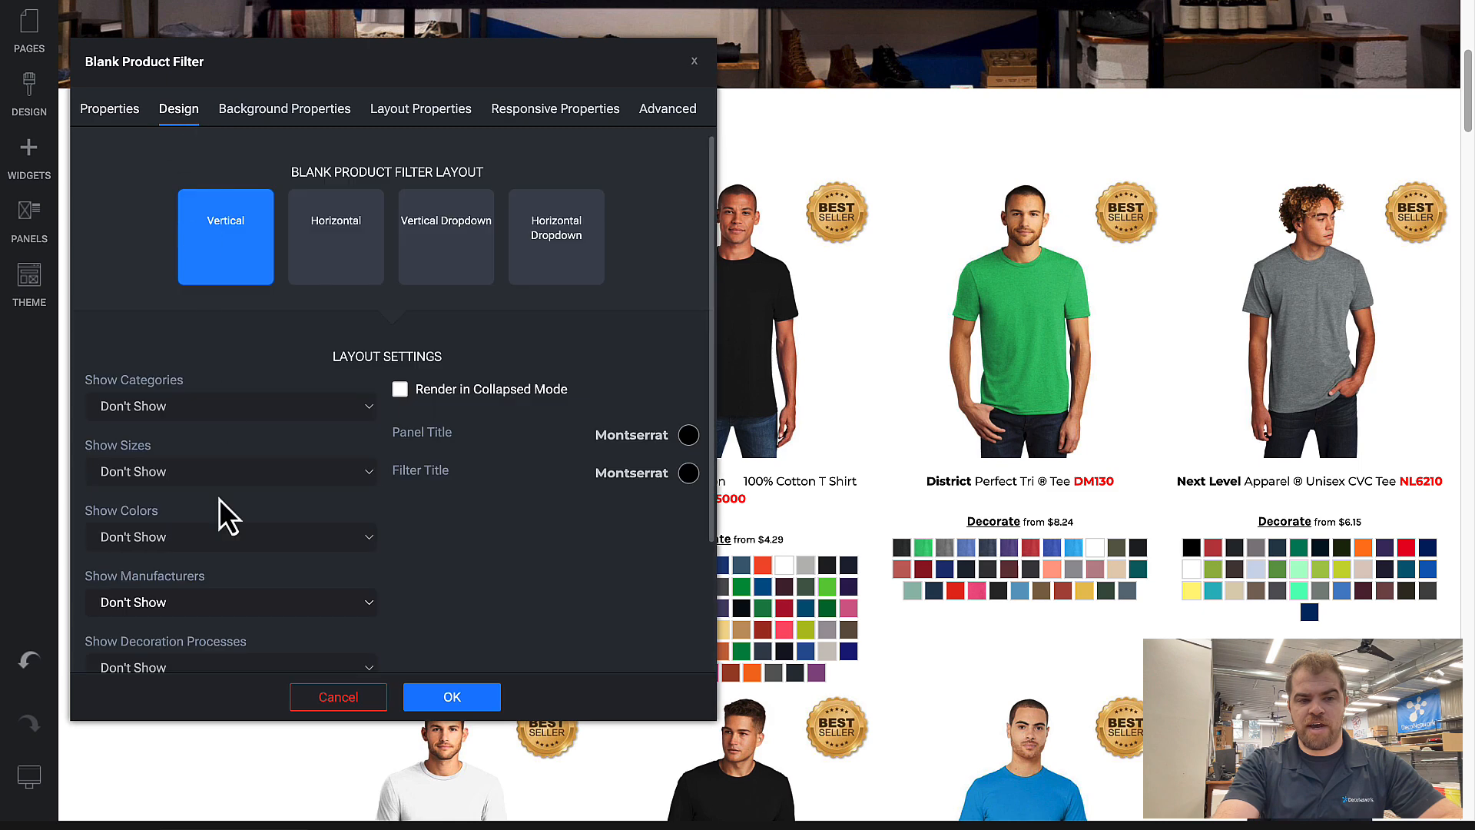
Step: Set Show Manufacturers to Show as Checkbox in the new filter and save the page
{"action": "scroll", "coordinate": [219, 500], "scroll_direction": "down", "scroll_amount": 3}
{"action": "left_click", "coordinate": [209, 442]}
{"action": "key", "text": "Up"}
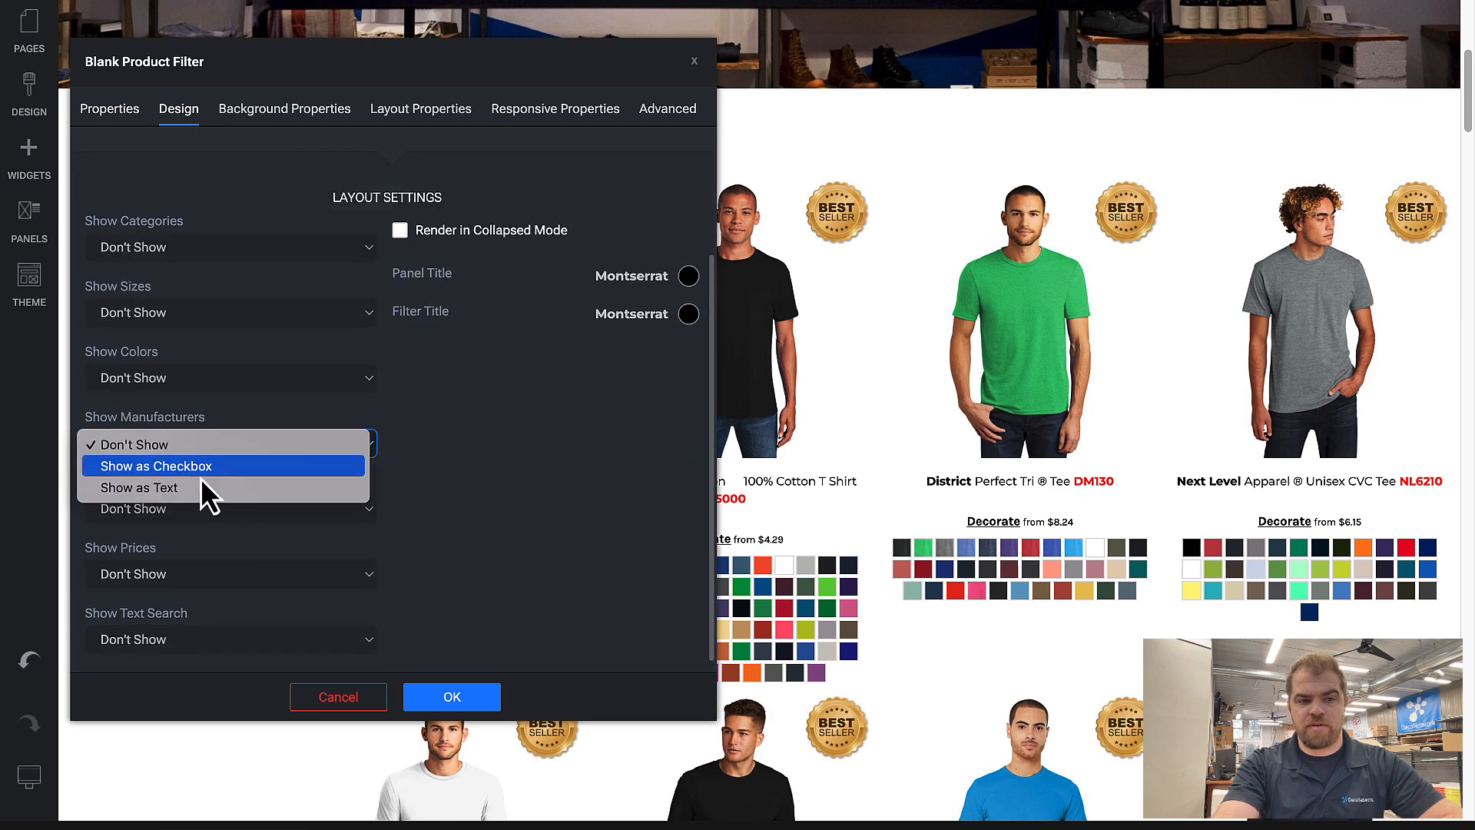
{"action": "key", "text": "Return"}
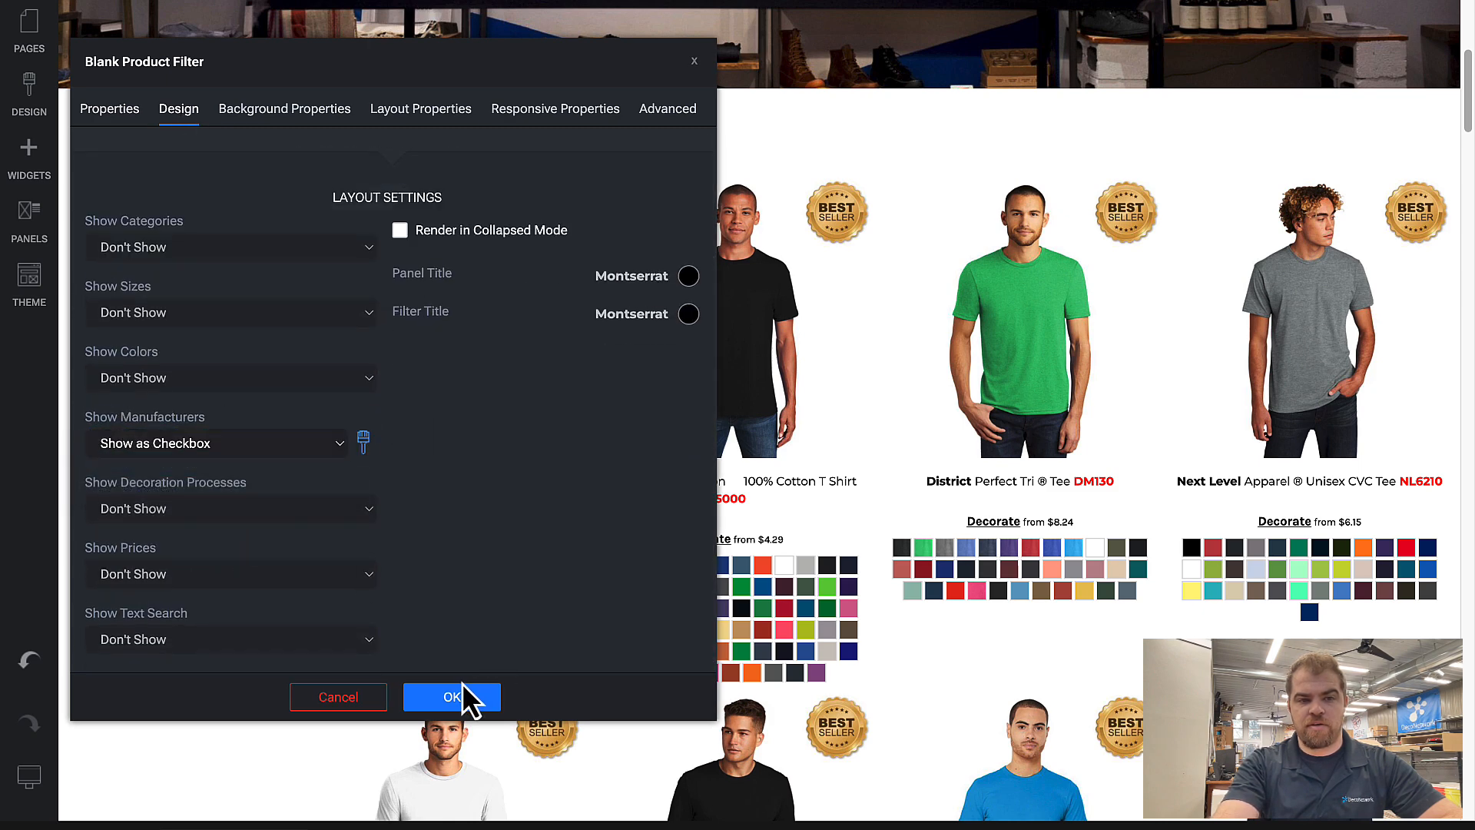
{"action": "left_click", "coordinate": [459, 697]}
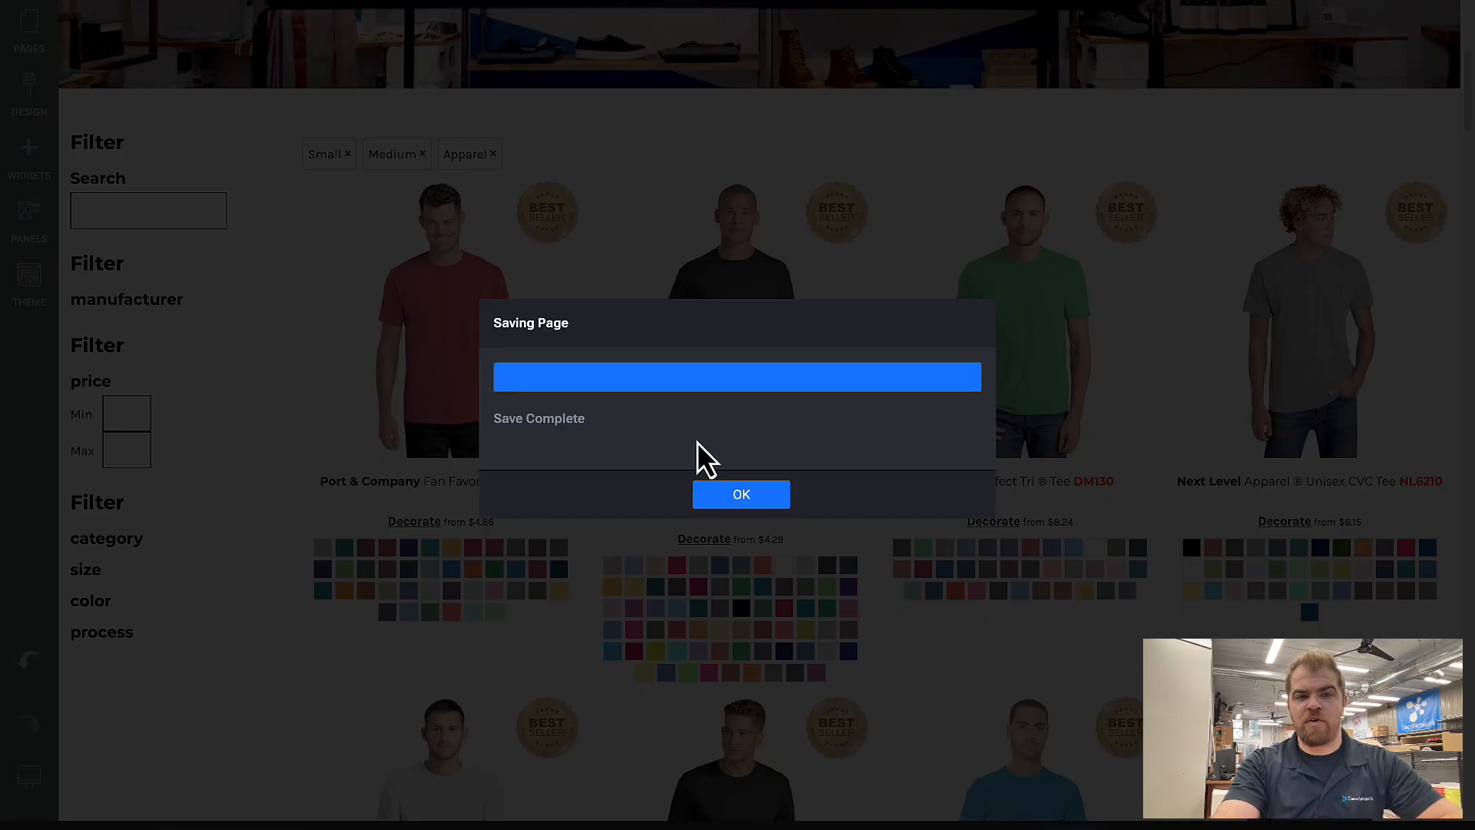
{"action": "left_click", "coordinate": [736, 496]}
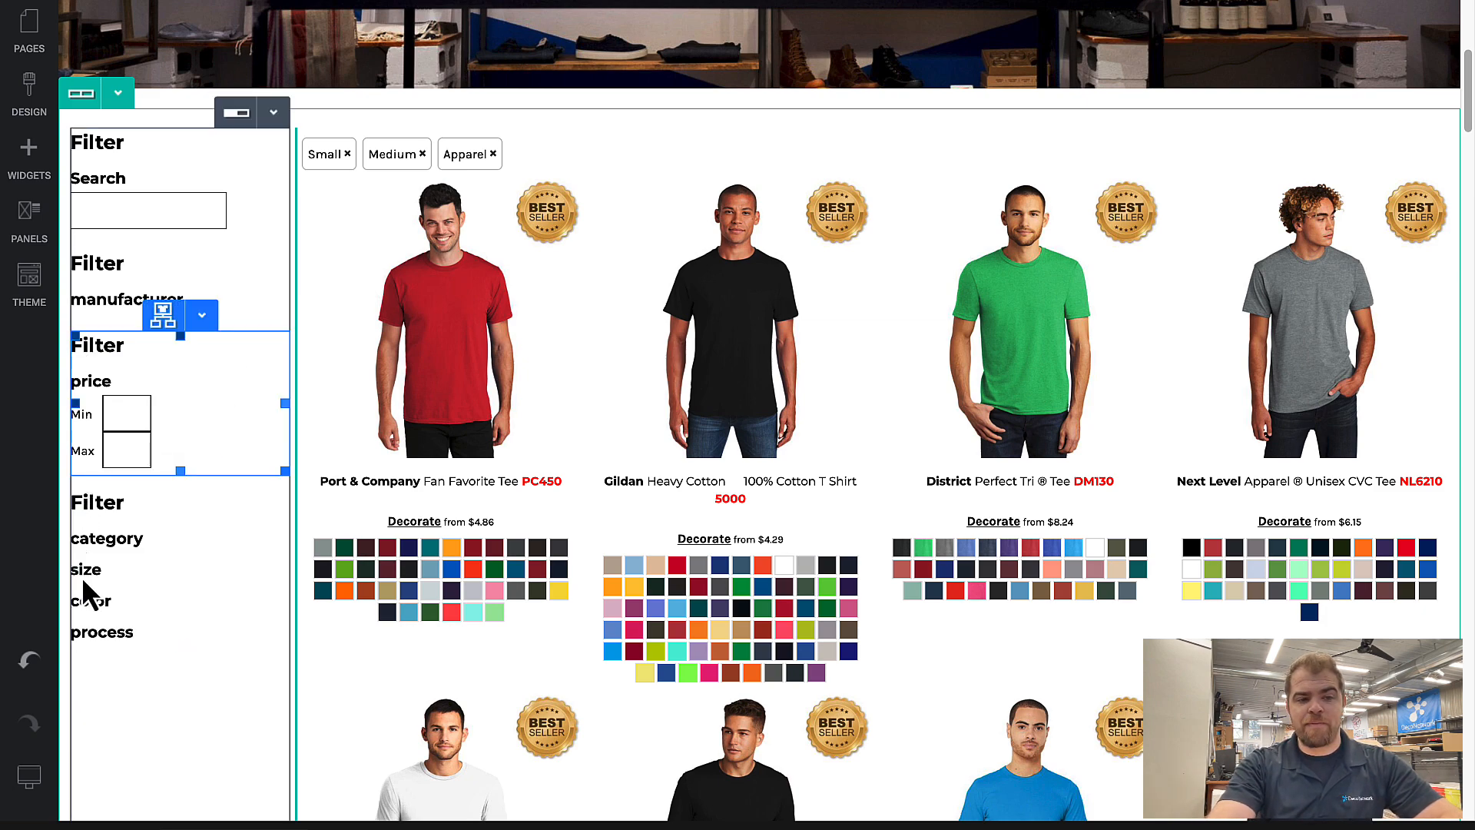
Step: Preview the filter column in the smaller desktop view and the tablet view
{"action": "mouse_move", "coordinate": [35, 779]}
{"action": "left_click", "coordinate": [154, 777]}
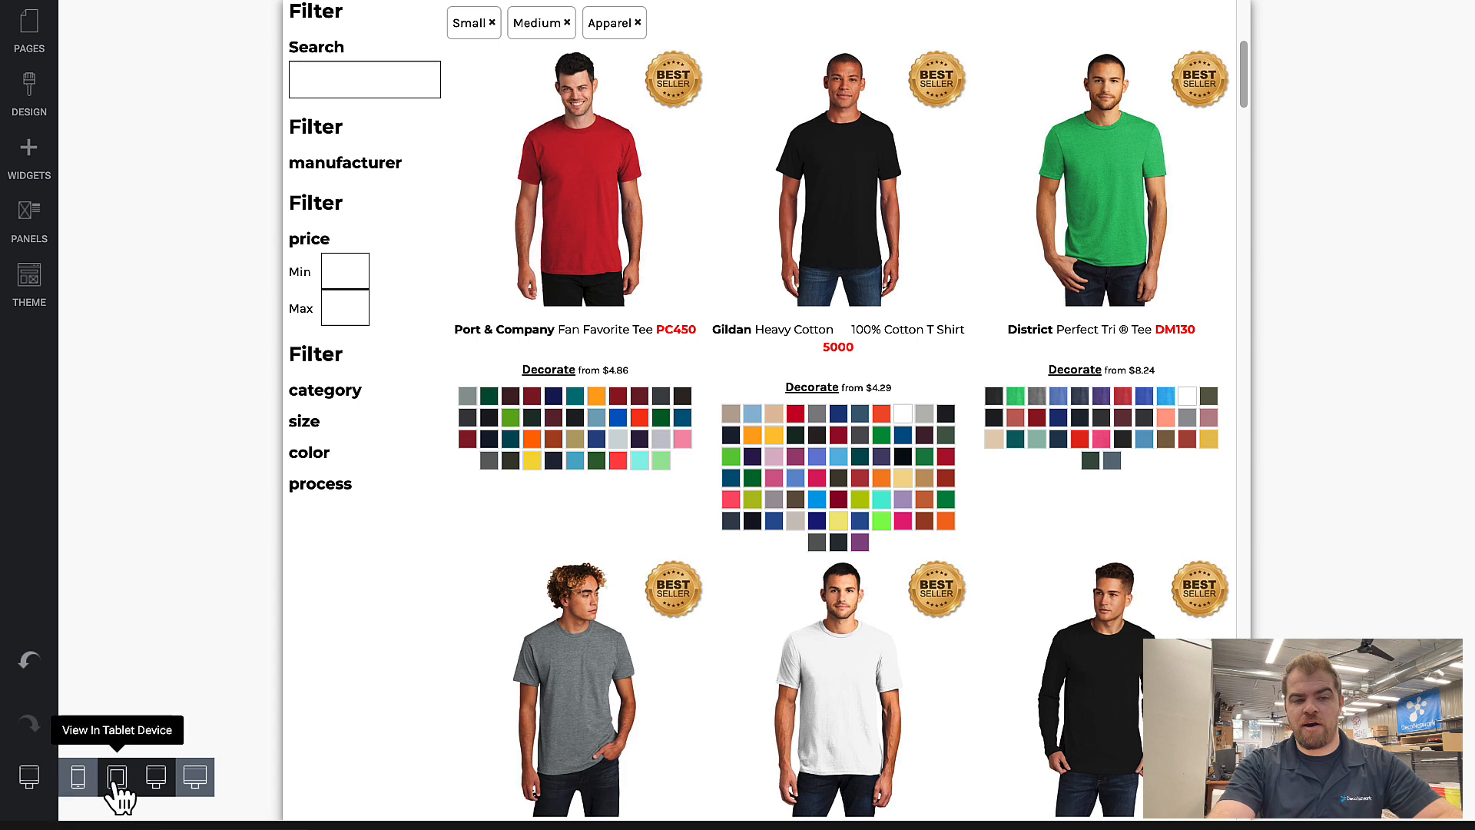
{"action": "left_click", "coordinate": [117, 780]}
{"action": "scroll", "coordinate": [399, 276], "scroll_direction": "up", "scroll_amount": 3}
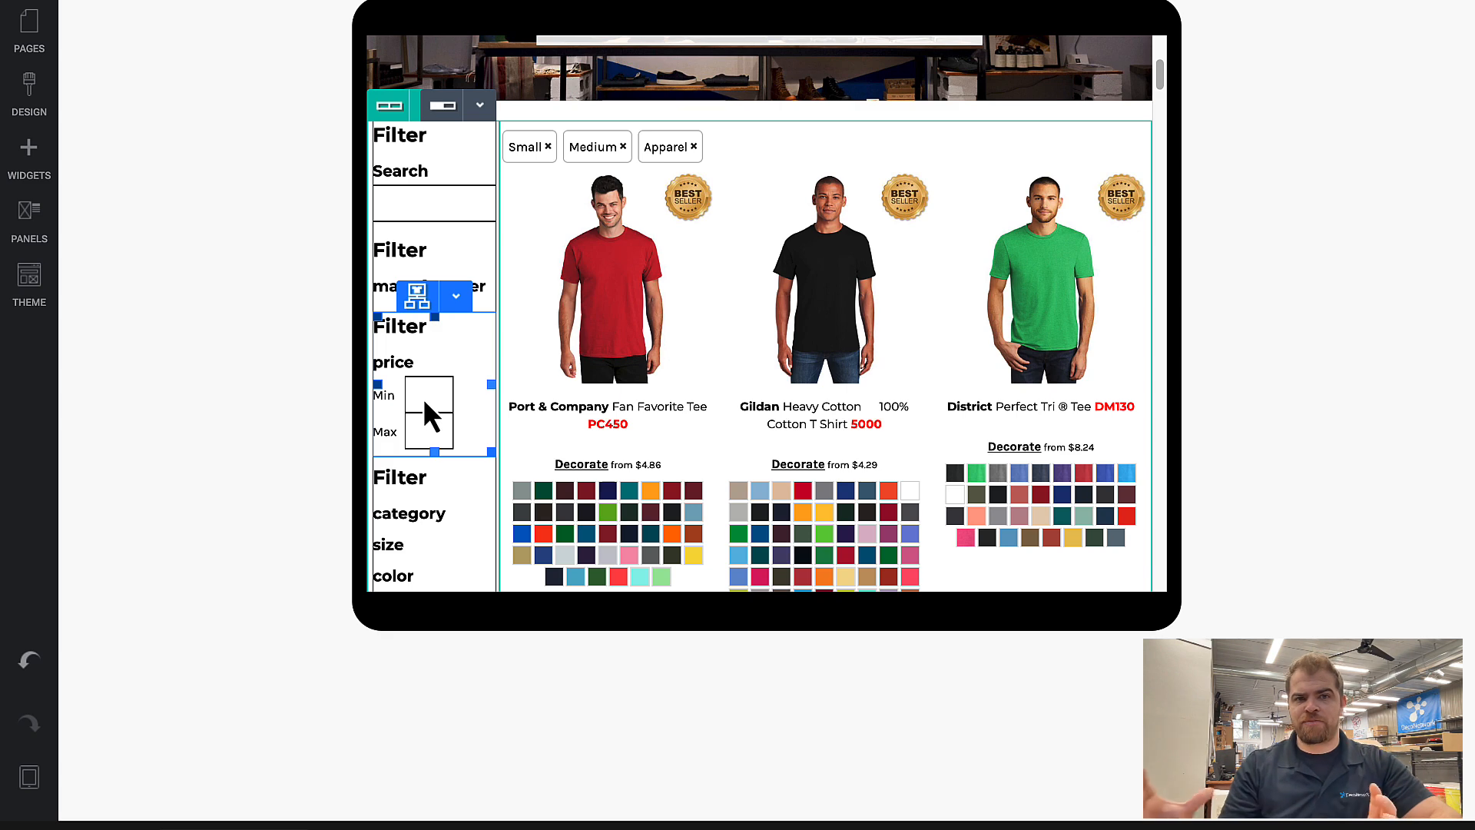
Step: Switch to the mobile view and check how the filters stack above the product listing
{"action": "mouse_move", "coordinate": [31, 778]}
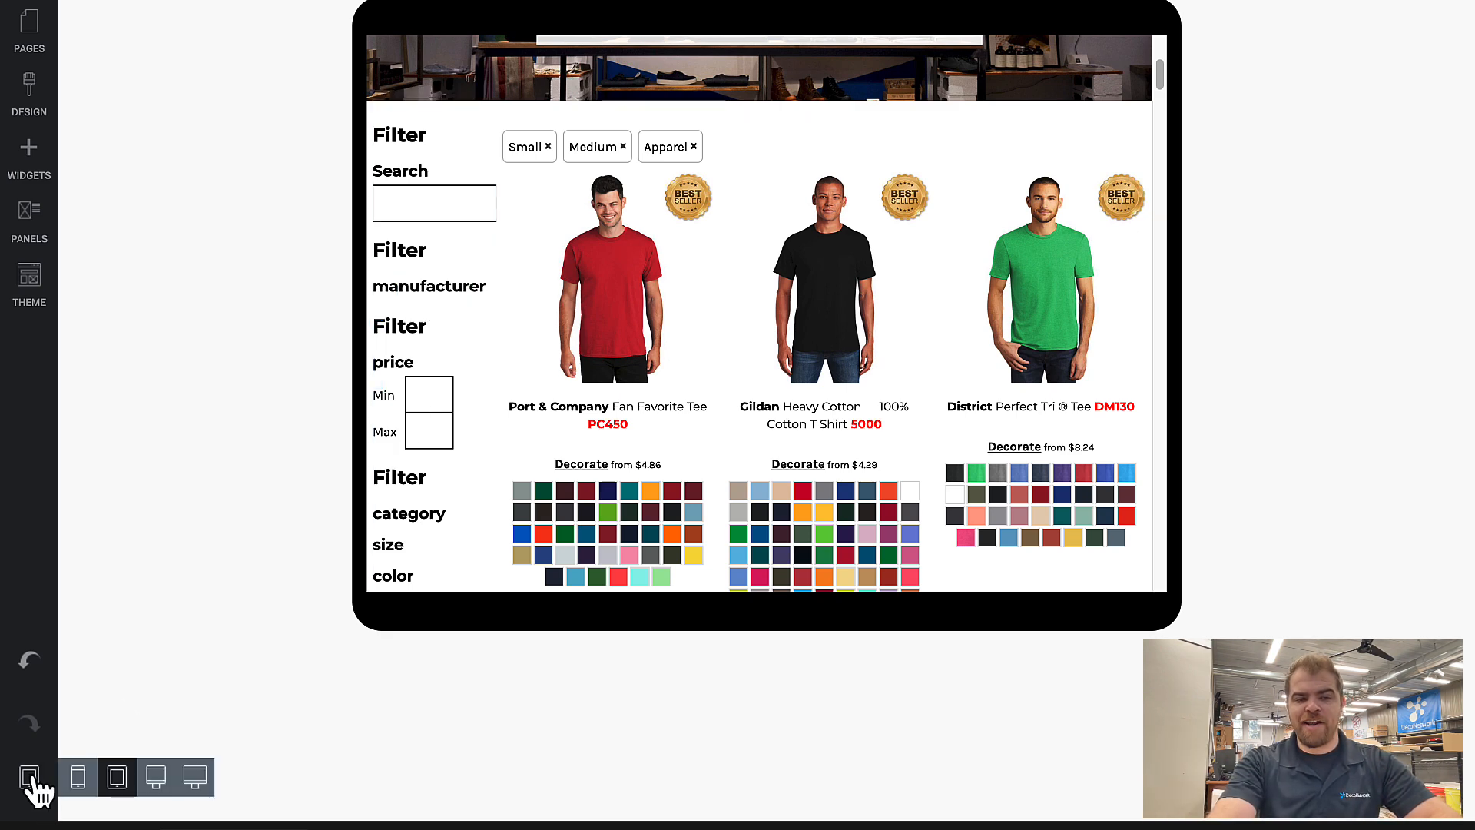
{"action": "left_click", "coordinate": [77, 777]}
{"action": "scroll", "coordinate": [717, 338], "scroll_direction": "down", "scroll_amount": 2}
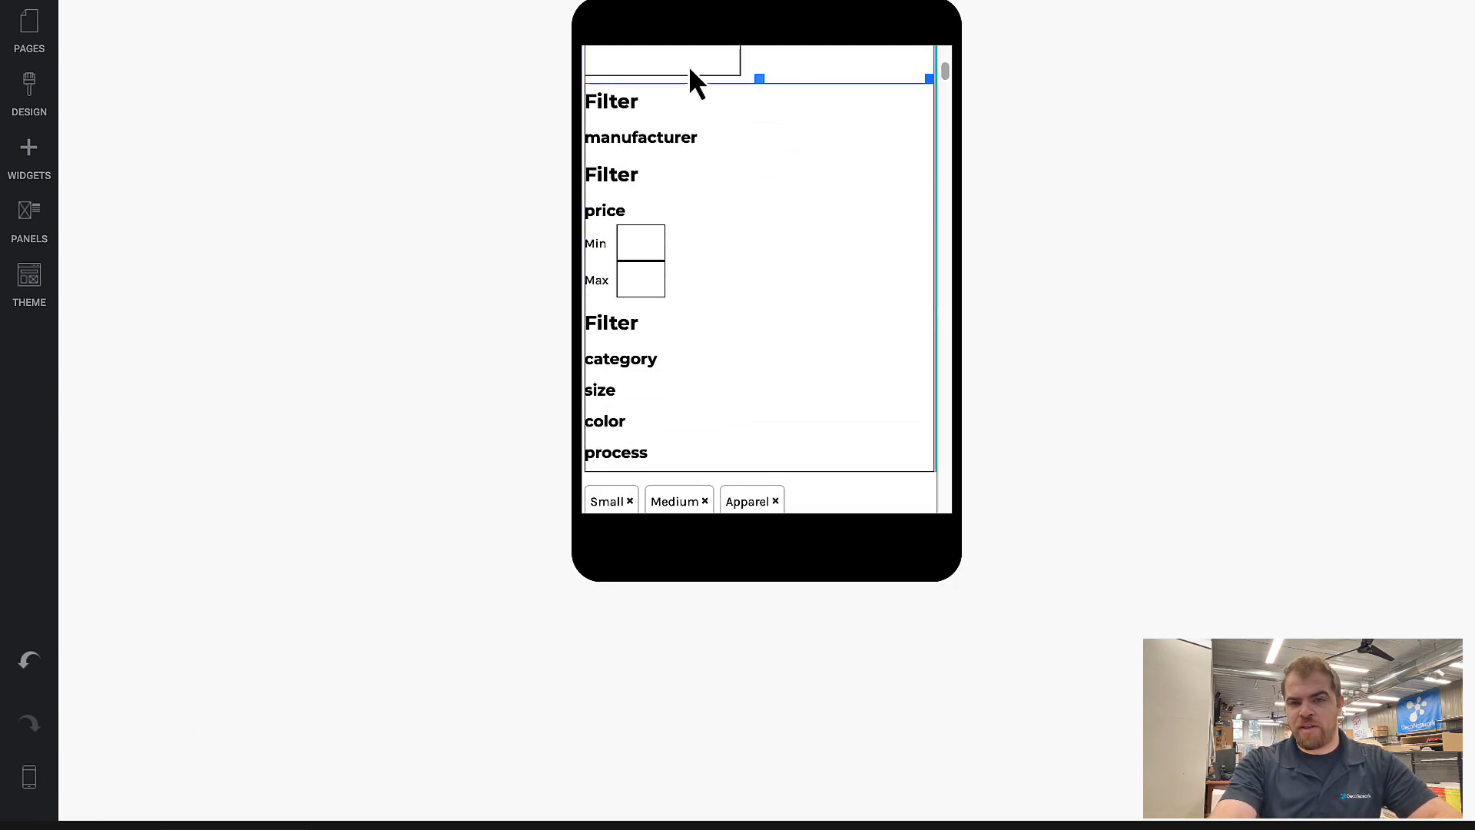
{"action": "scroll", "coordinate": [698, 385], "scroll_direction": "down", "scroll_amount": 4}
{"action": "scroll", "coordinate": [698, 384], "scroll_direction": "up", "scroll_amount": 3}
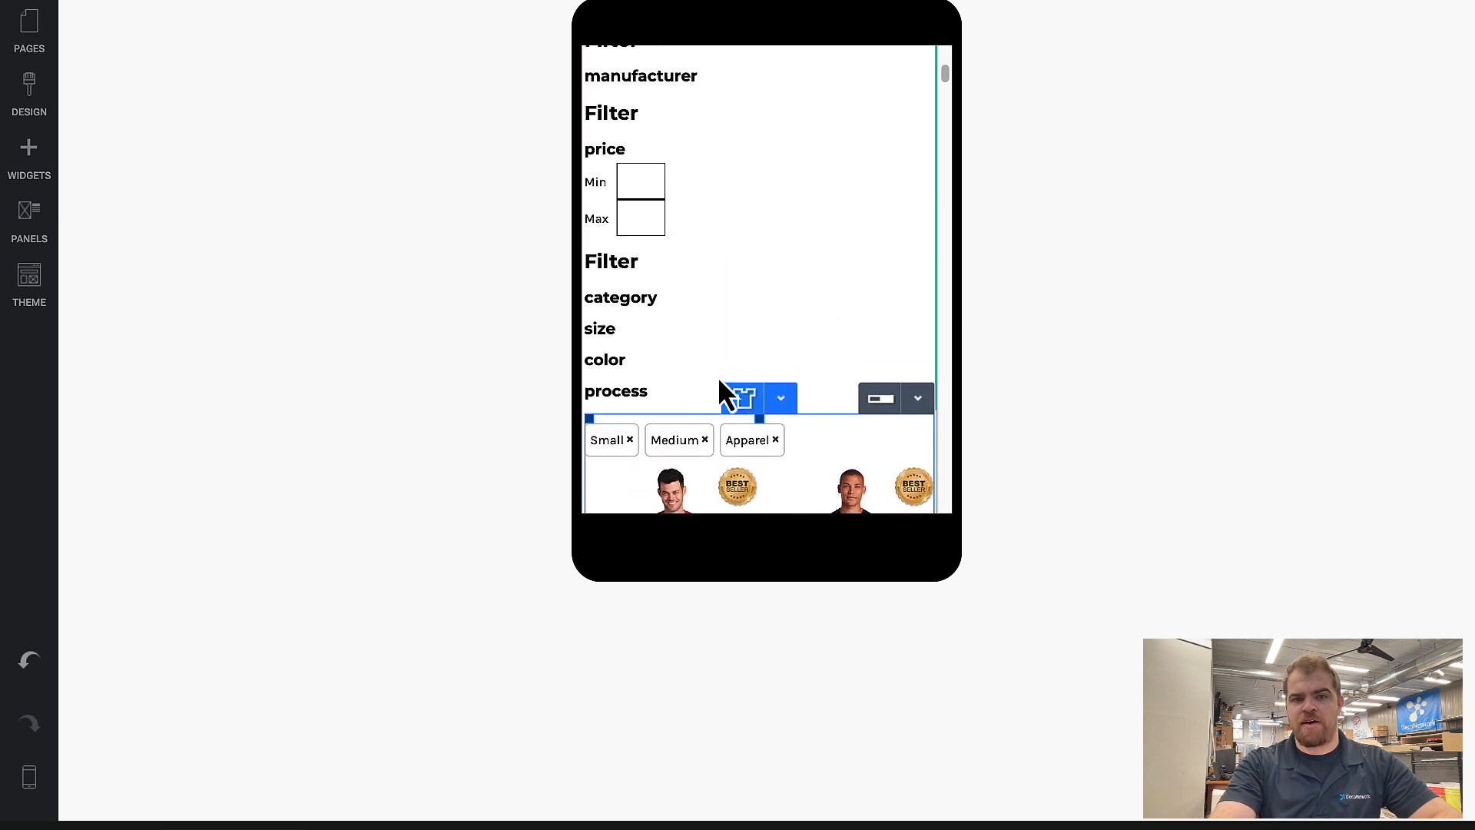
{"action": "scroll", "coordinate": [721, 384], "scroll_direction": "up", "scroll_amount": 3}
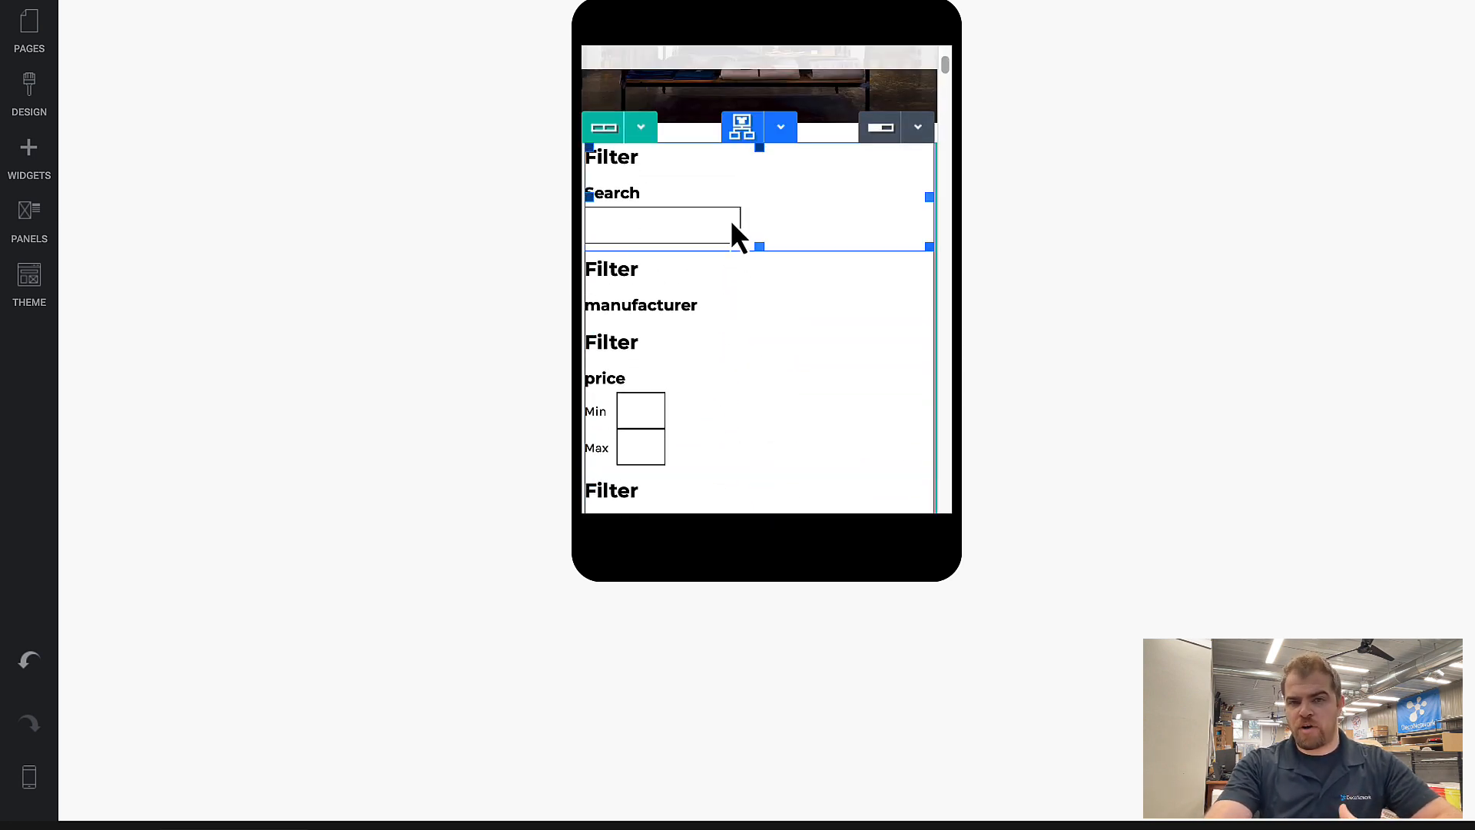
{"action": "left_click_drag", "start_coordinate": [722, 171], "coordinate": [755, 186]}
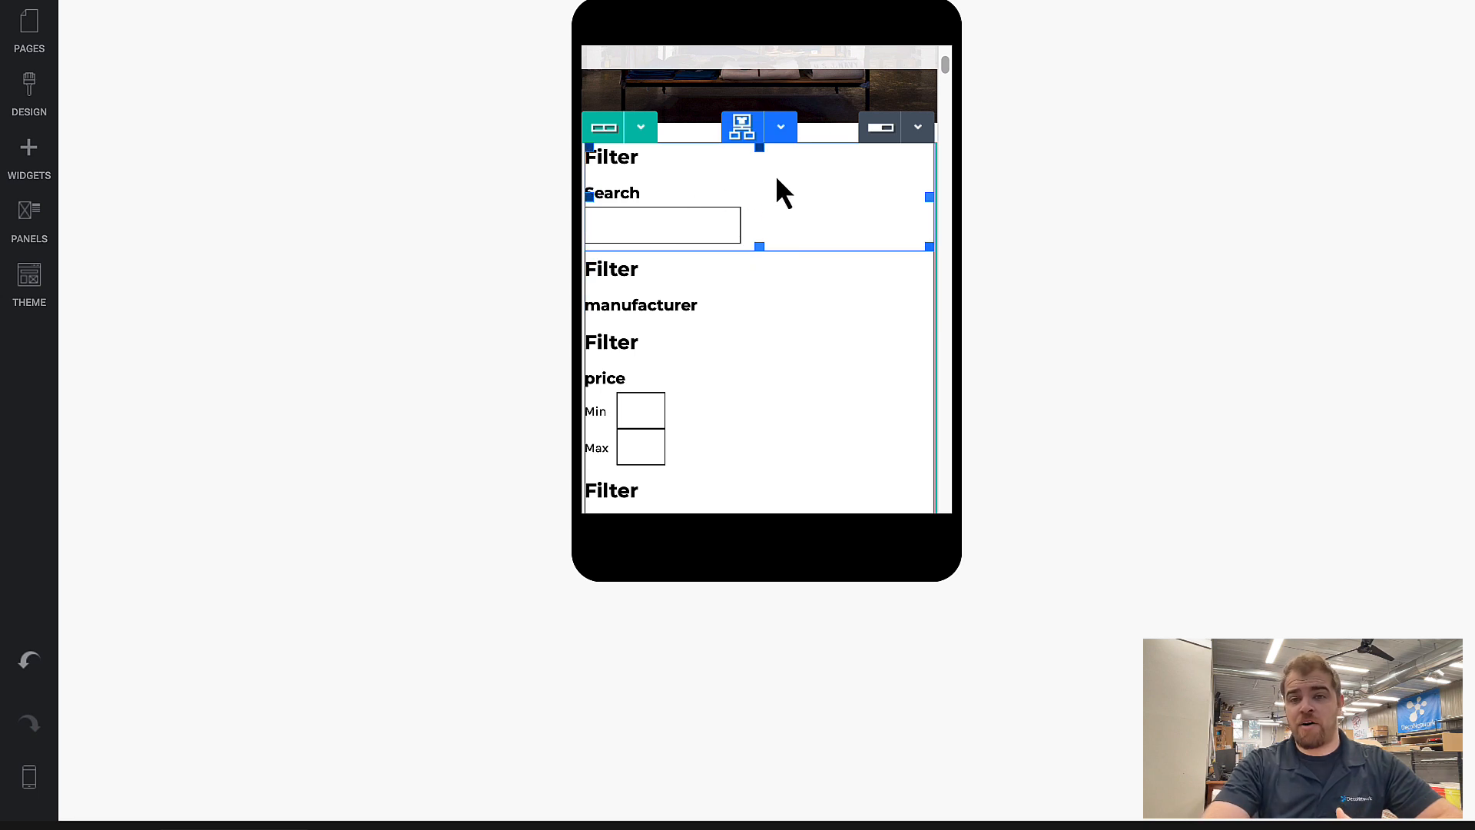
Step: Set the manufacturer filter to Hidden on mobile in its responsive properties and confirm
{"action": "left_click", "coordinate": [770, 286]}
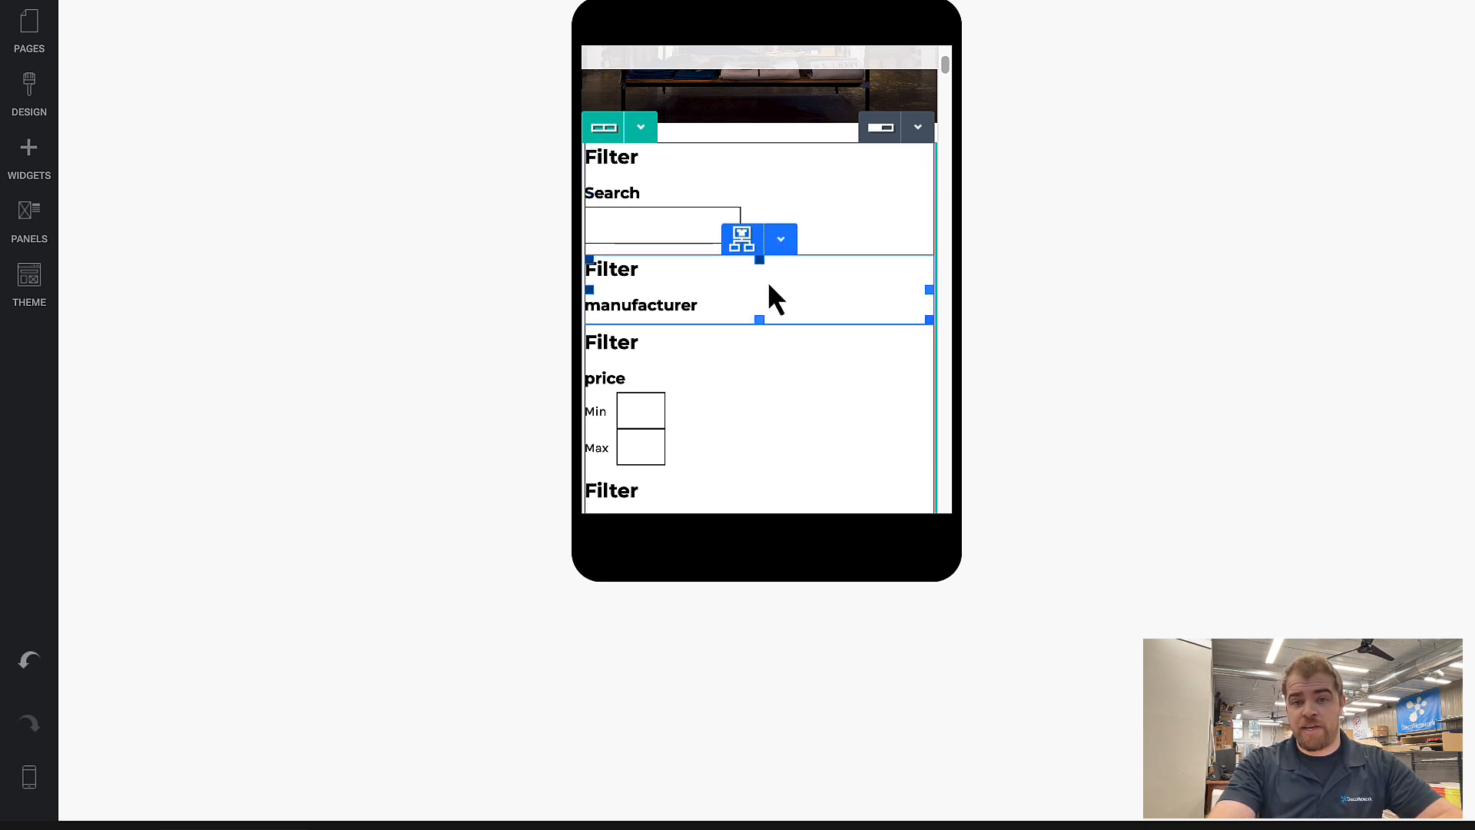
{"action": "double_click", "coordinate": [786, 283]}
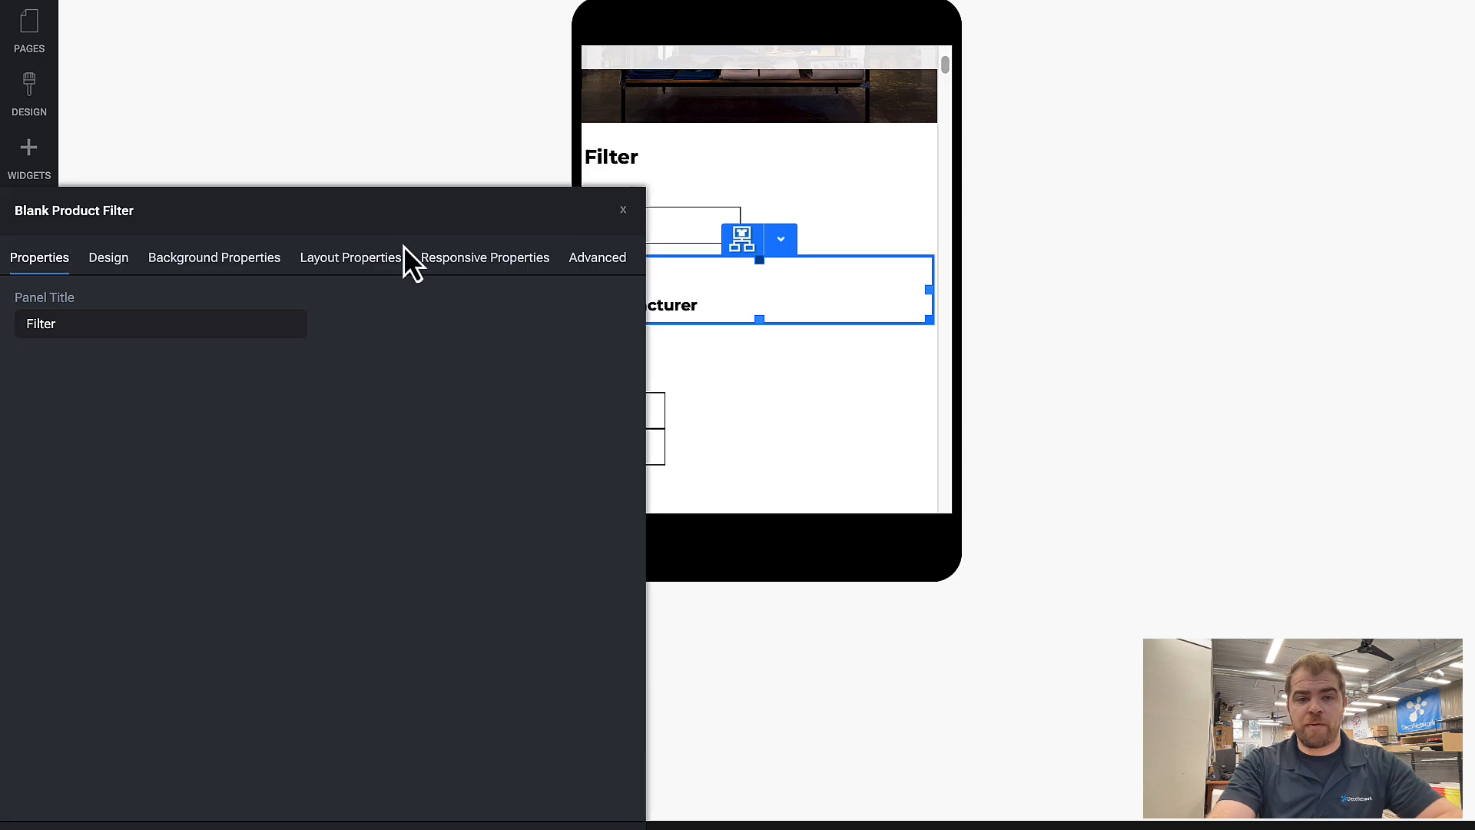
{"action": "left_click", "coordinate": [477, 260]}
{"action": "left_click", "coordinate": [559, 481]}
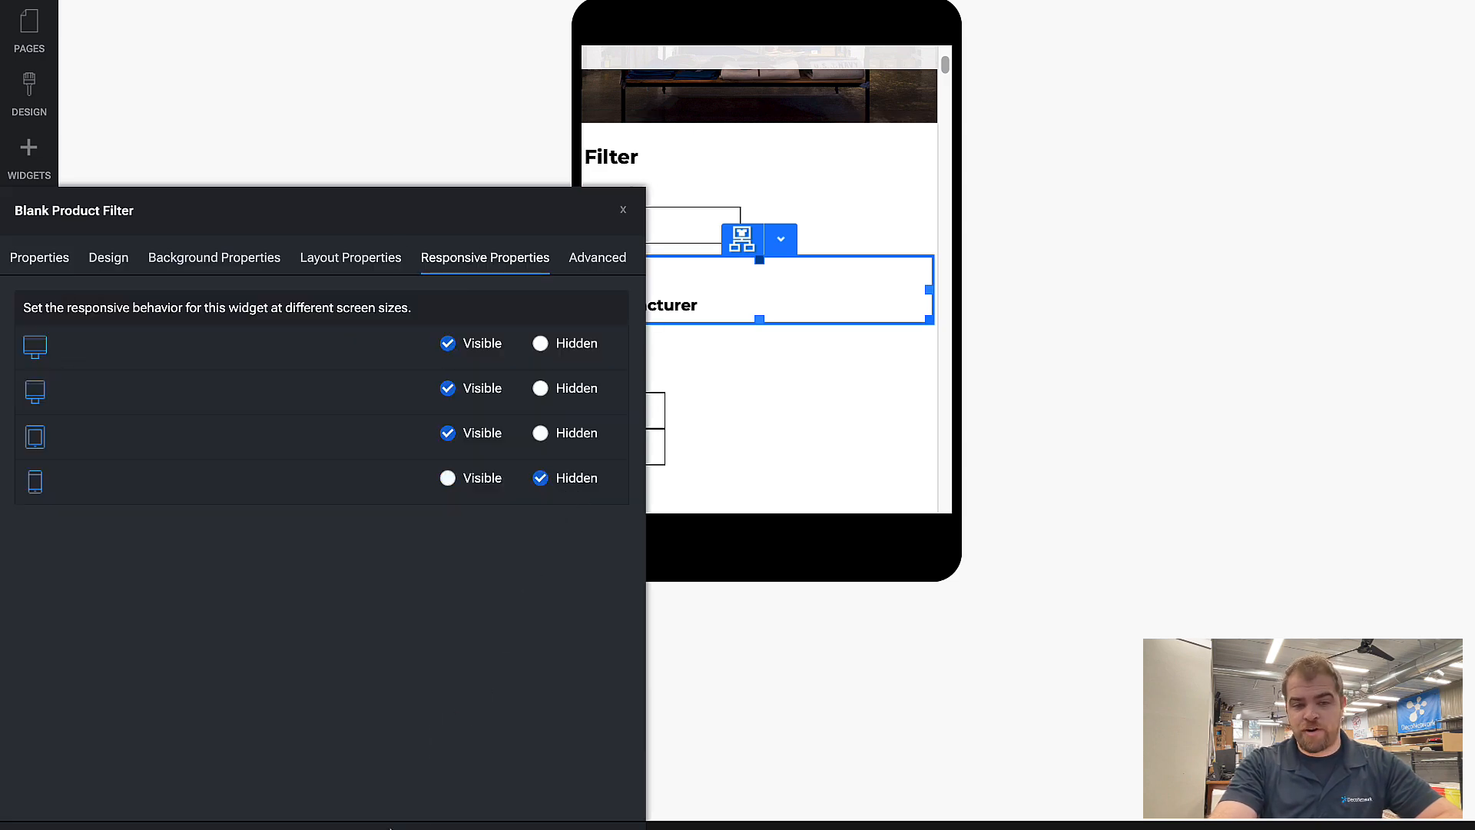
{"action": "left_click", "coordinate": [375, 829]}
Step: Set the price filter to Hidden on mobile in its responsive properties and confirm
{"action": "double_click", "coordinate": [744, 335]}
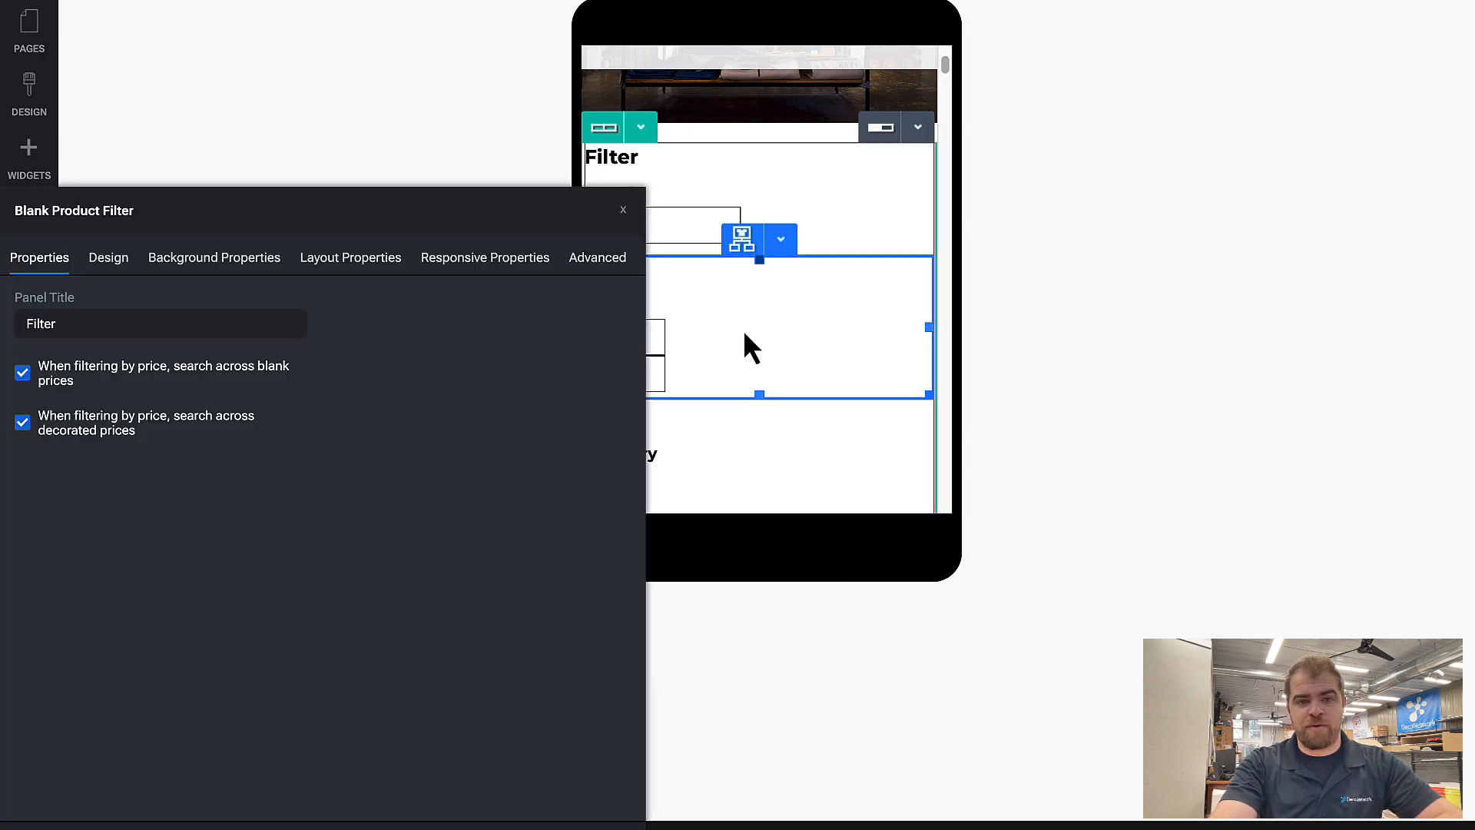
{"action": "left_click", "coordinate": [514, 268]}
{"action": "left_click", "coordinate": [572, 480]}
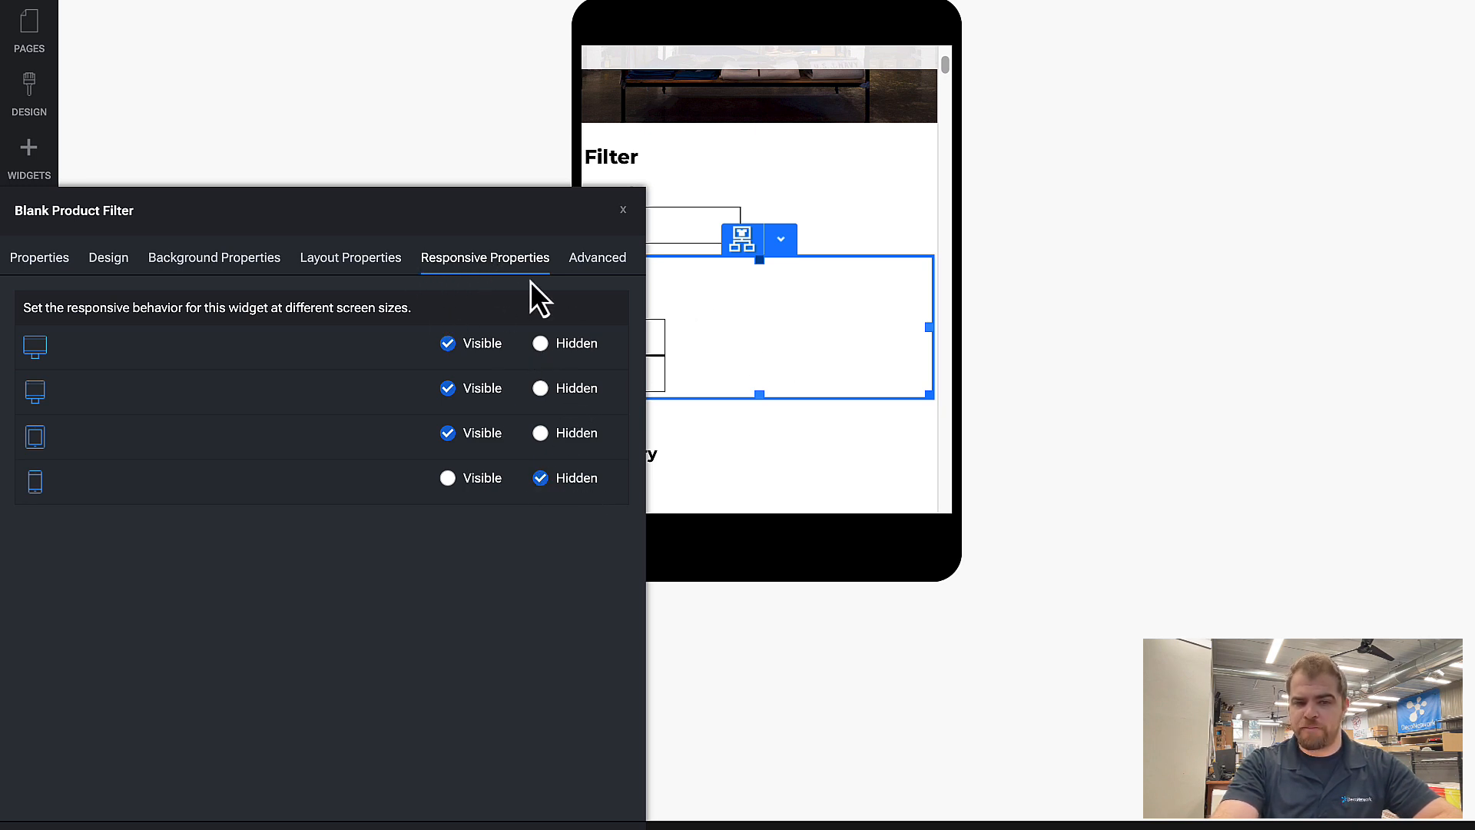
{"action": "left_click", "coordinate": [462, 825]}
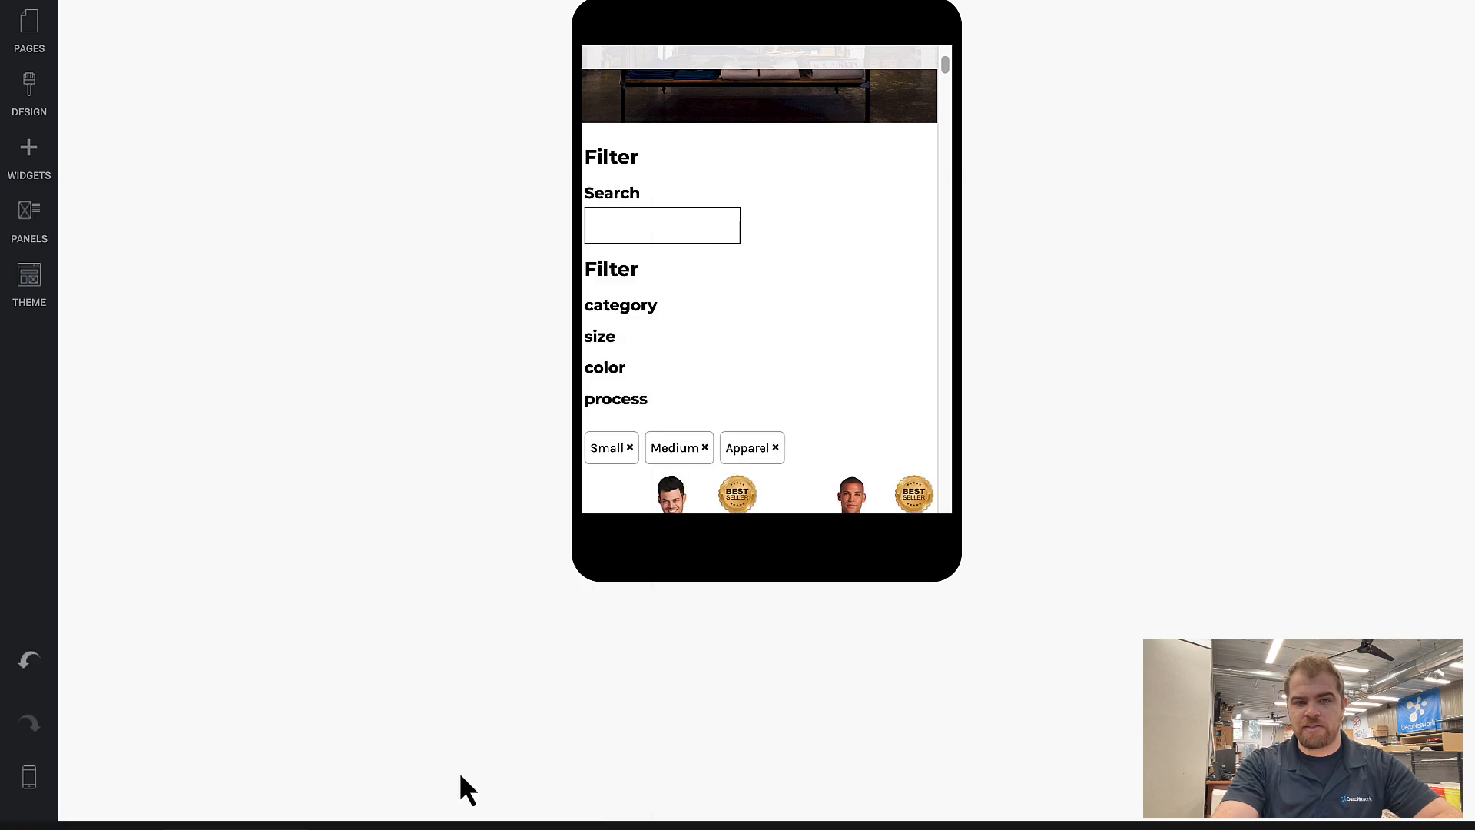
Step: Set the filter with category, size, color and process to Hidden on mobile in its responsive properties and confirm
{"action": "mouse_move", "coordinate": [791, 292]}
{"action": "left_click", "coordinate": [782, 241]}
{"action": "left_click", "coordinate": [777, 278]}
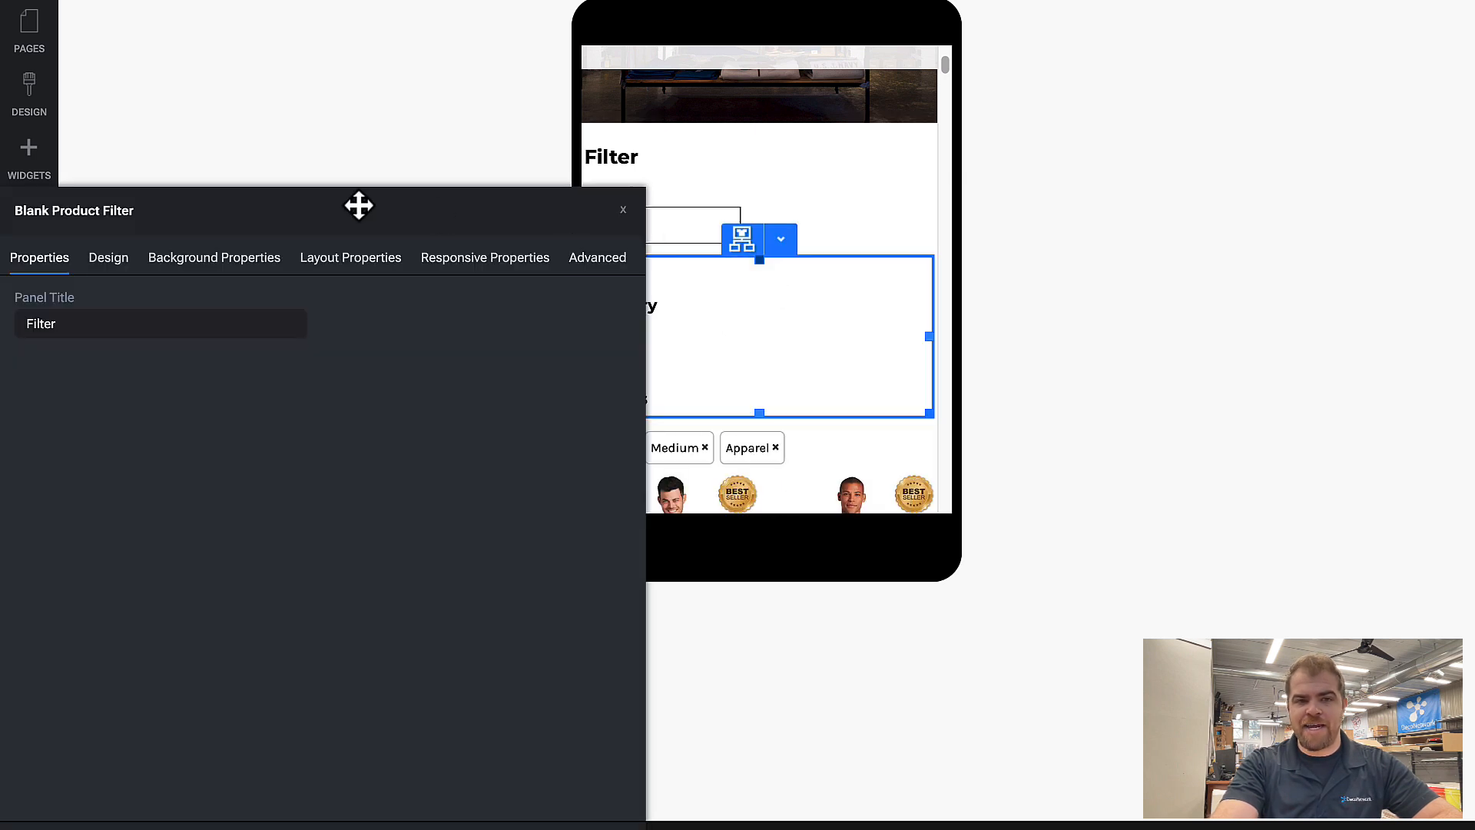
{"action": "left_click", "coordinate": [394, 260]}
{"action": "left_click", "coordinate": [457, 260]}
{"action": "left_click", "coordinate": [541, 478]}
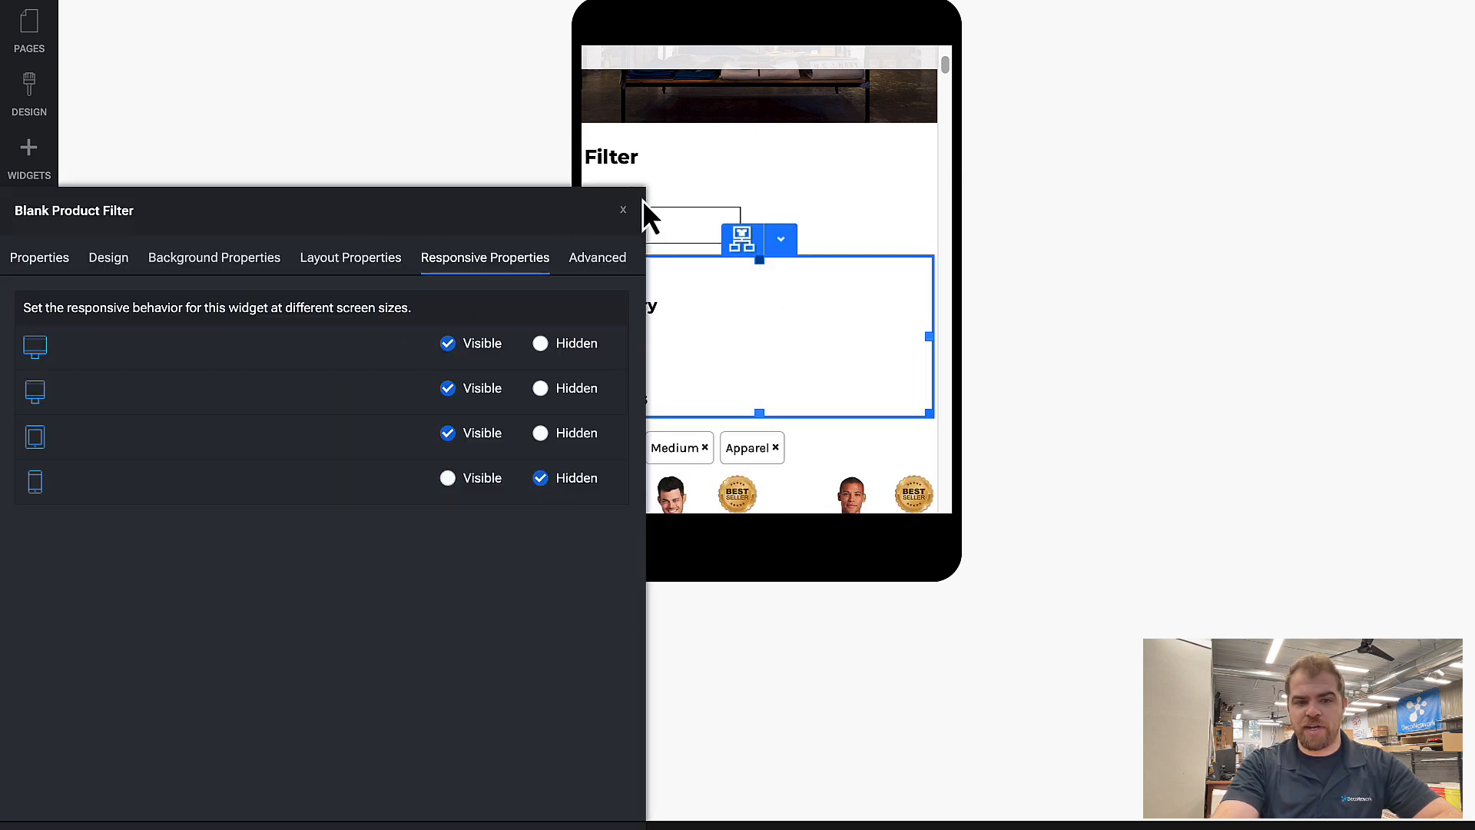
{"action": "left_click", "coordinate": [462, 825]}
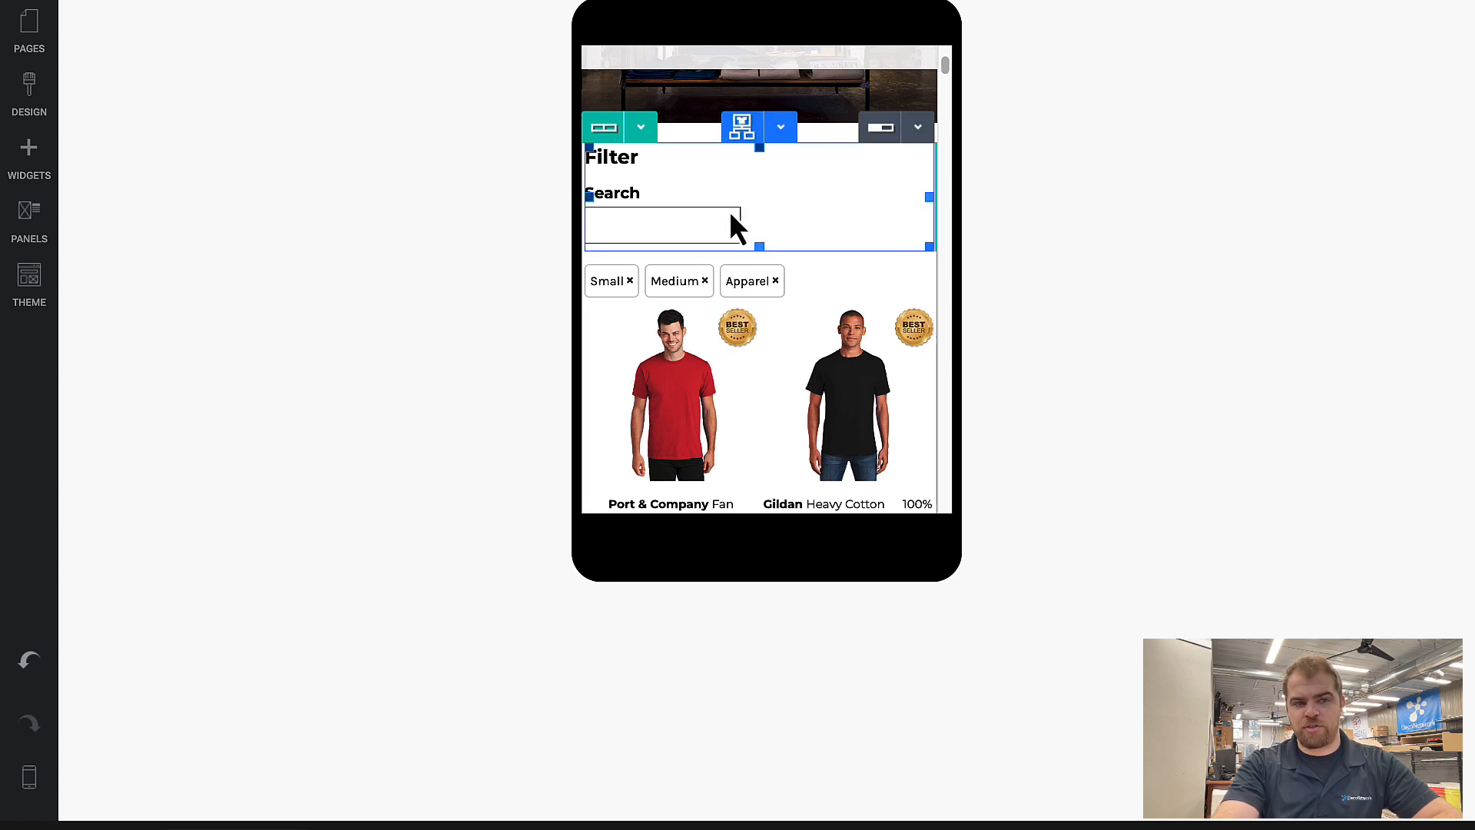
Step: Add a Blank Product Categories widget above the search filter and clear its panel title
{"action": "left_click", "coordinate": [35, 161]}
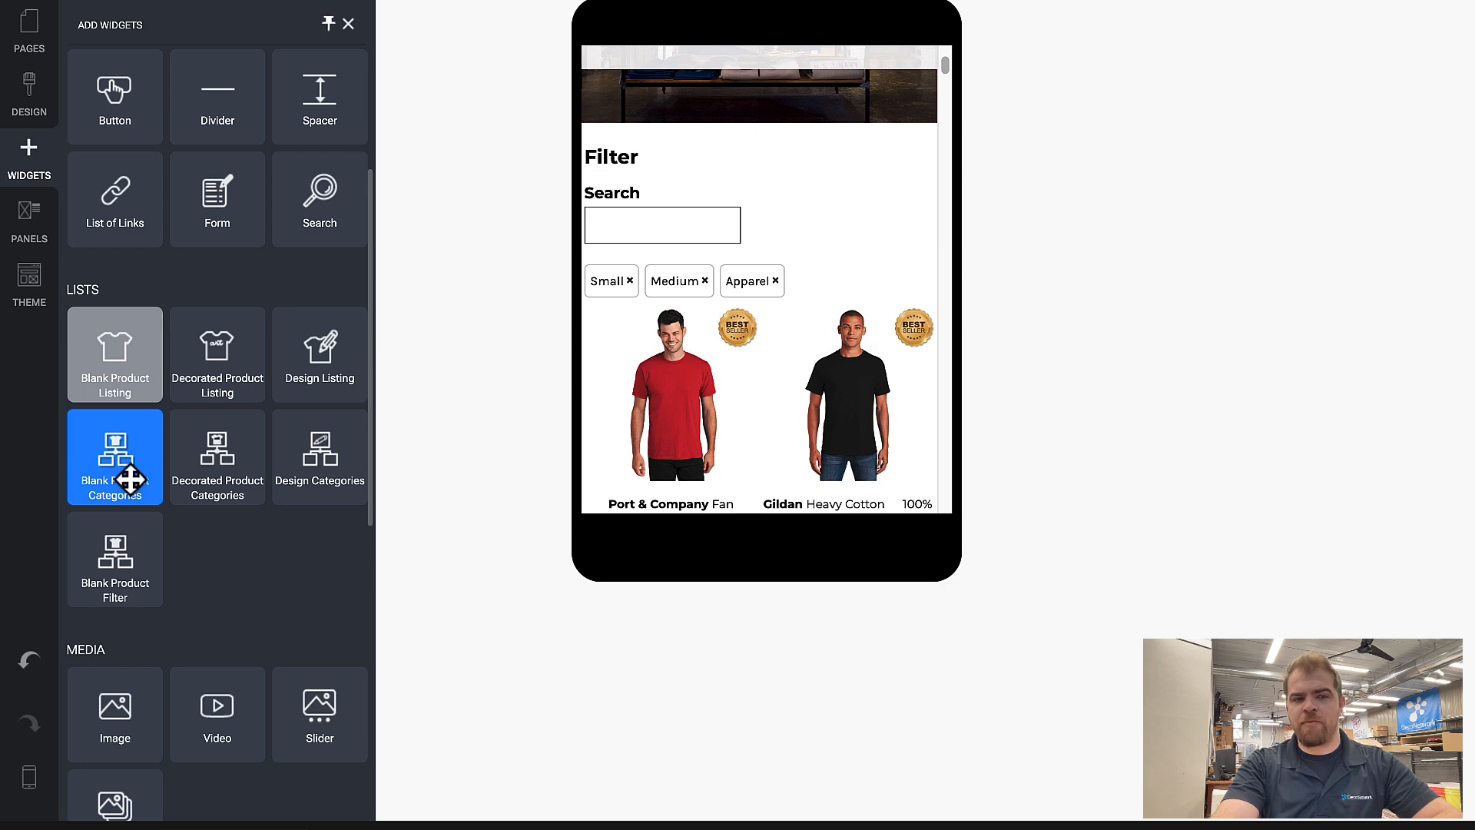
{"action": "left_click_drag", "start_coordinate": [109, 451], "coordinate": [645, 380]}
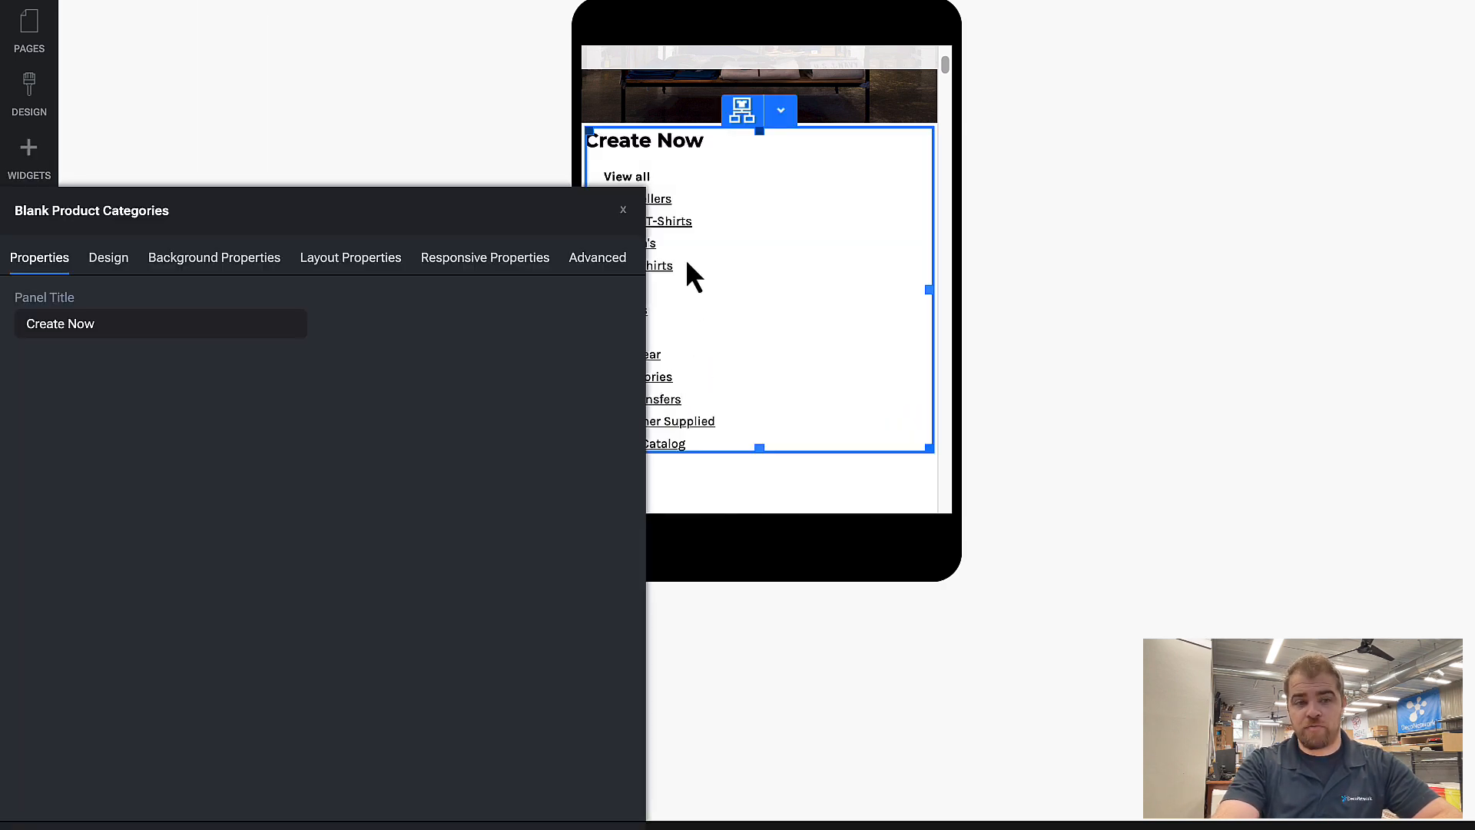
{"action": "triple_click", "coordinate": [132, 326]}
{"action": "key", "text": "BackSpace"}
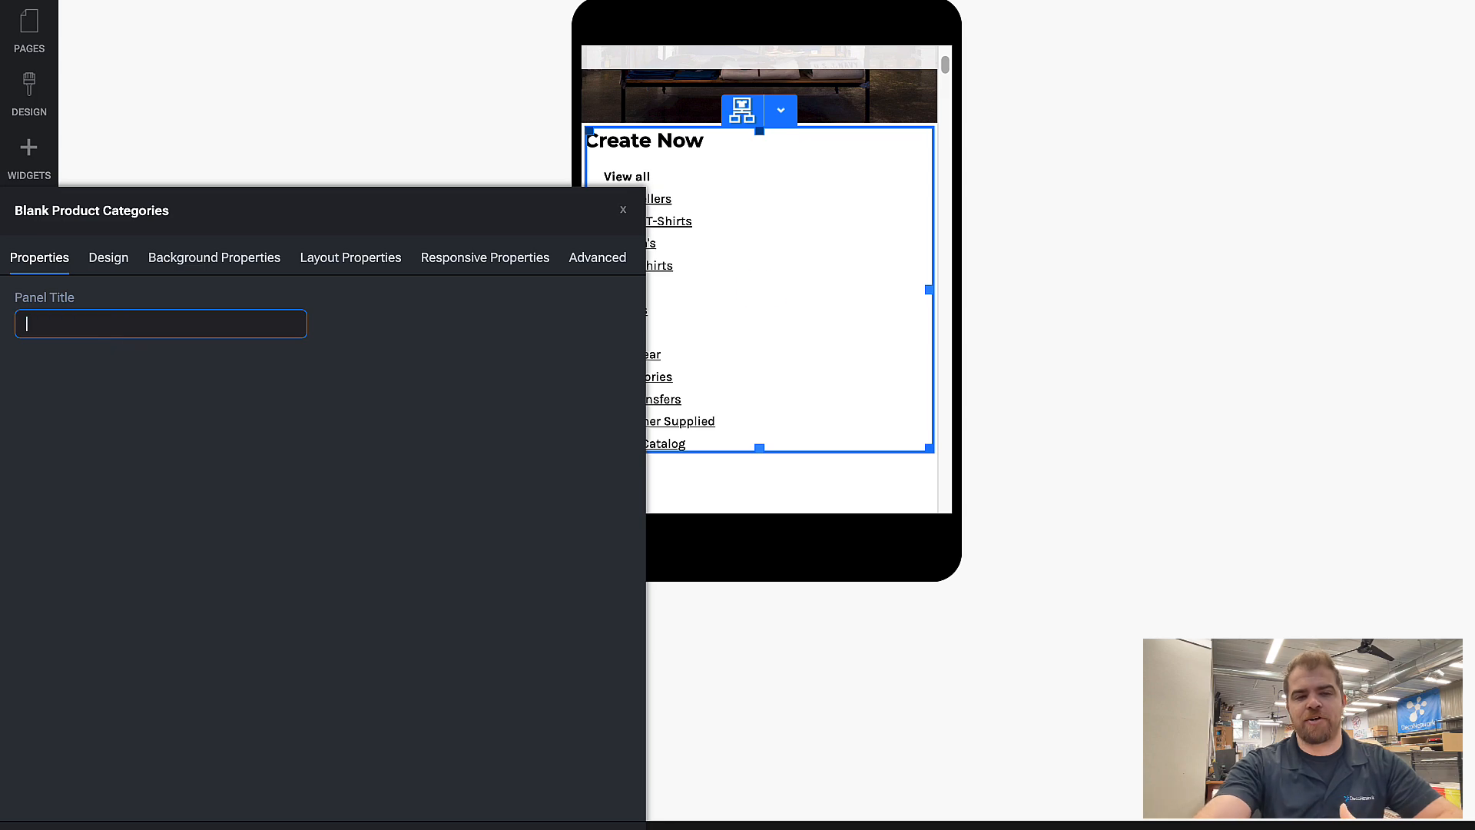
Step: Set the categories widget to the Dropdown layout with Dynamic categories display and Horizontal orientation, and close its settings
{"action": "left_click", "coordinate": [108, 270]}
{"action": "left_click", "coordinate": [326, 386]}
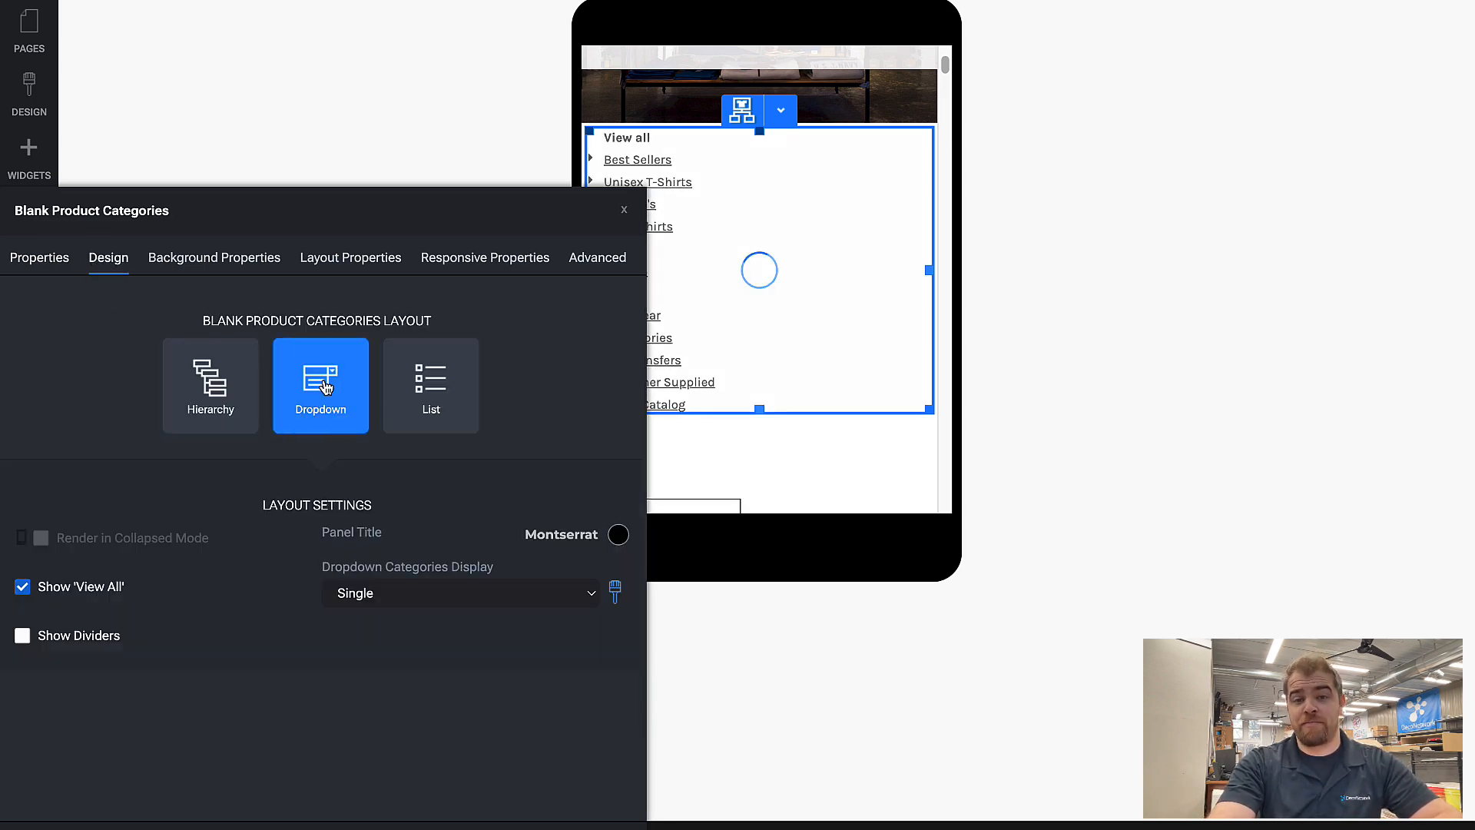
{"action": "left_click", "coordinate": [495, 601]}
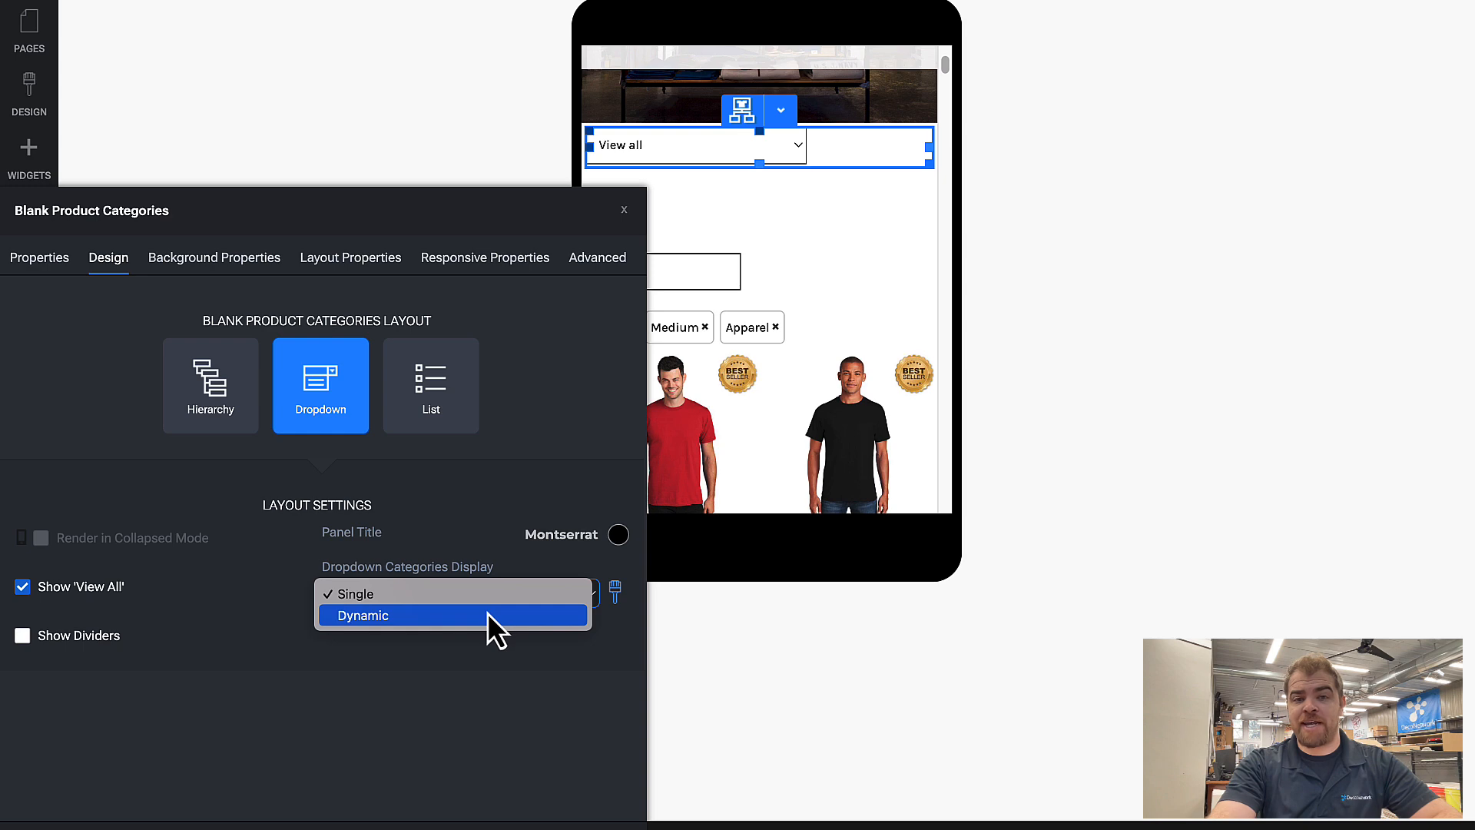
{"action": "left_click", "coordinate": [487, 615]}
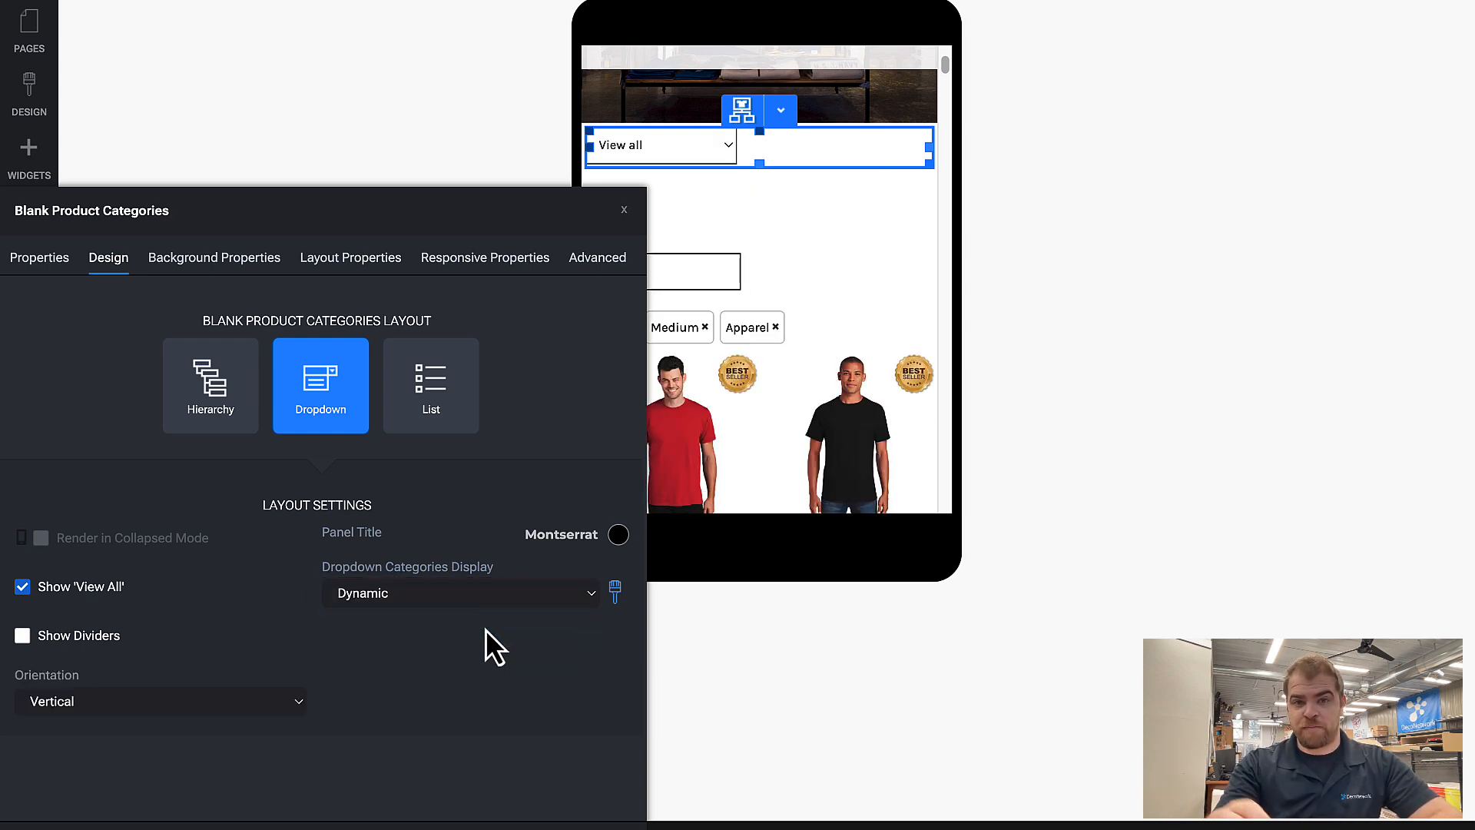
{"action": "left_click", "coordinate": [161, 707]}
{"action": "left_click", "coordinate": [162, 723]}
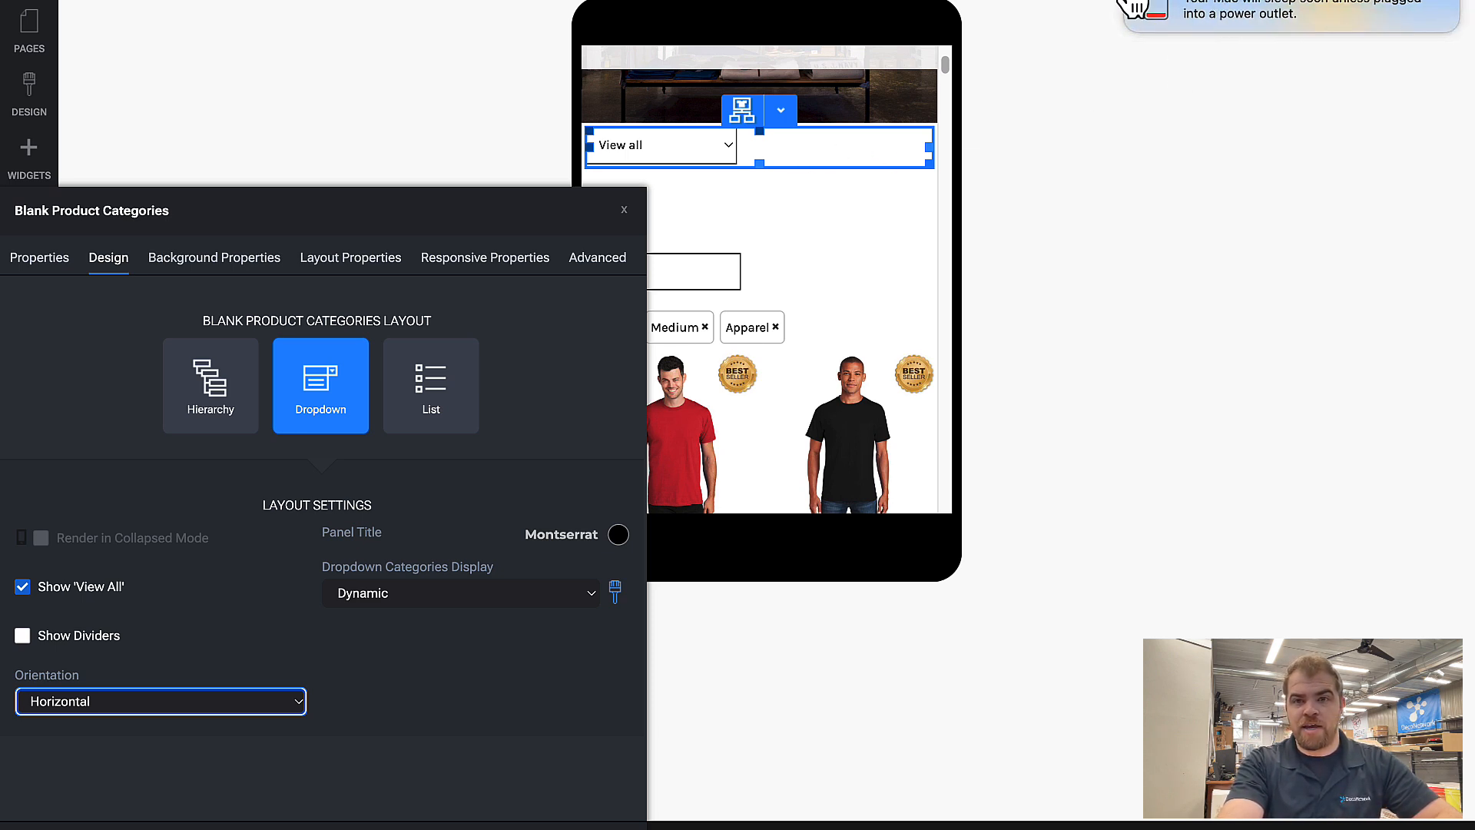
{"action": "left_click", "coordinate": [624, 210]}
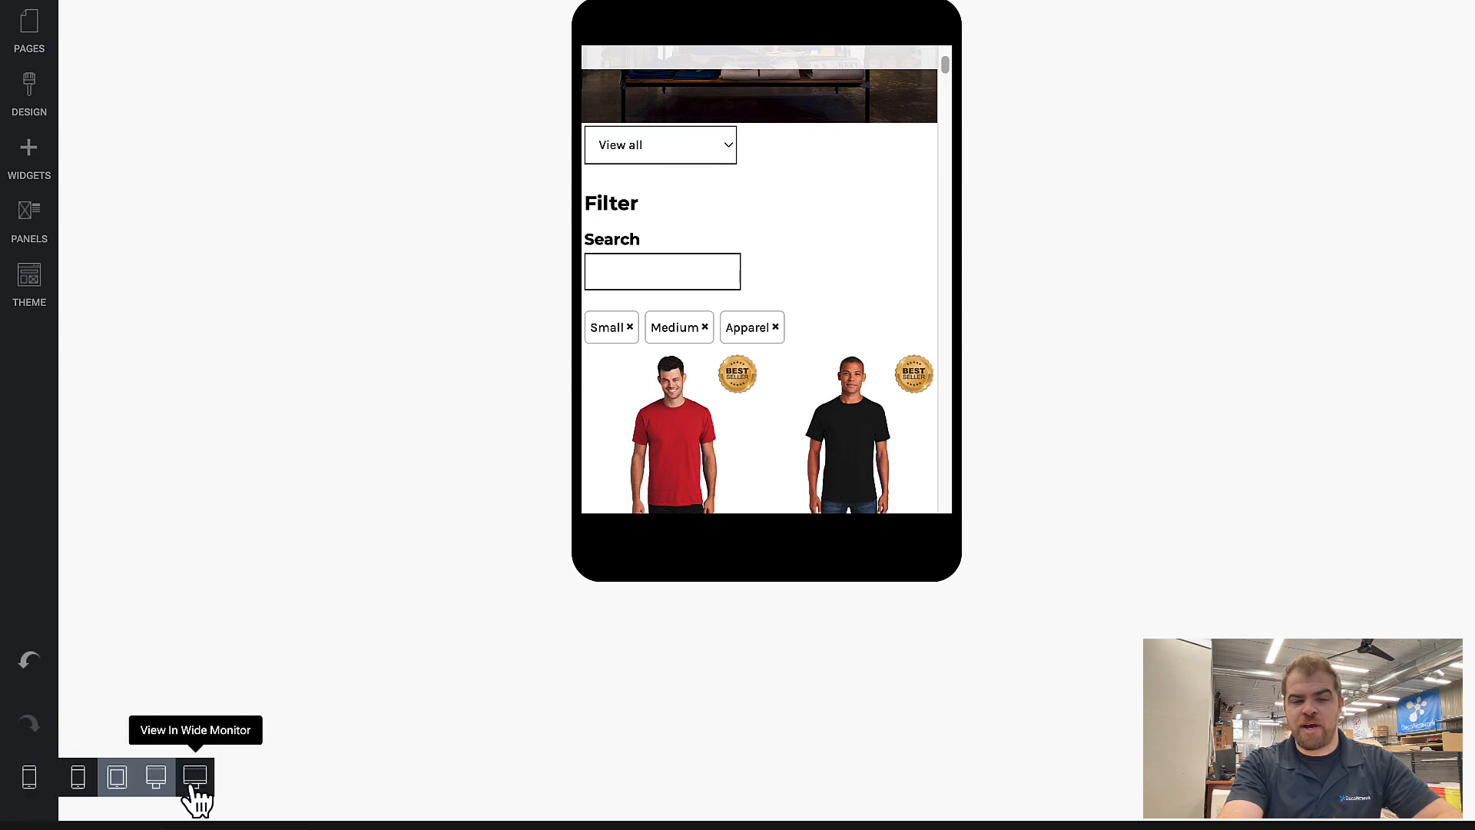
Step: Switch to the wide monitor view and look through the options of the category dropdown
{"action": "left_click", "coordinate": [195, 778]}
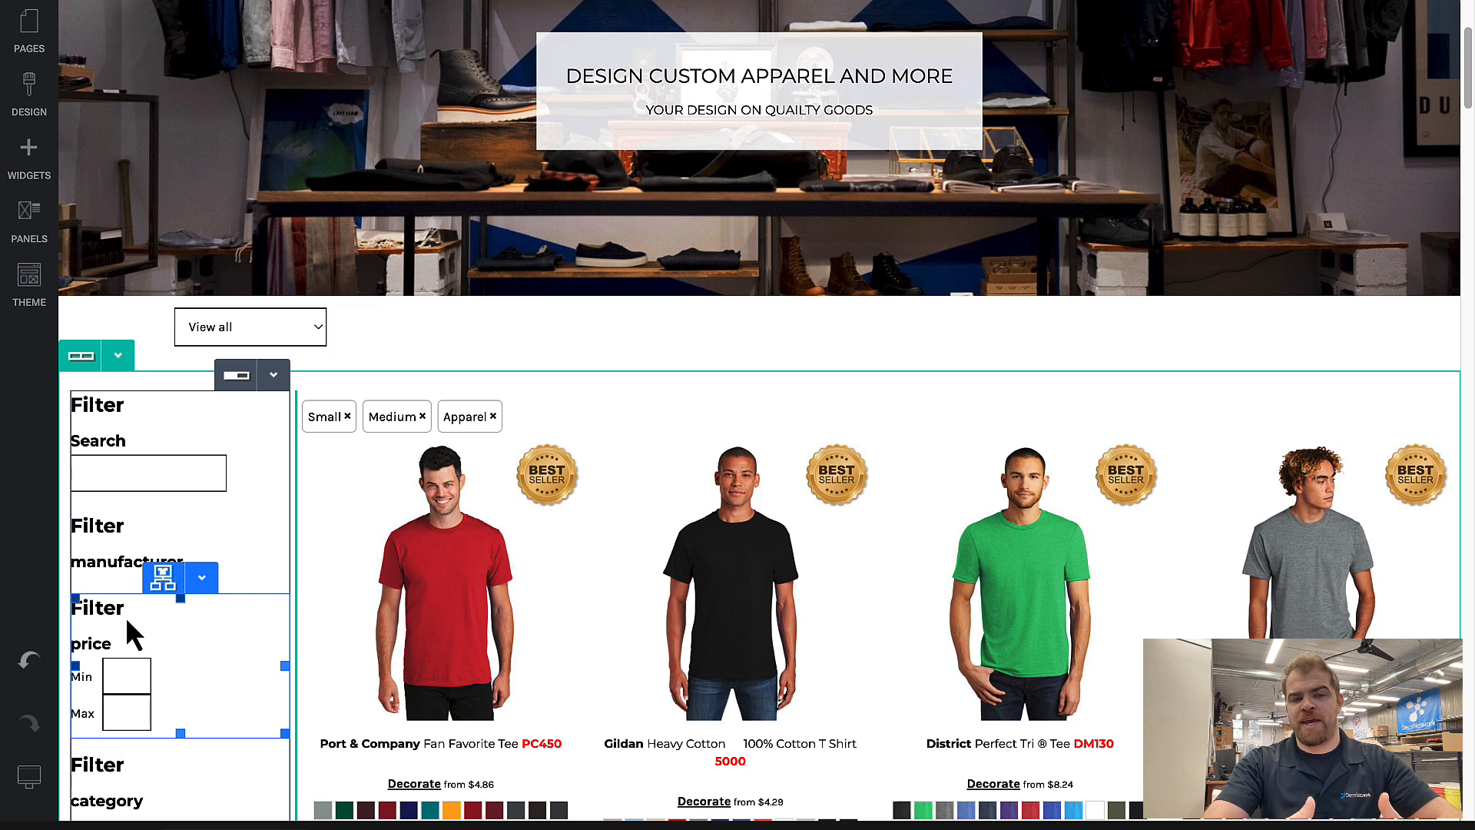
{"action": "left_click", "coordinate": [206, 337]}
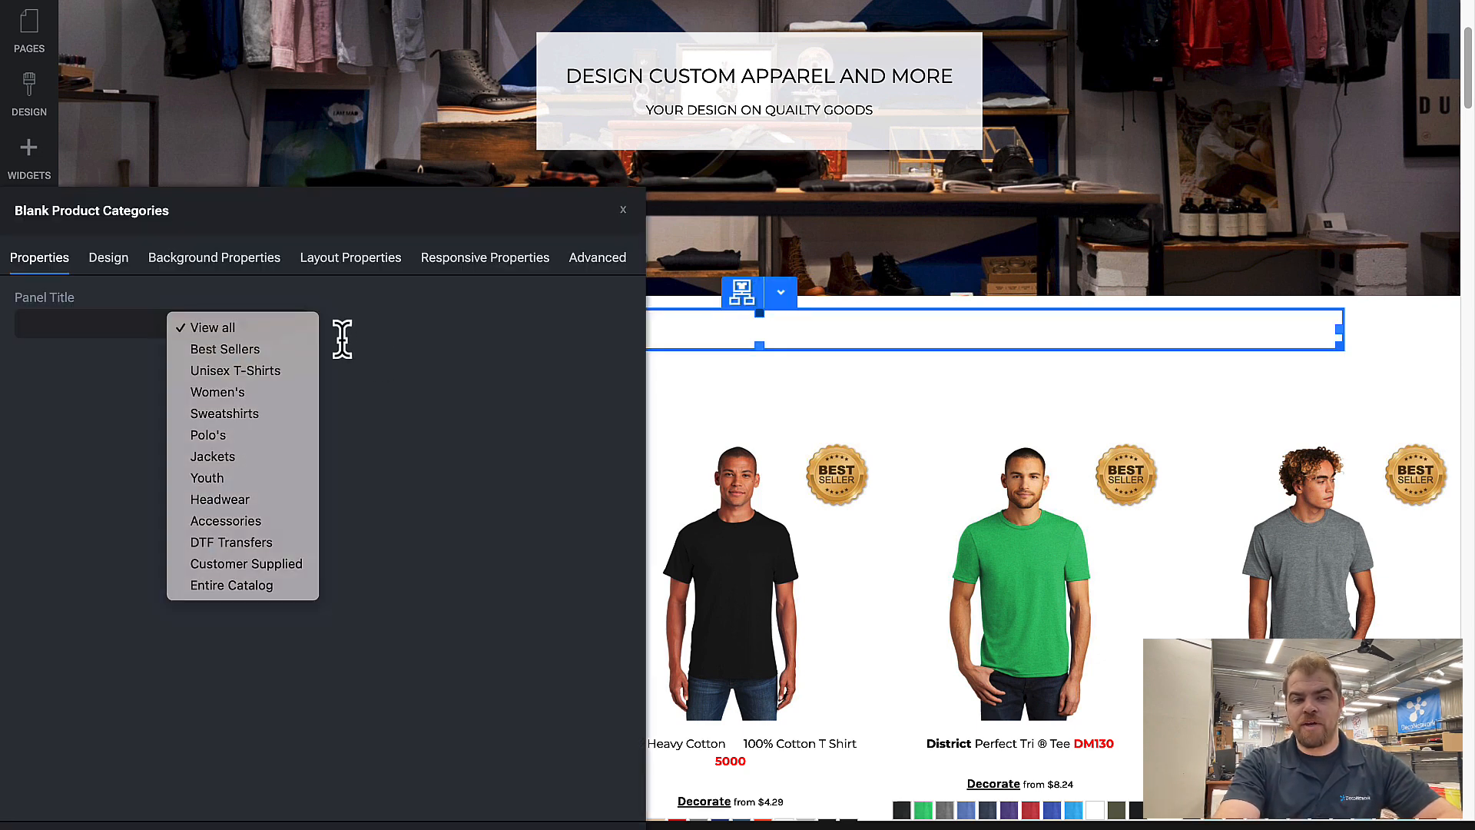
{"action": "left_click", "coordinate": [453, 358]}
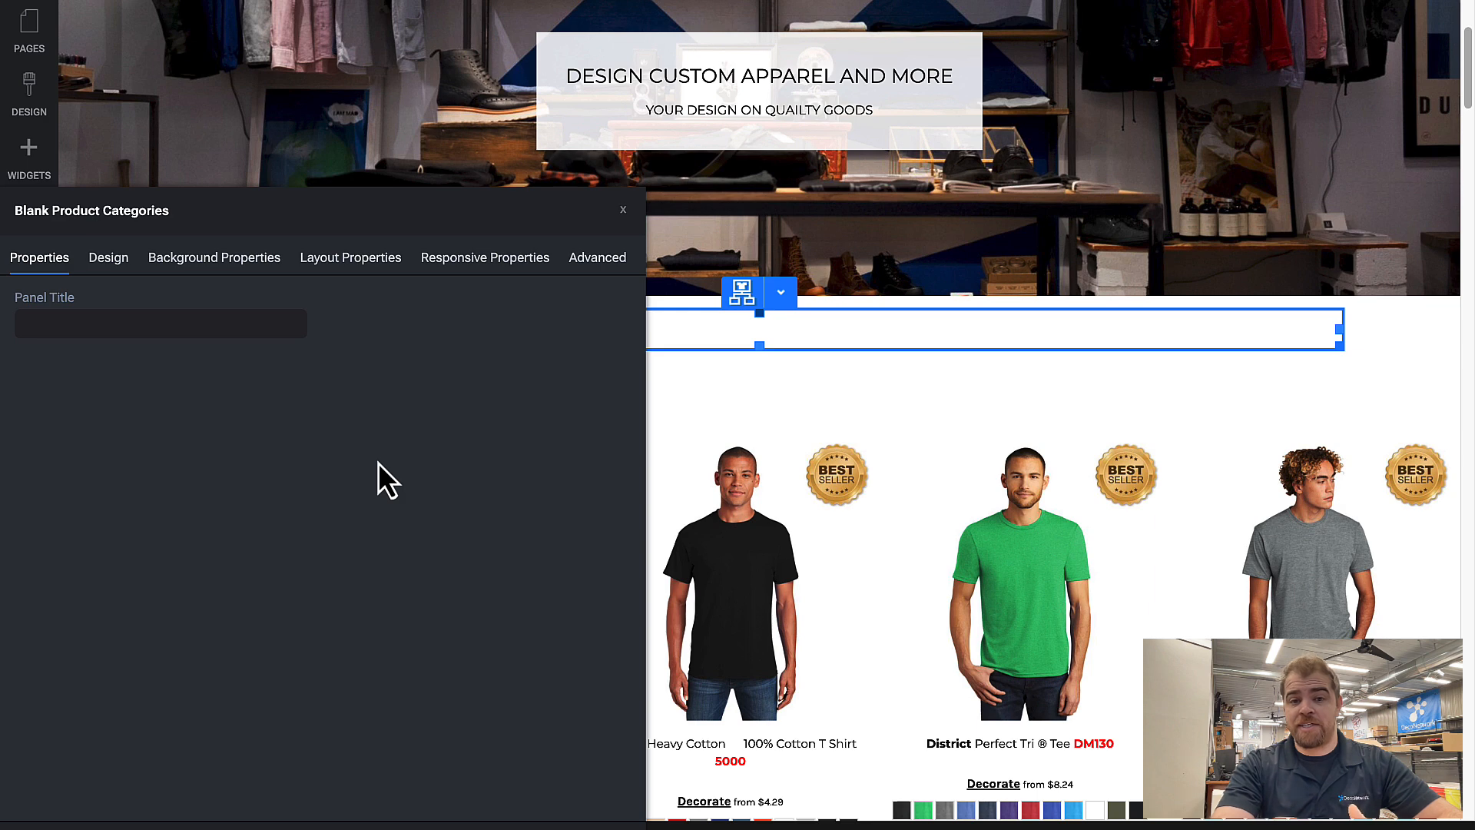
{"action": "left_click", "coordinate": [819, 414]}
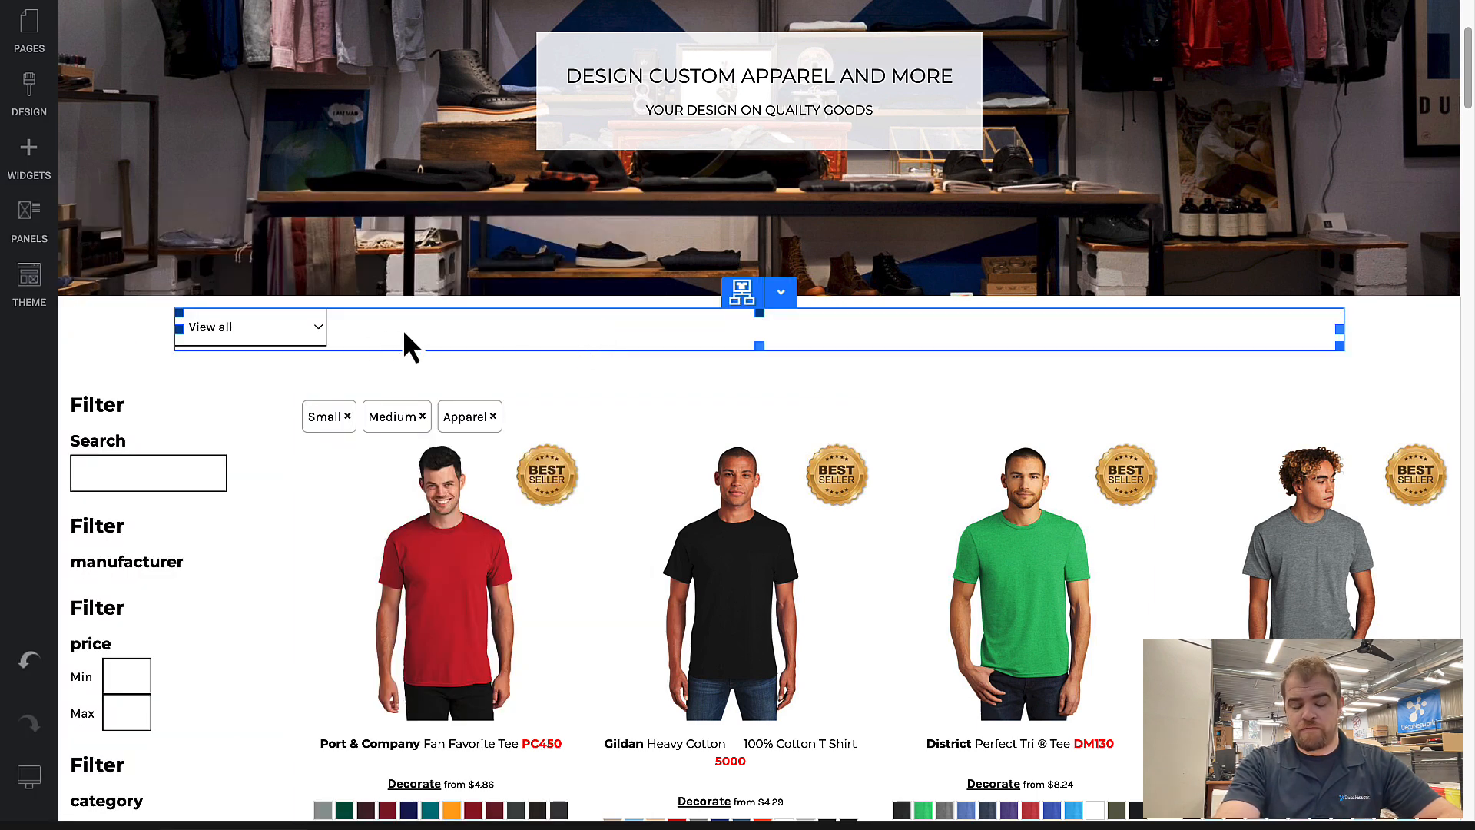
Step: Set the categories widget to Hidden on wide monitor, desktop and tablet in its responsive properties and confirm
{"action": "double_click", "coordinate": [444, 325]}
{"action": "left_click", "coordinate": [470, 259]}
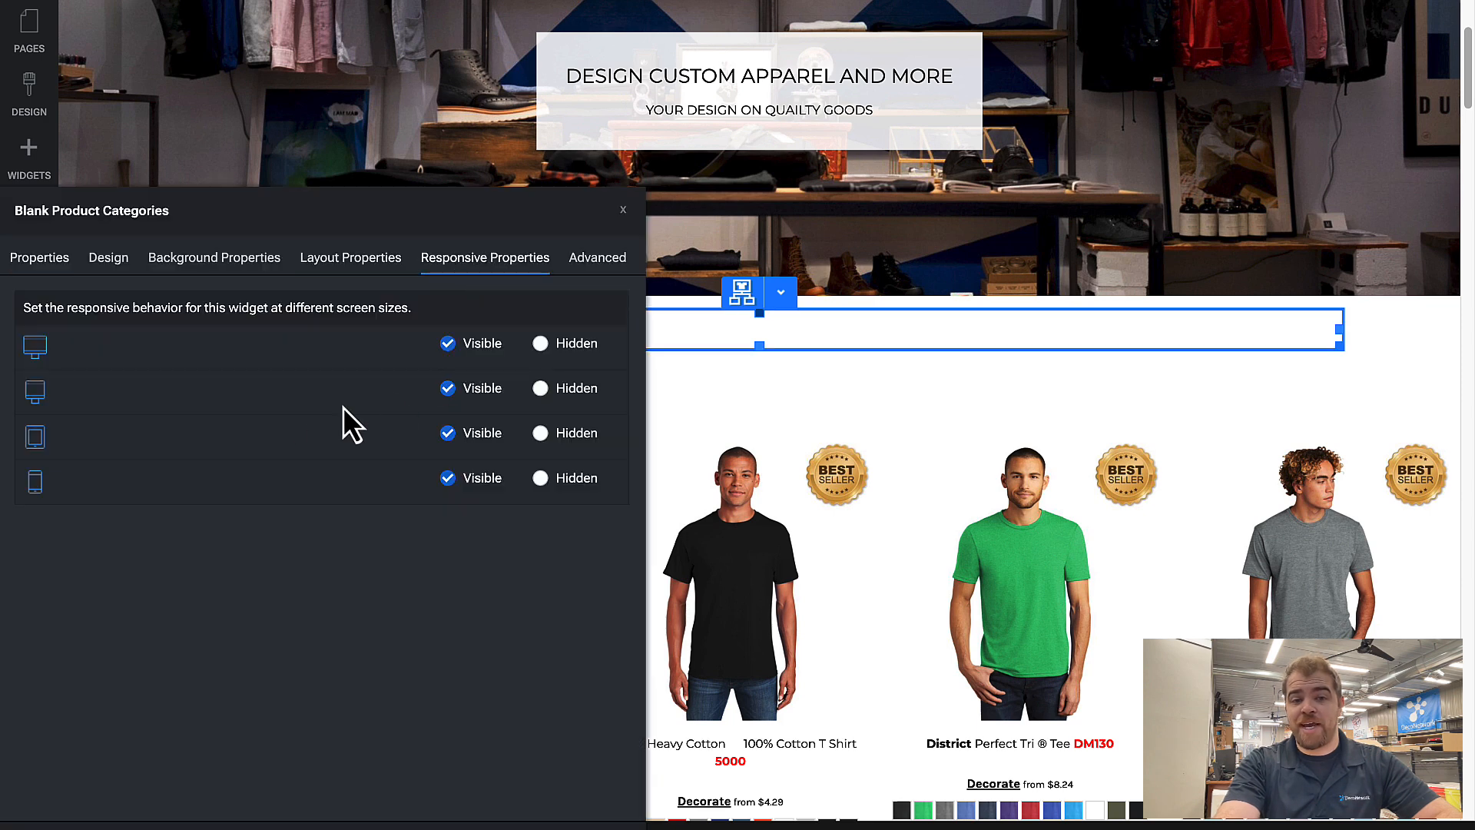
{"action": "left_click", "coordinate": [560, 352]}
{"action": "left_click", "coordinate": [559, 388]}
{"action": "left_click", "coordinate": [562, 434]}
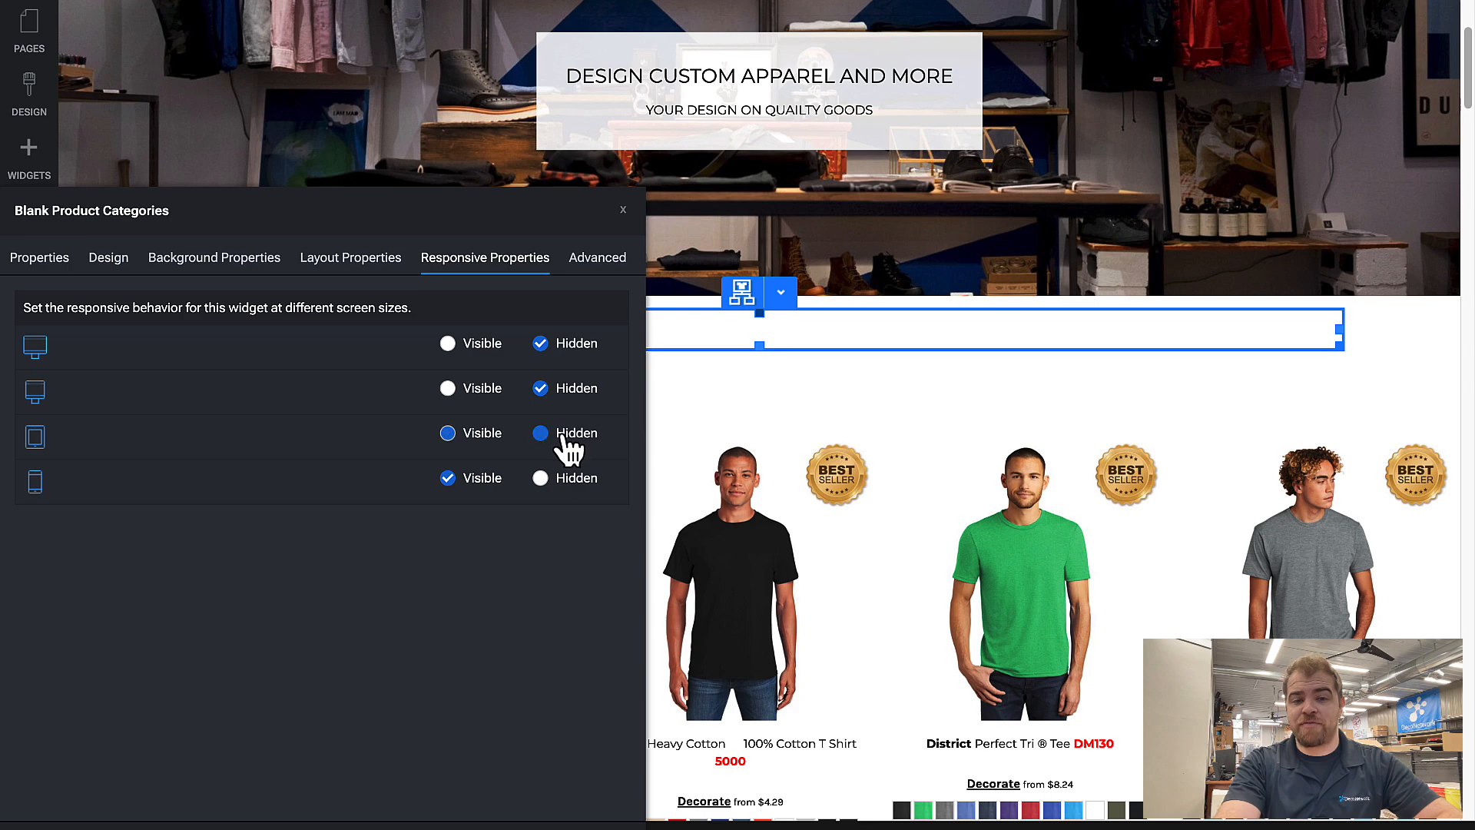
{"action": "left_click", "coordinate": [401, 826]}
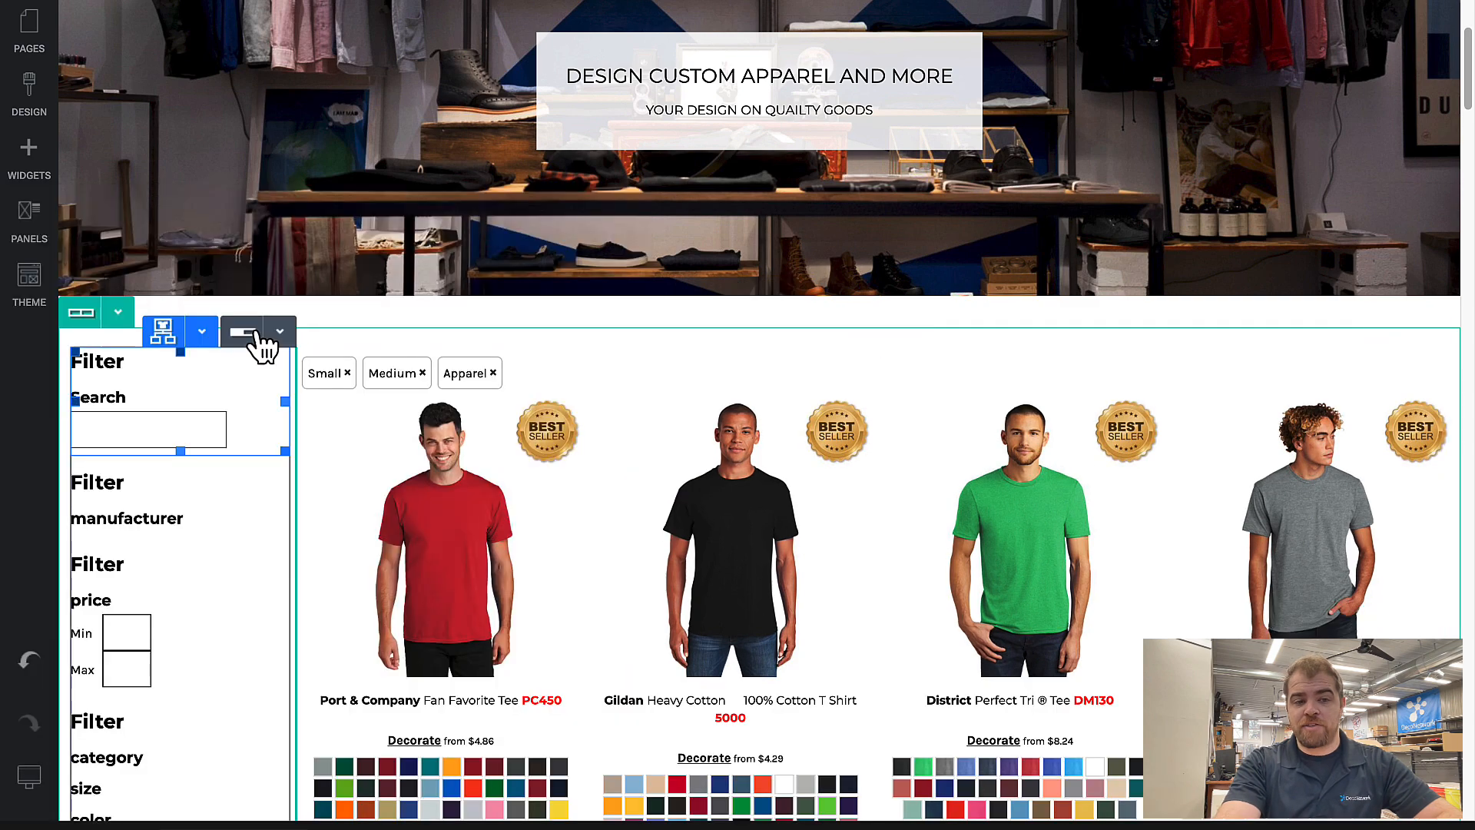
Step: Preview the page in the tablet and mobile views to check the category dropdown, and return to the wide monitor view
{"action": "left_click", "coordinate": [119, 785]}
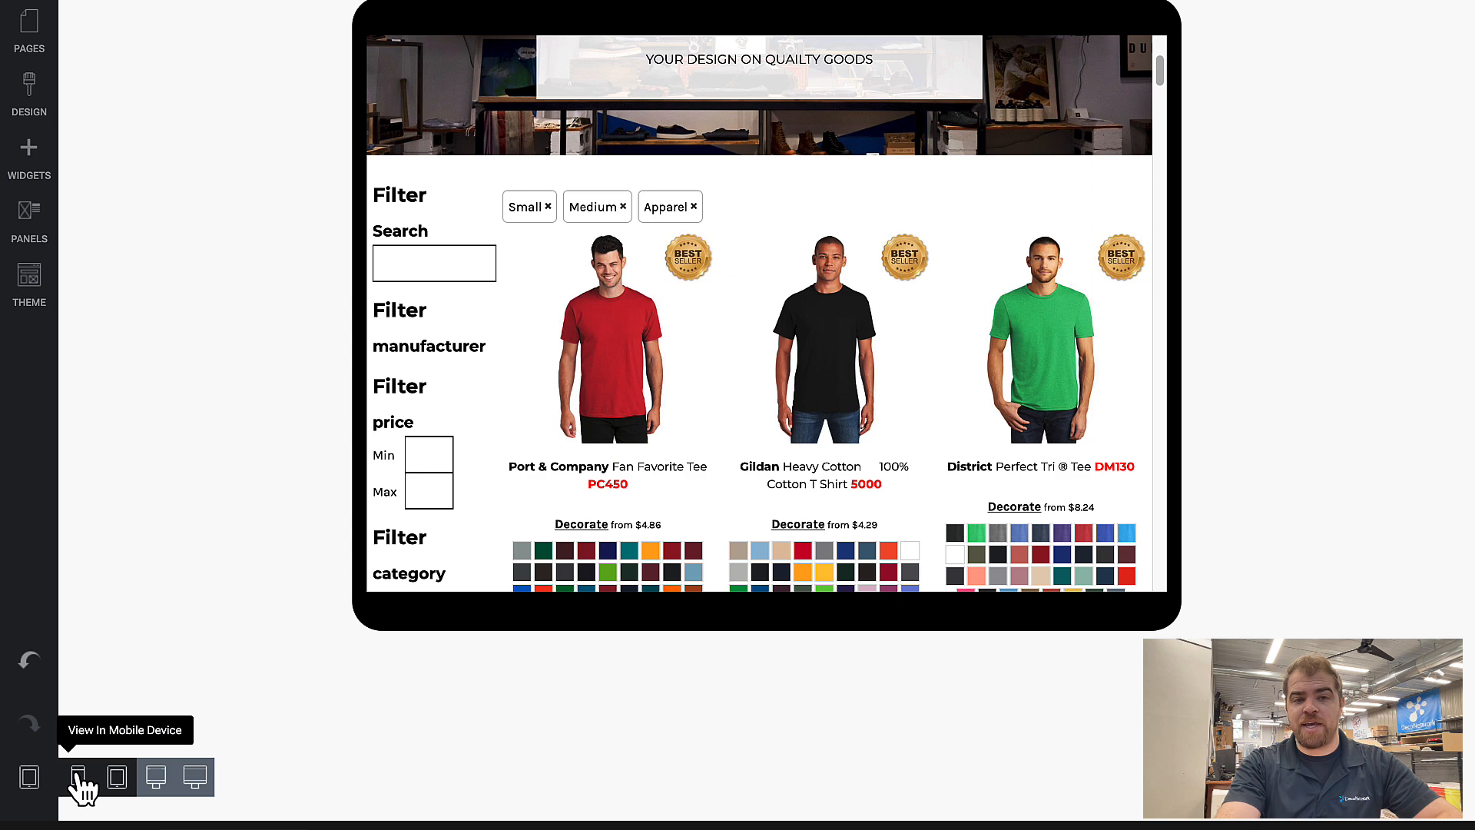
{"action": "left_click", "coordinate": [79, 778]}
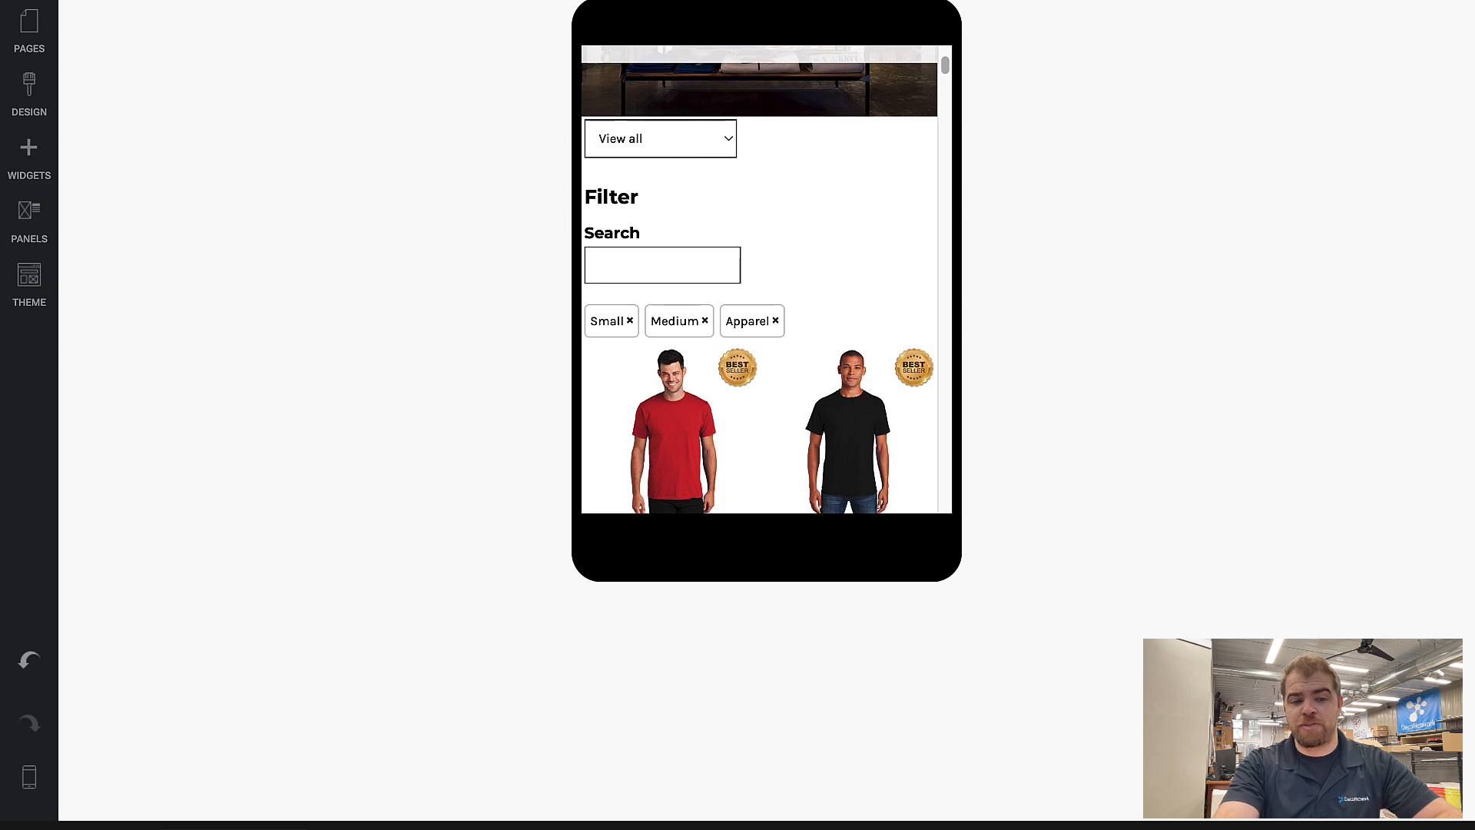
{"action": "mouse_move", "coordinate": [34, 787]}
{"action": "left_click", "coordinate": [192, 778]}
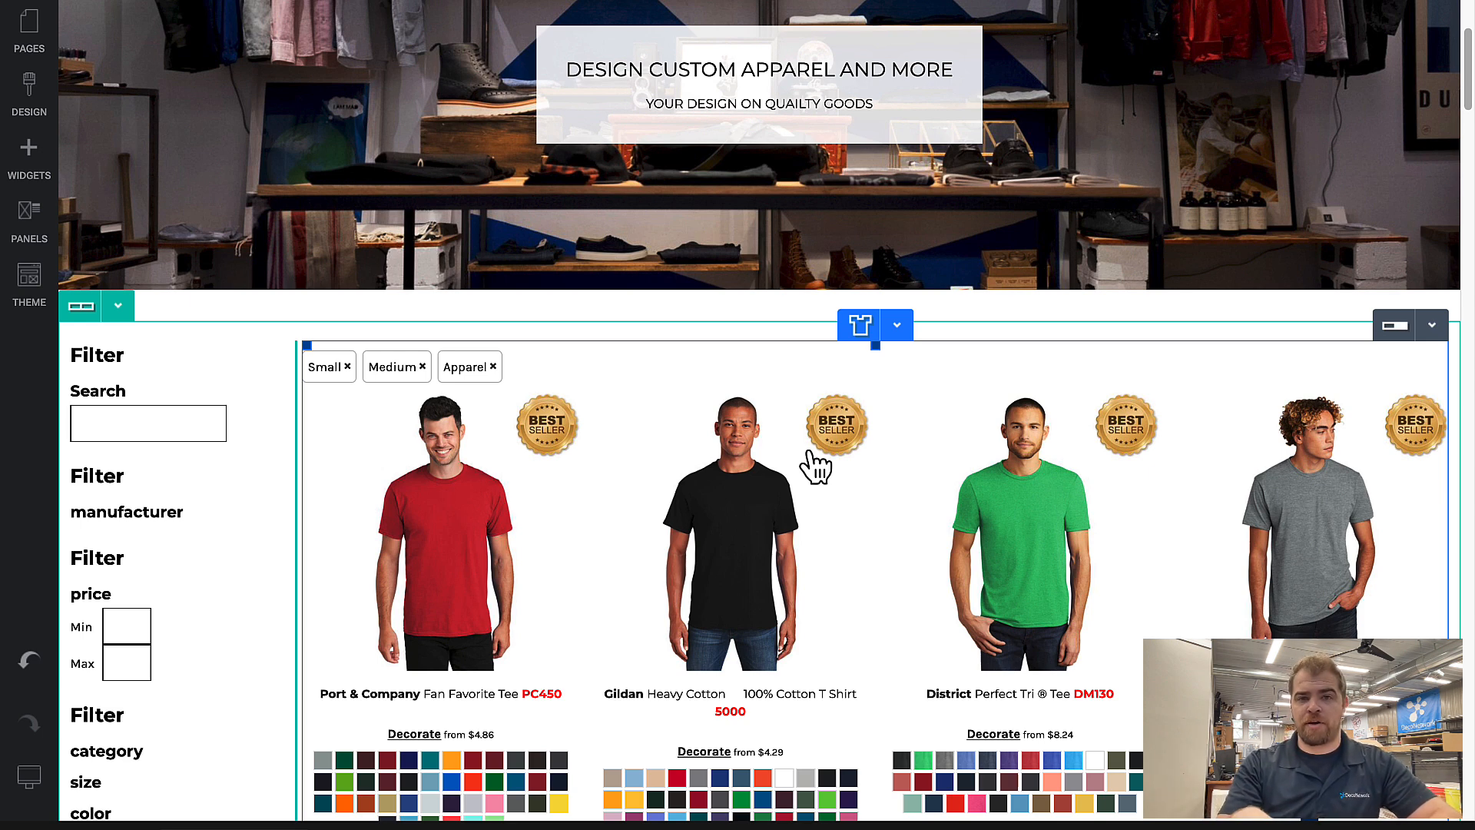
Step: Read the system page note on Products in the page list and return to the header of the page
{"action": "left_click", "coordinate": [30, 42]}
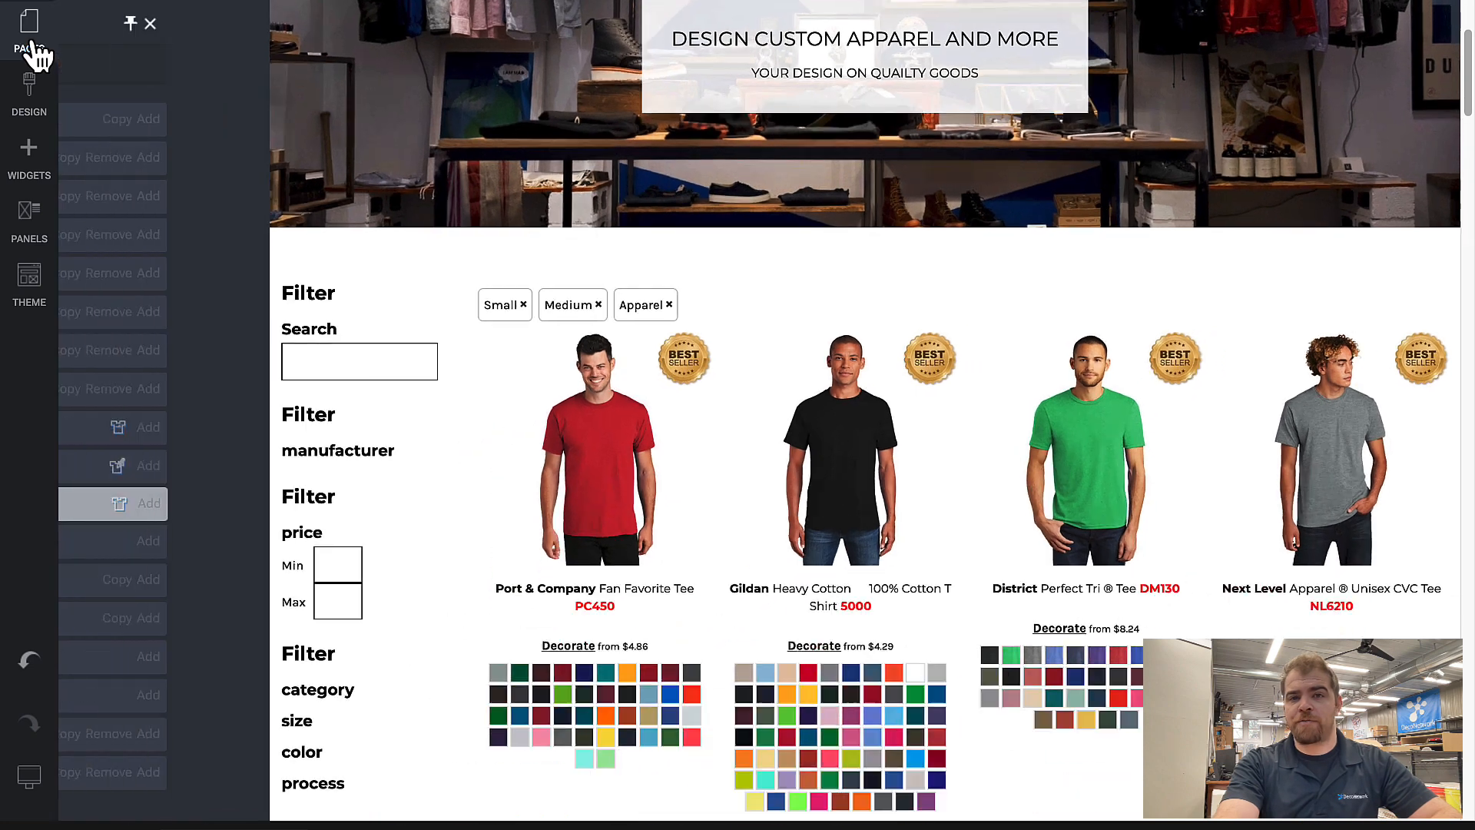
{"action": "mouse_move", "coordinate": [319, 515]}
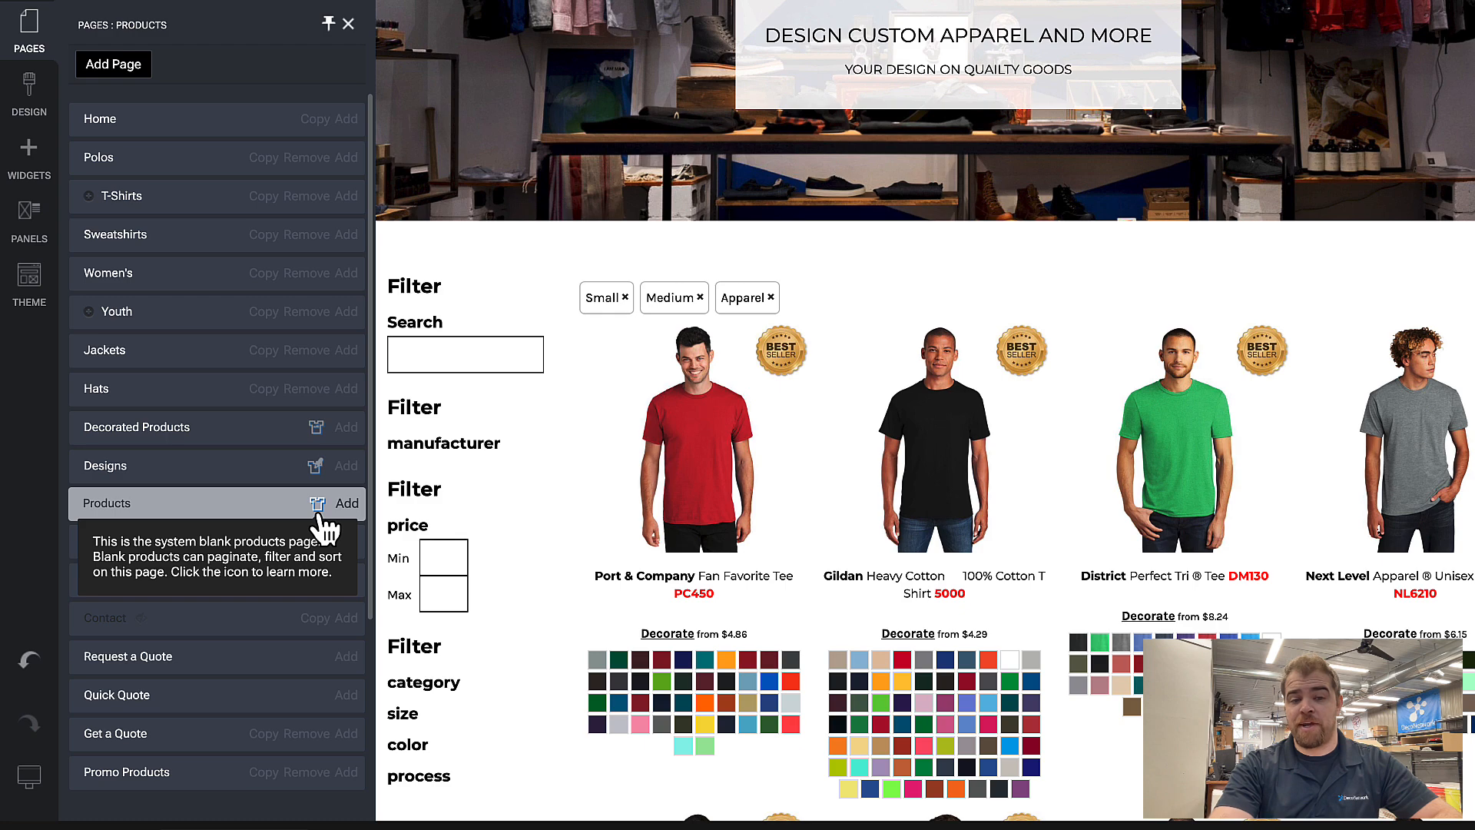
{"action": "left_click", "coordinate": [843, 262]}
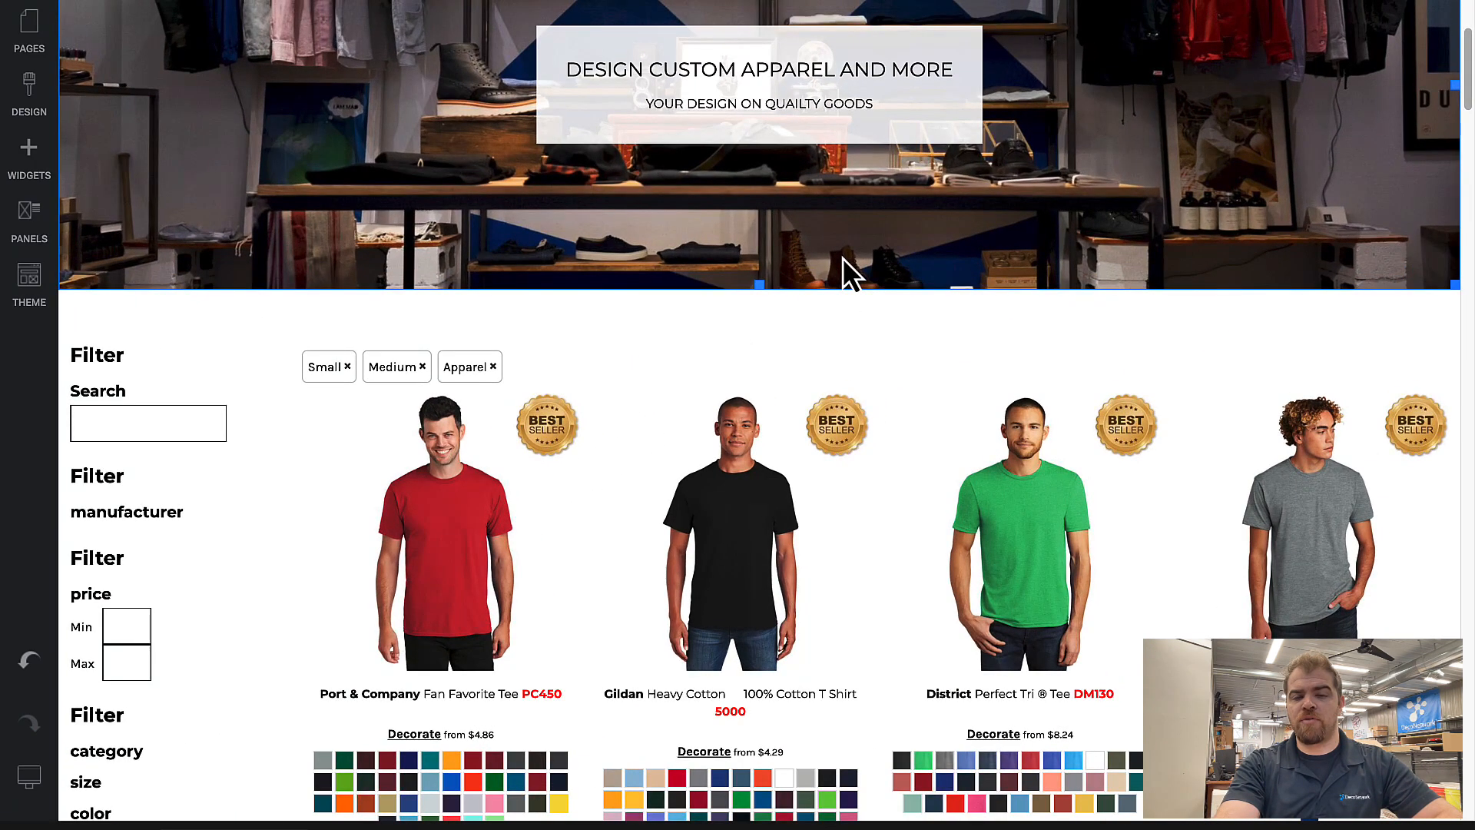
{"action": "scroll", "coordinate": [843, 259], "scroll_direction": "up", "scroll_amount": 4}
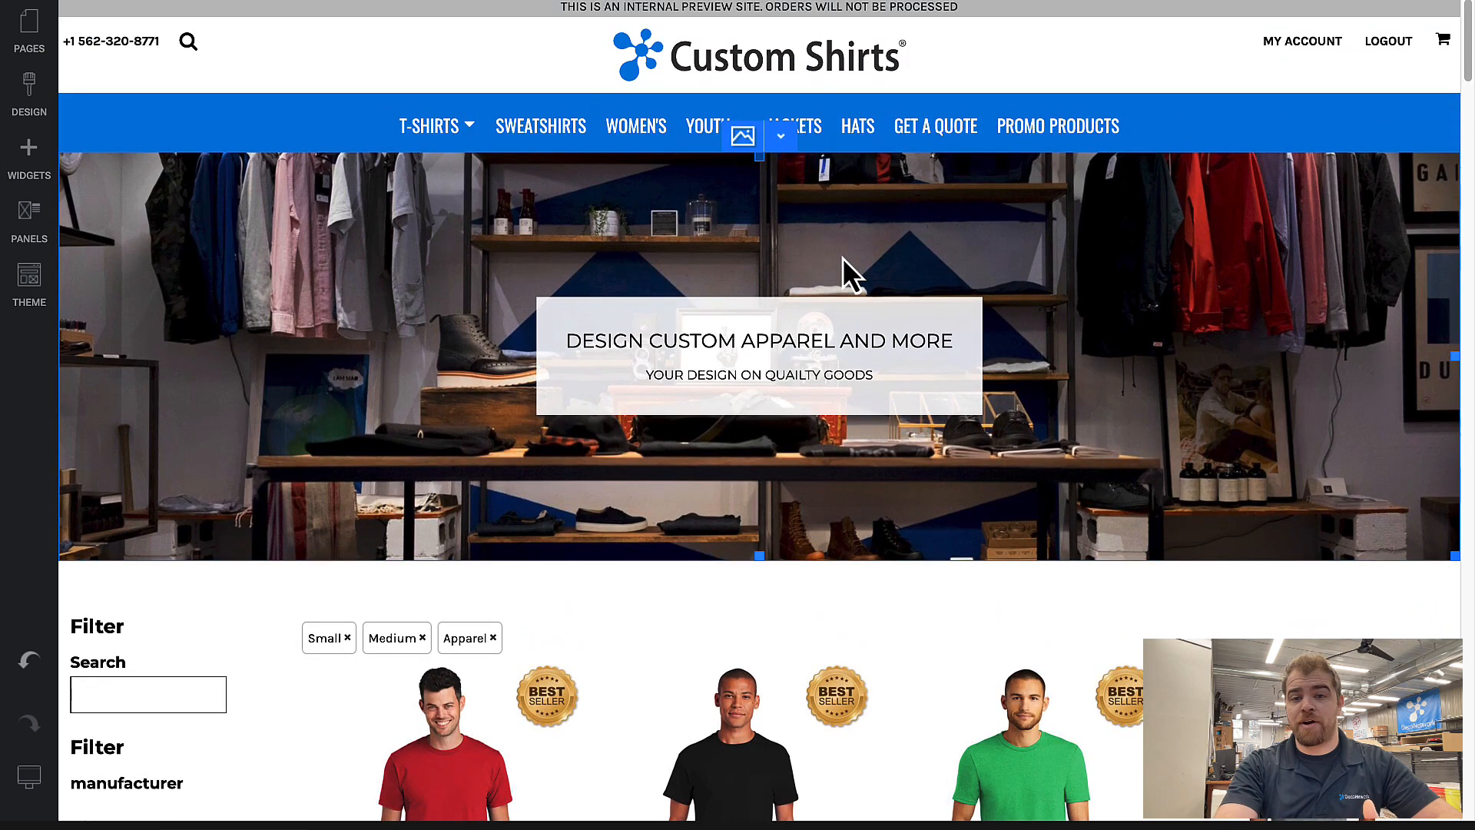